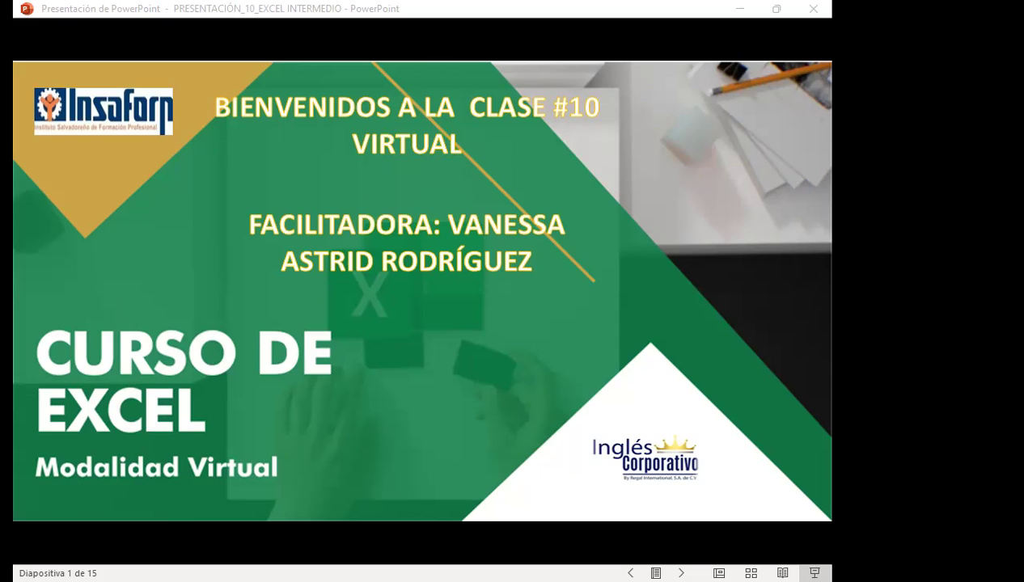
Leave PowerPoint for the FCO-EXCEL2 course page listing Sección 2's homework and midterm exam
left_click(113, 467)
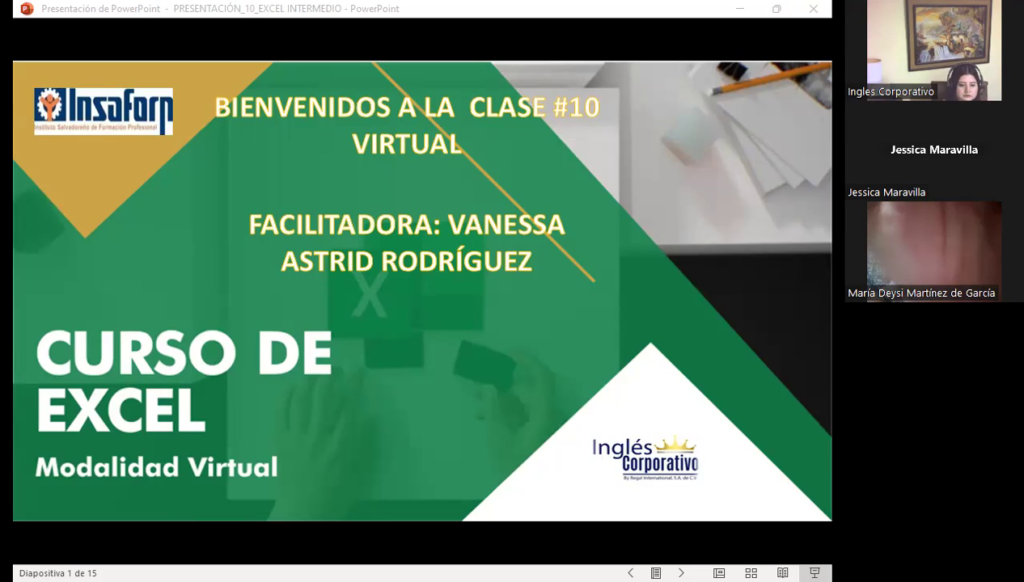
left_click(501, 450)
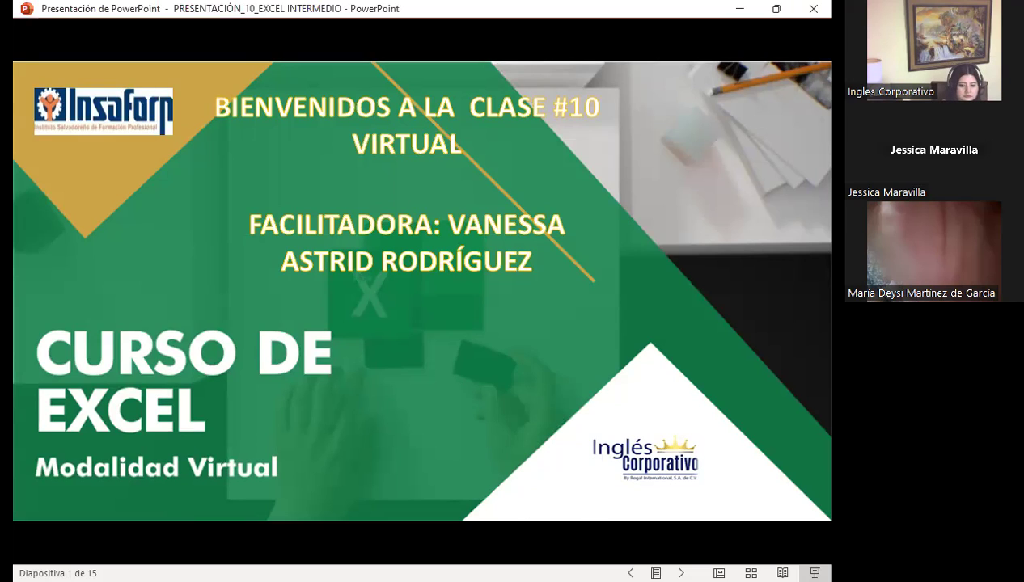
key("F5")
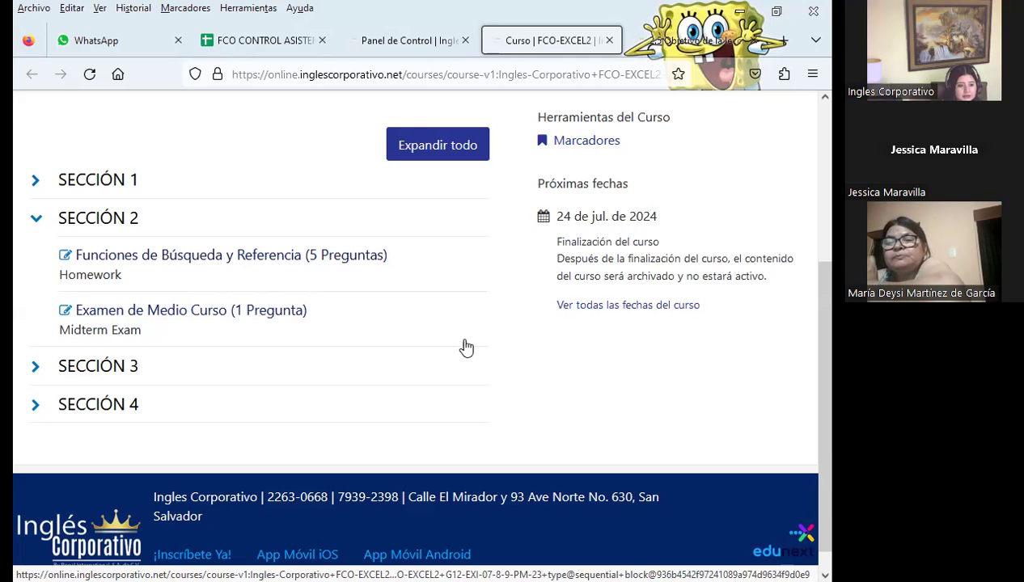
Open lesson 2.5 'Objetivo de la lección: Otras funciones' and scroll to the top of the page
left_click(467, 348)
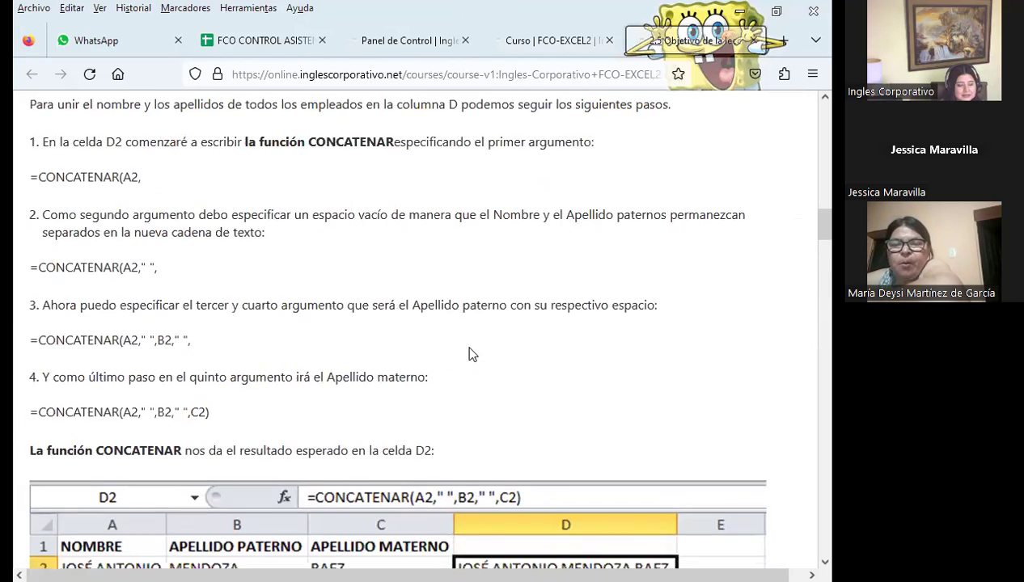
scroll(473, 354, "up", 5)
scroll(490, 394, "up", 3)
left_click(550, 41)
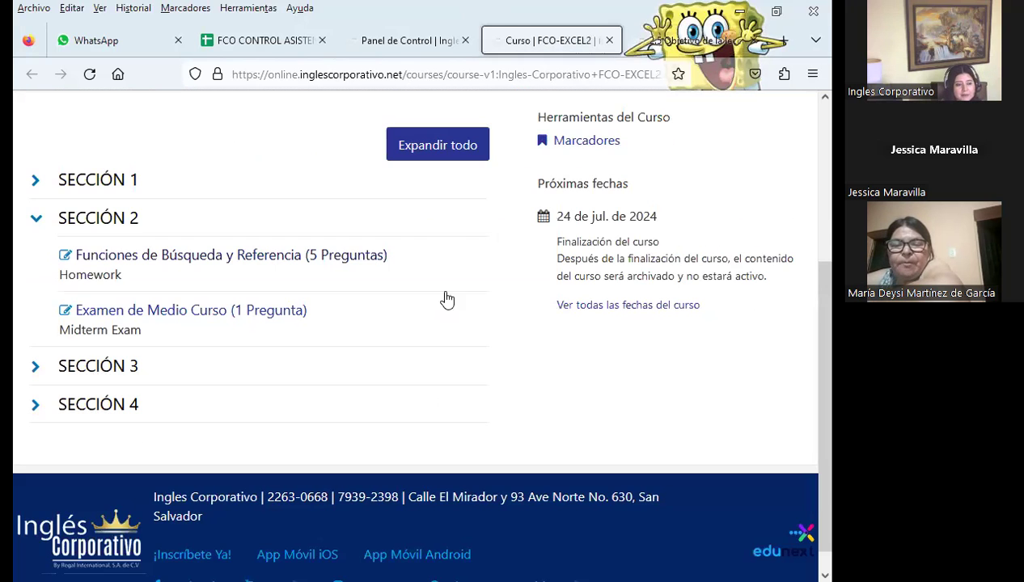
left_click(687, 36)
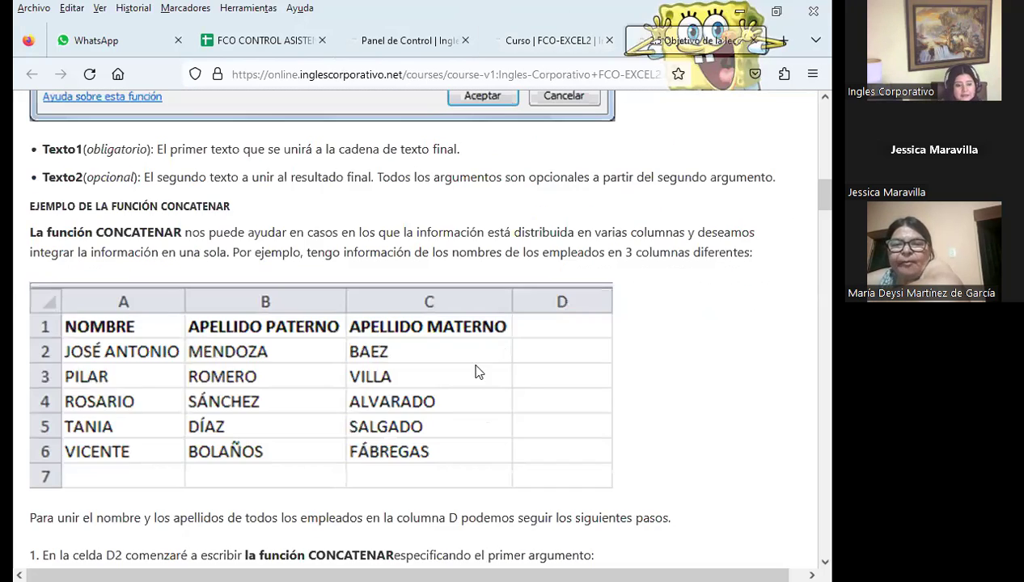
scroll(477, 372, "up", 5)
scroll(434, 416, "up", 5)
scroll(434, 416, "up", 5)
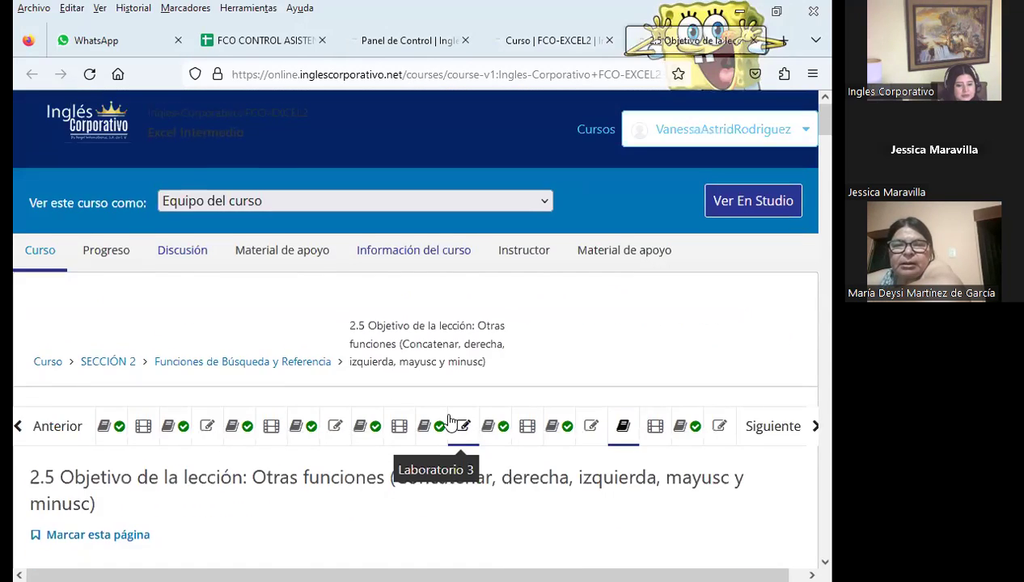
scroll(451, 422, "down", 2)
scroll(398, 469, "up", 2)
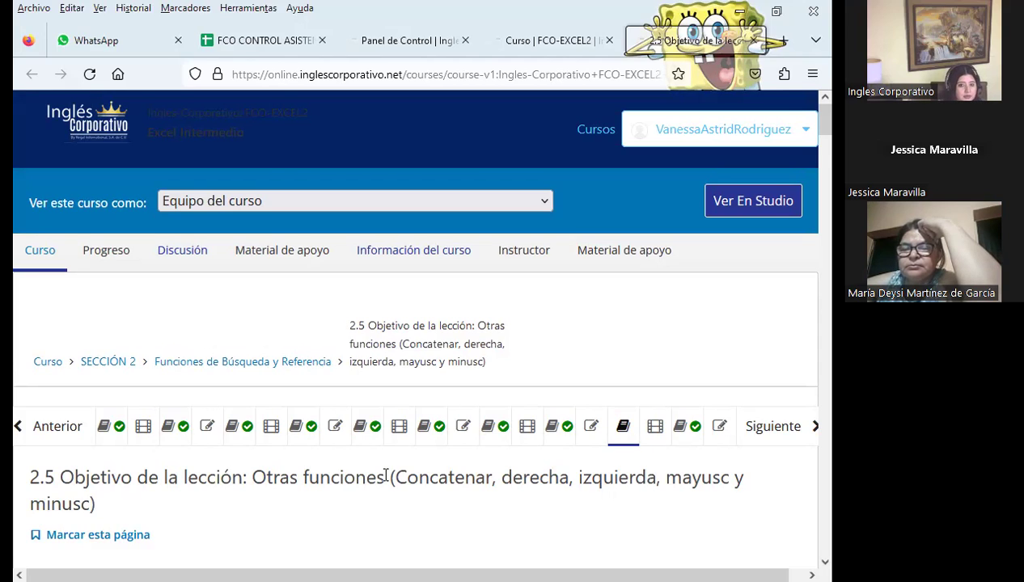
Open 'Foro de discusión y preguntas clase #10' and scroll down to the concatenar question post
left_click(686, 442)
scroll(295, 368, "down", 3)
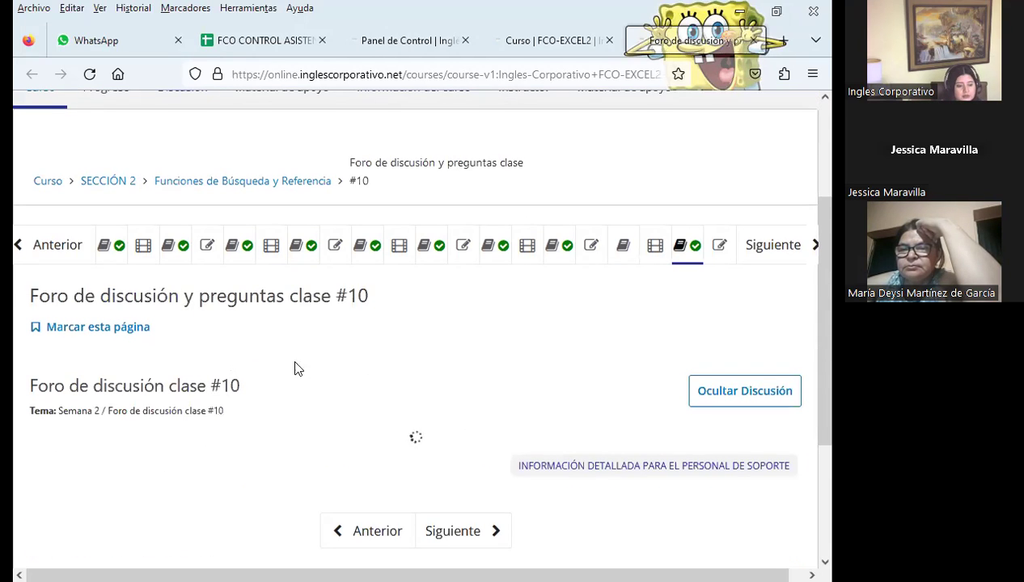
scroll(337, 313, "down", 2)
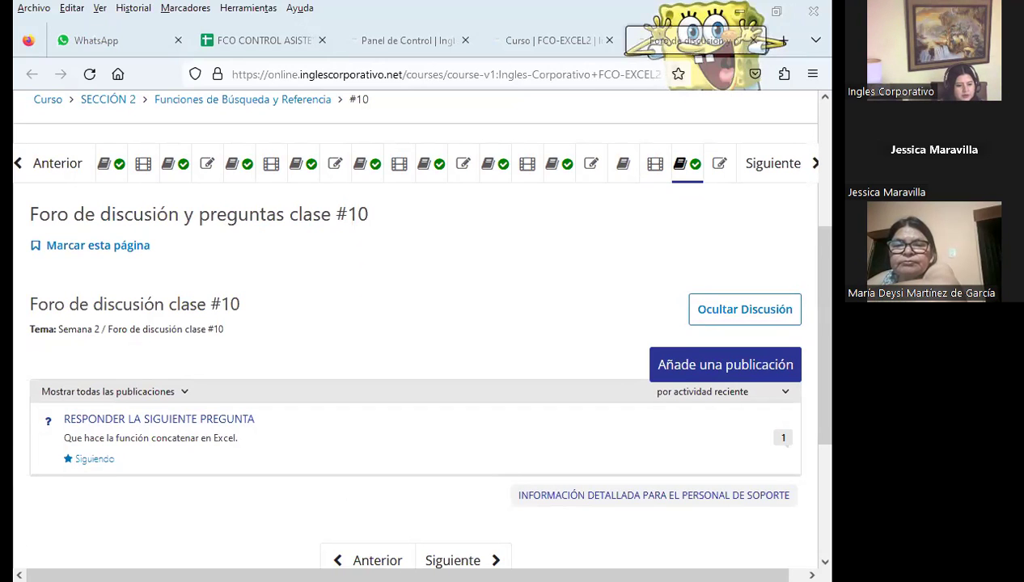
Switch to PowerPoint showing the Class #10 Excel welcome slide, 1 of 15
key("alt+Tab")
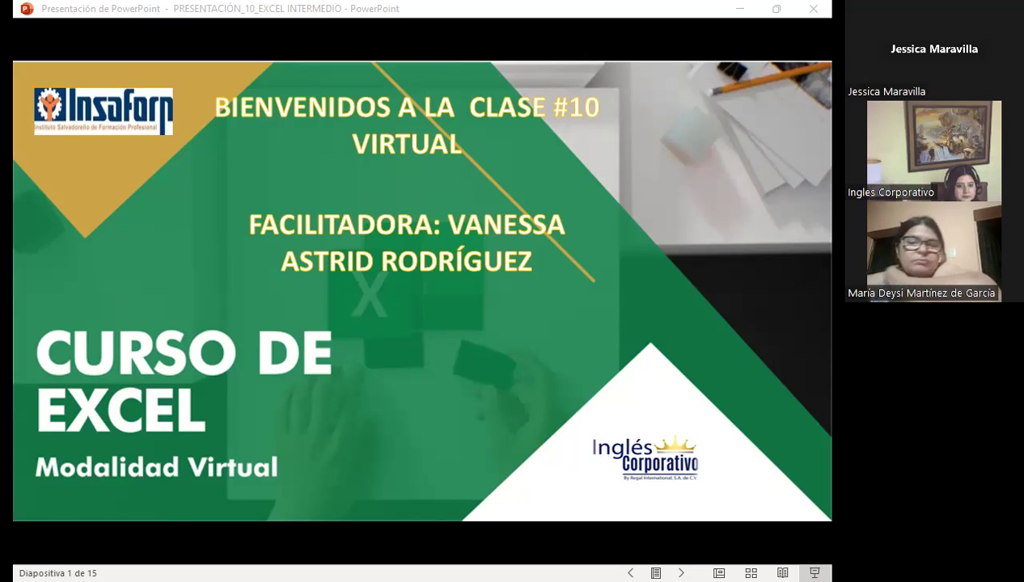
Advance past the SESIÓN 10 and AGENDA slides to slide 4, the general objective
left_click(548, 372)
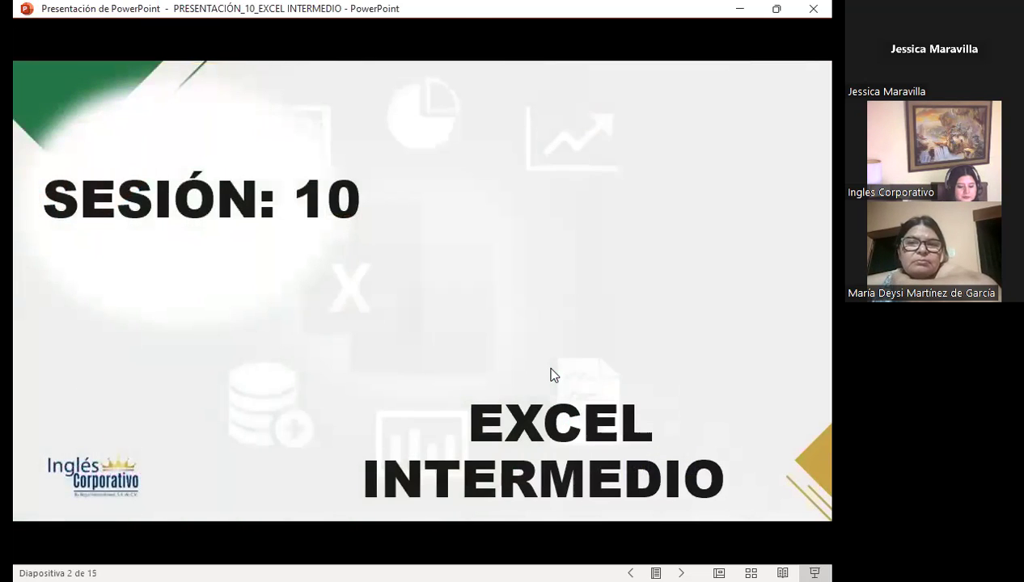
left_click(550, 373)
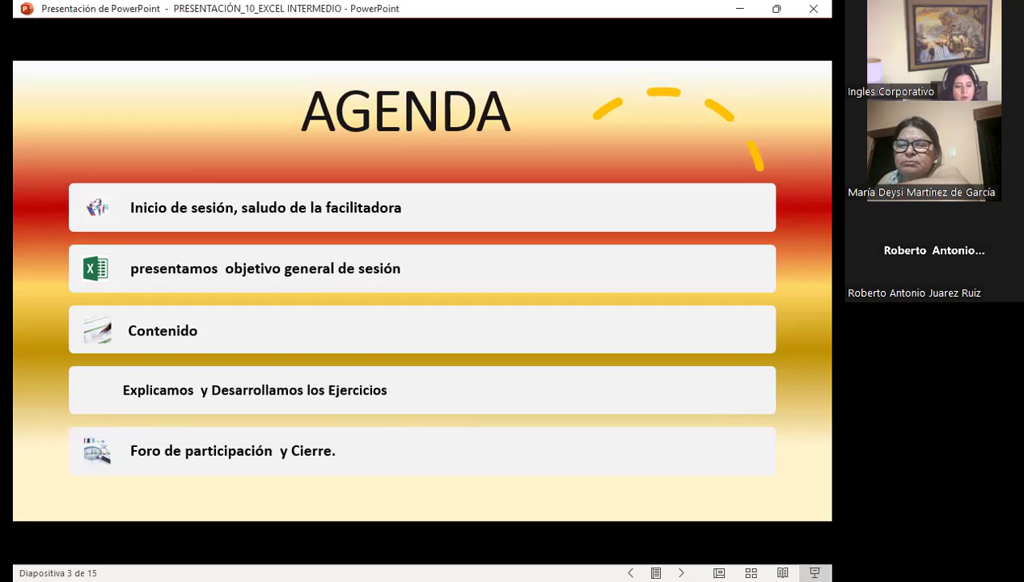
key("Right")
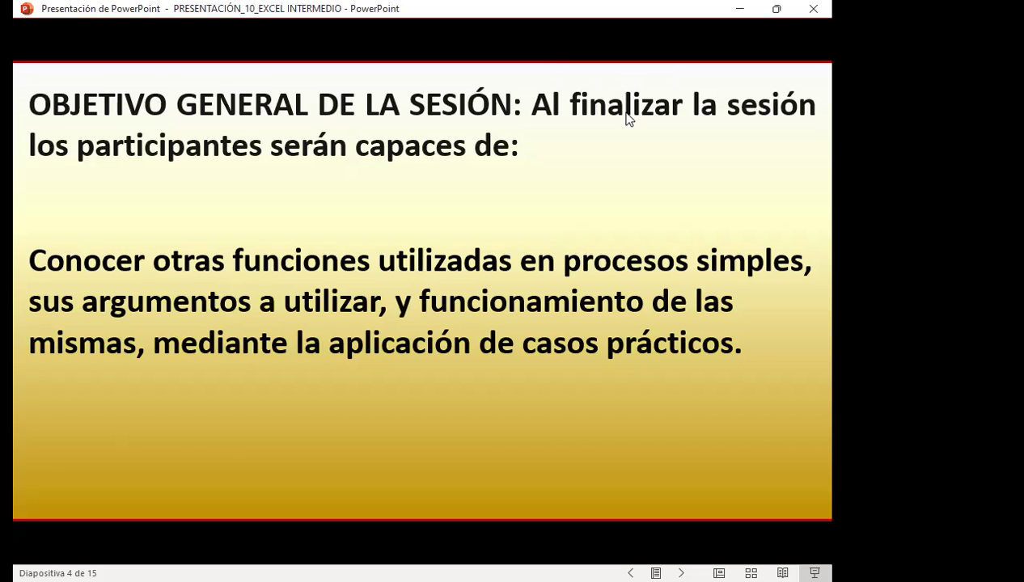
Advance to slide 5, CONCATENAR, on joining text strings or numbers in one cell
left_click(629, 119)
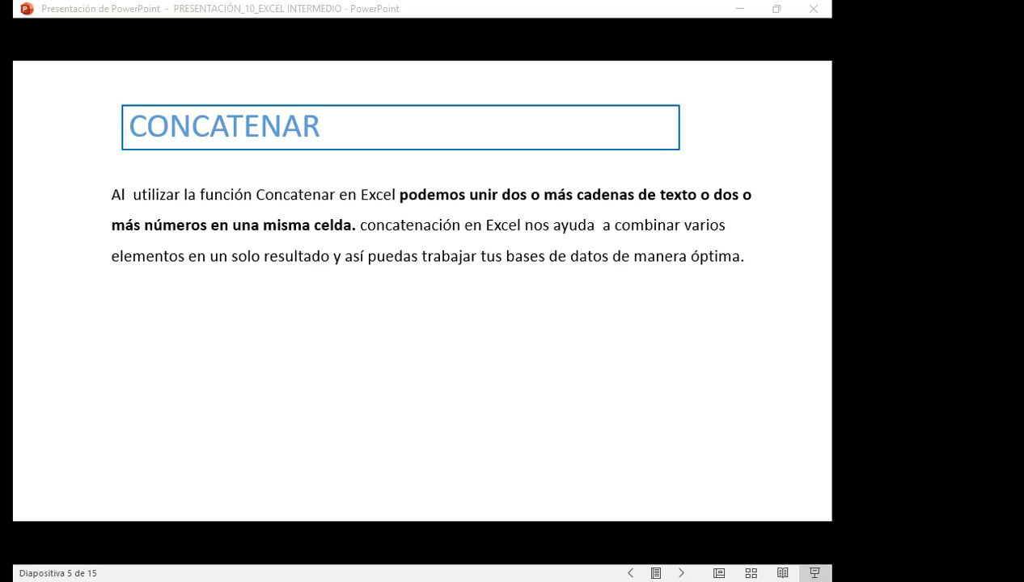
Move to slide 6 showing the syntax =CONCATENAR(texto 1; [texto 2]; …)
left_click(615, 291)
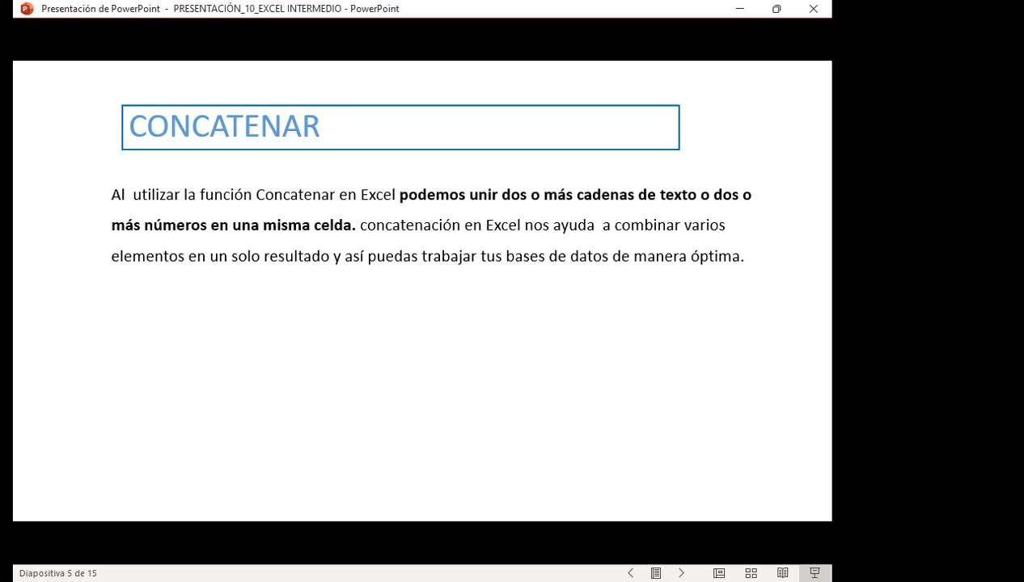
key("Right")
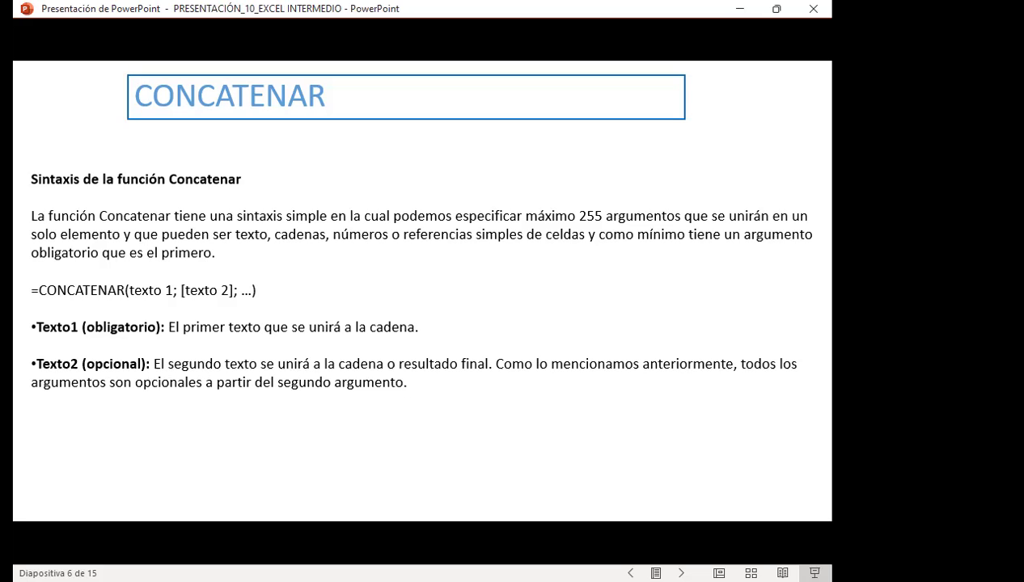
Advance to slide 7 on the two arguments of DERECHA and IZQUIERDA
key("Right")
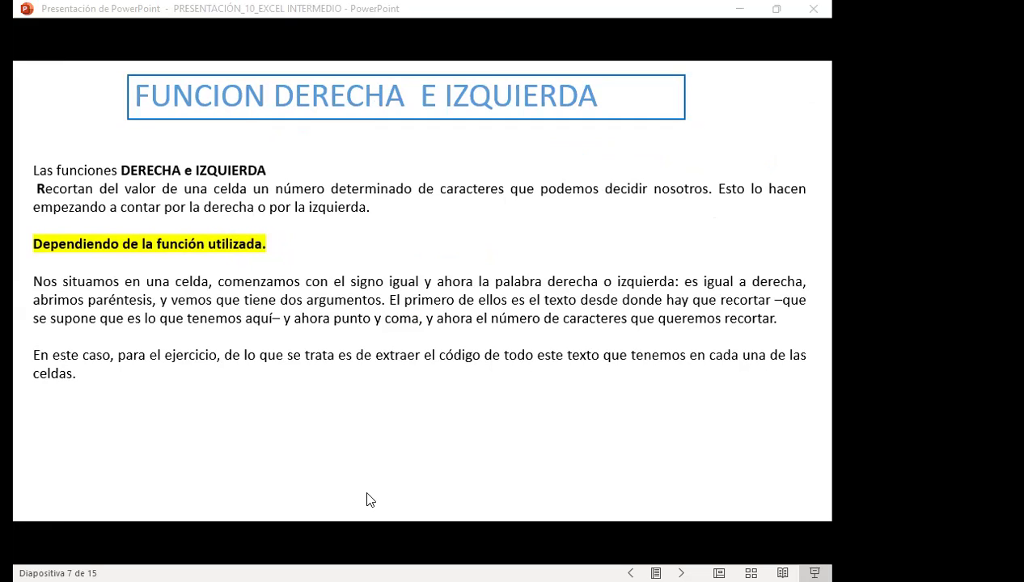
Switch to Excel and open the FUNCIÓN CONCATENAR sheet with first and last names in columns A–B
key("alt+Tab")
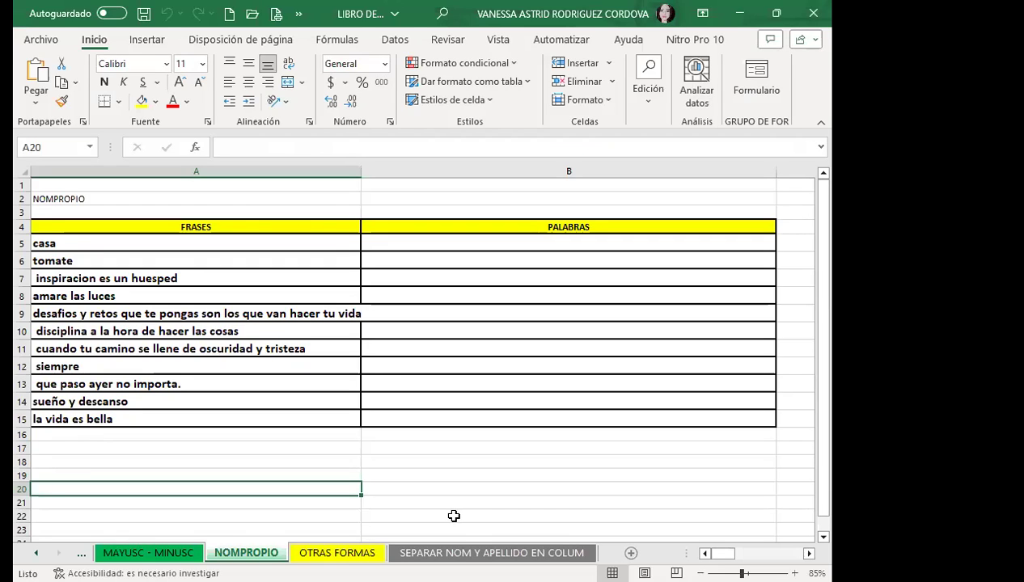
scroll(148, 553, "up", 3)
scroll(148, 553, "up", 1)
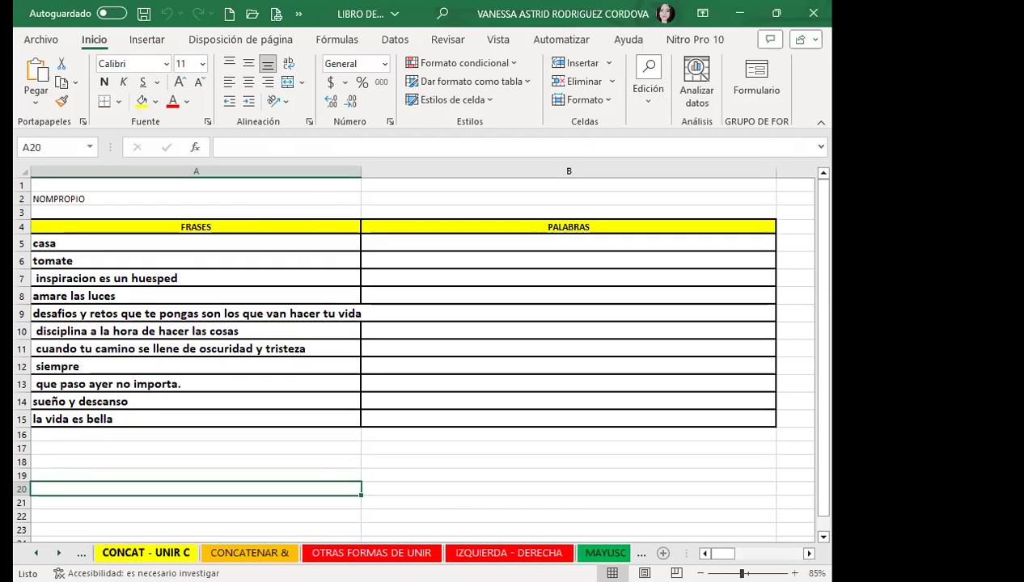
left_click(148, 553)
scroll(148, 553, "up", 1)
scroll(148, 553, "up", 1)
left_click(165, 552)
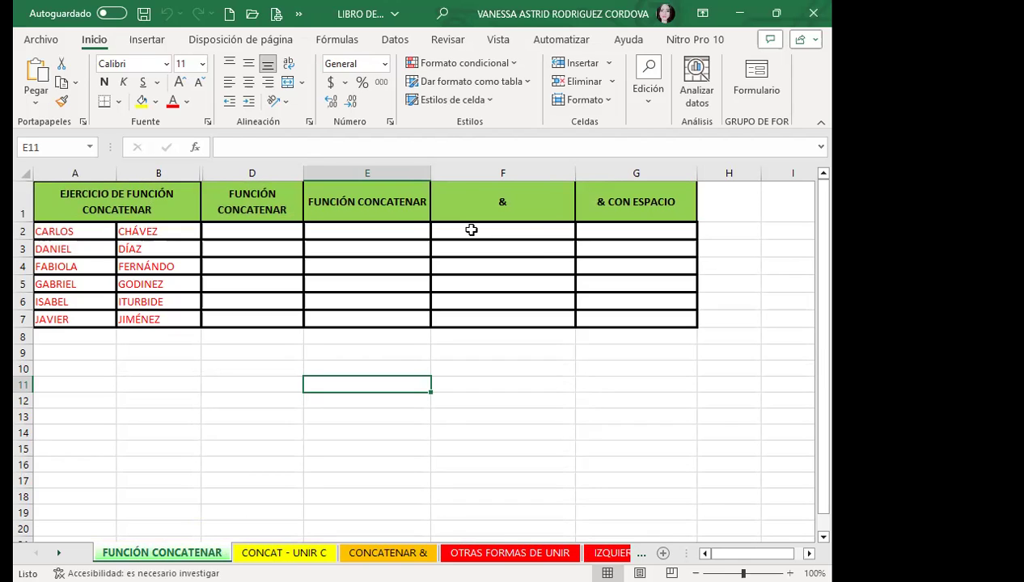
left_click(526, 204)
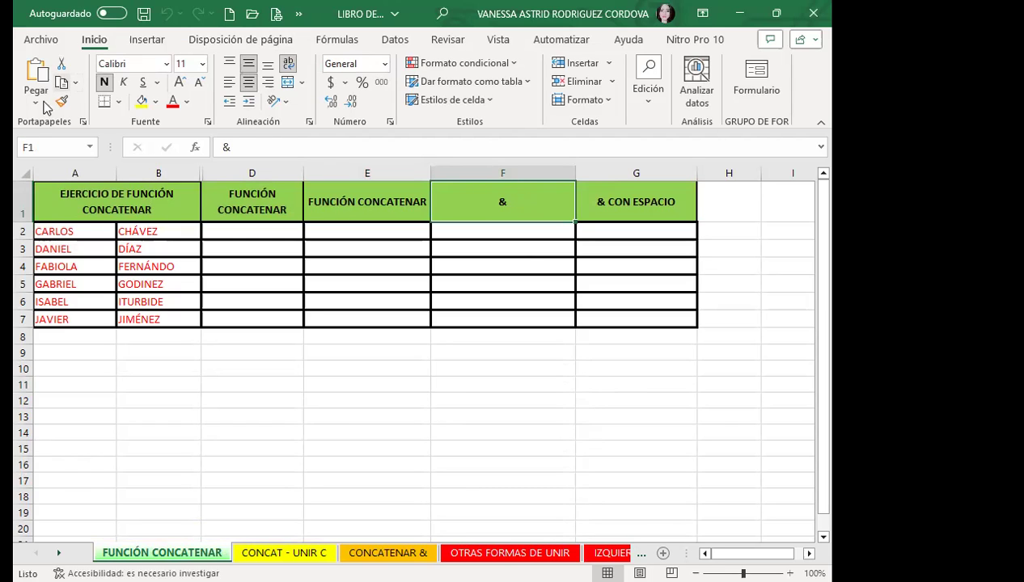
left_click(55, 234)
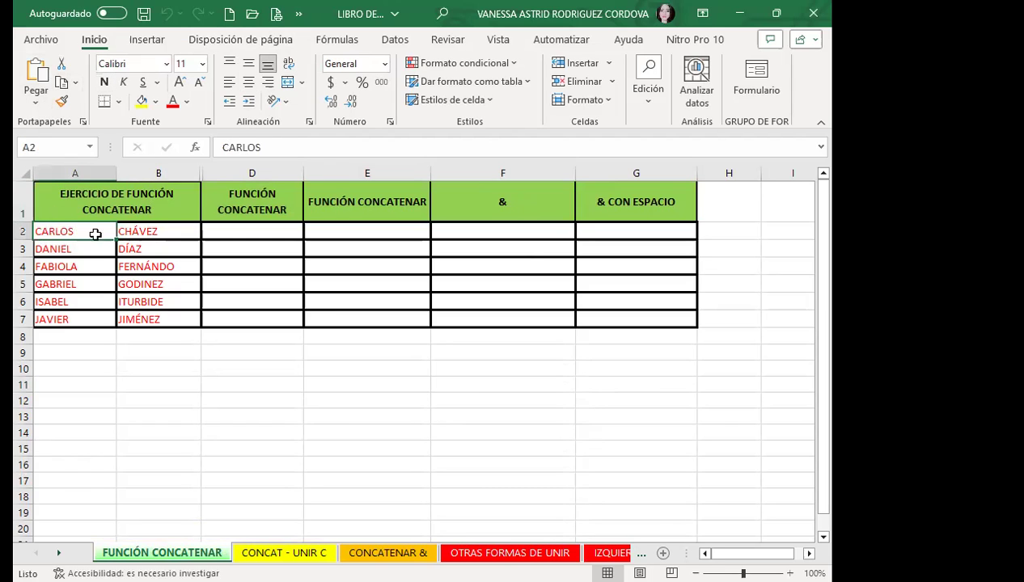
left_click(247, 230)
type("=")
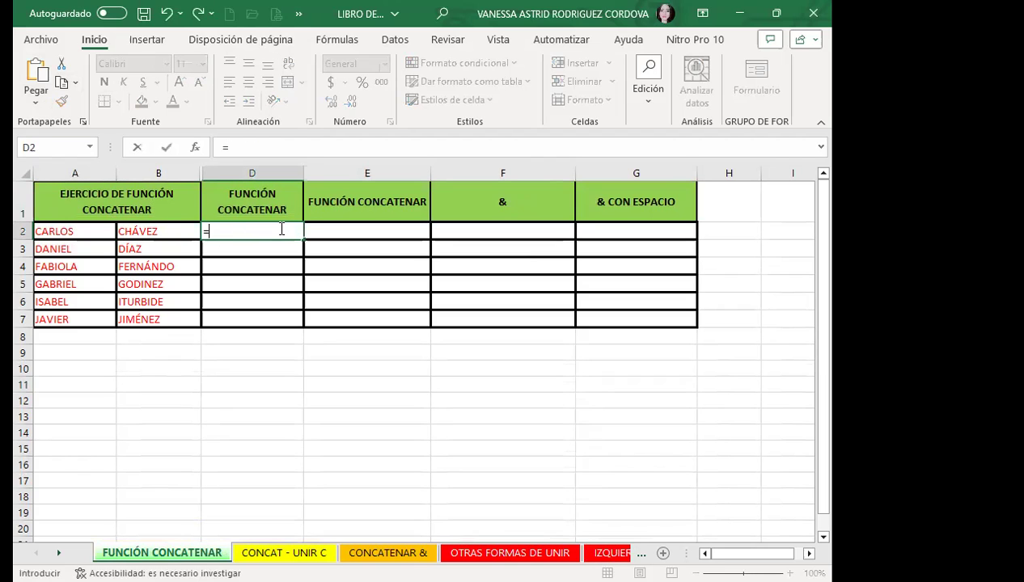
type("C")
type("ONCA")
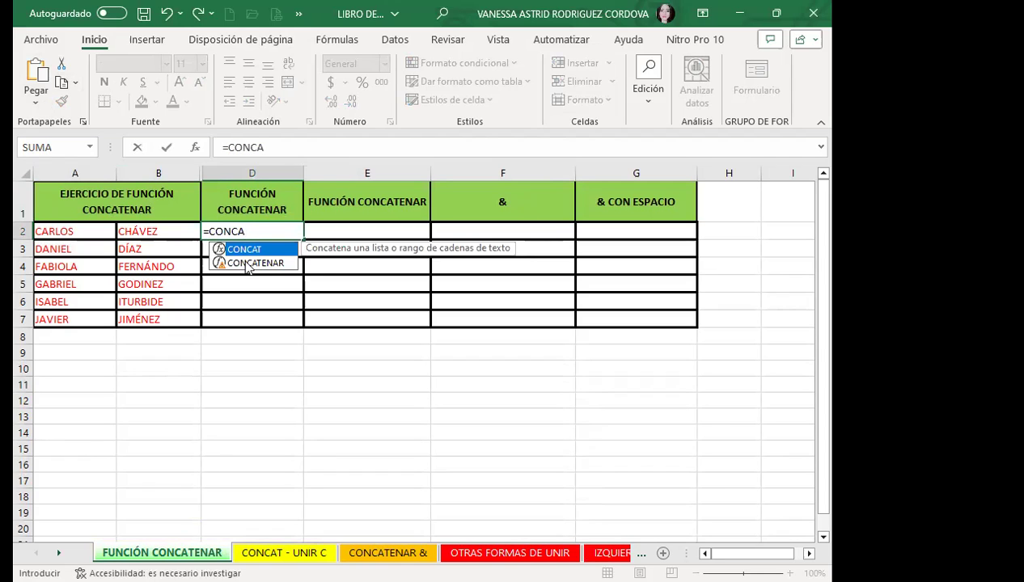
left_click(249, 264)
double_click(219, 262)
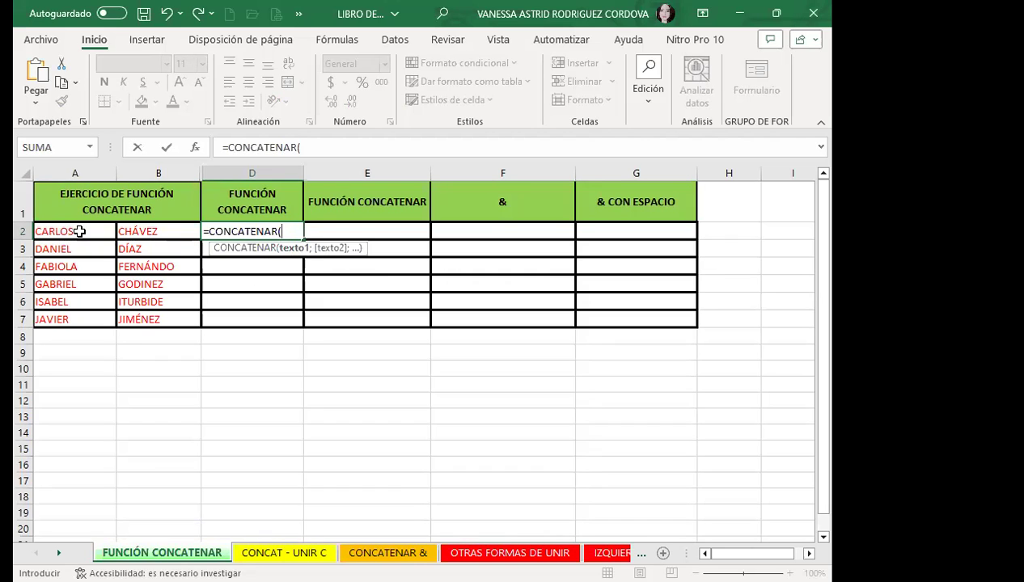
left_click(79, 231)
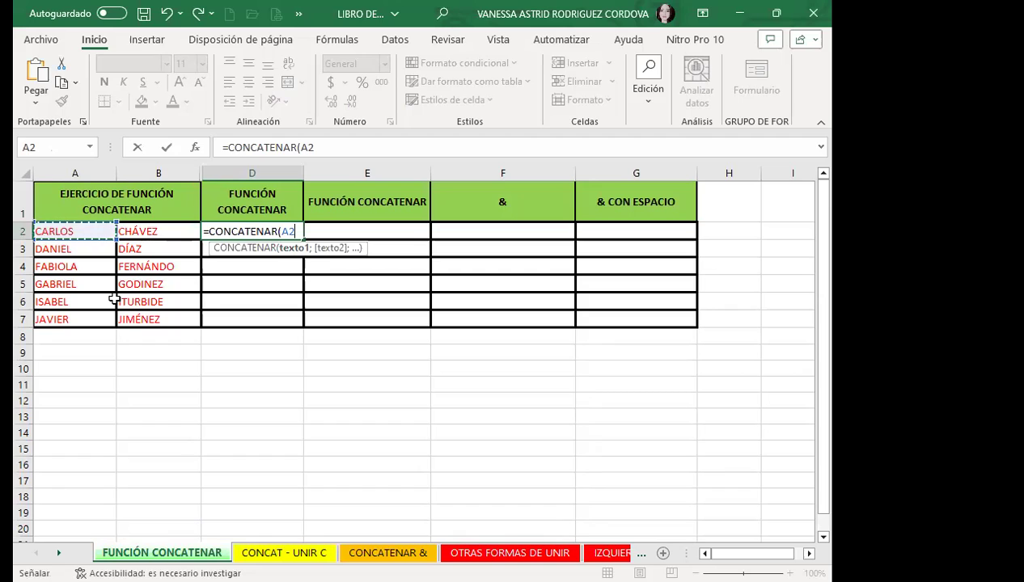
type(";")
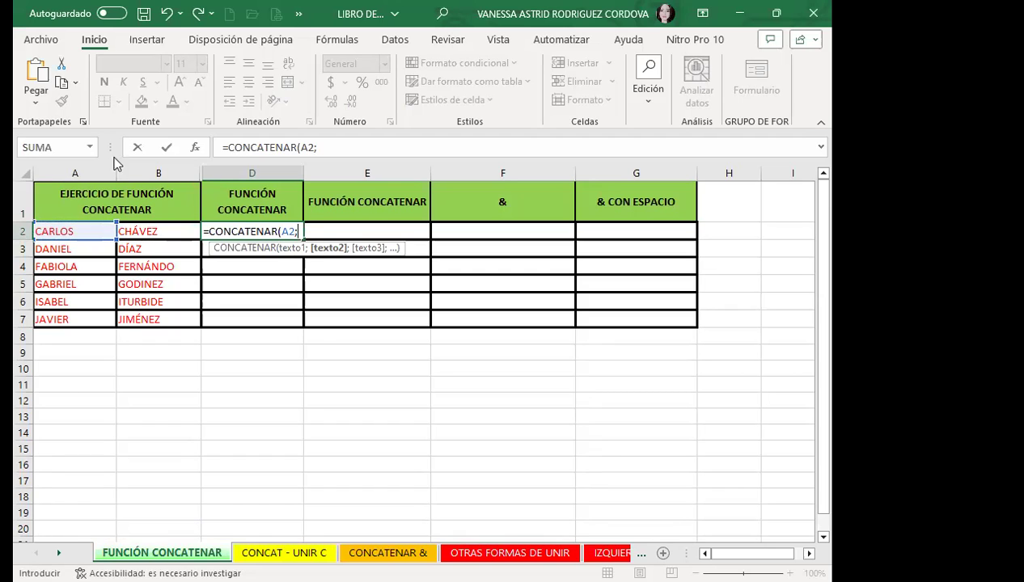
left_click(153, 231)
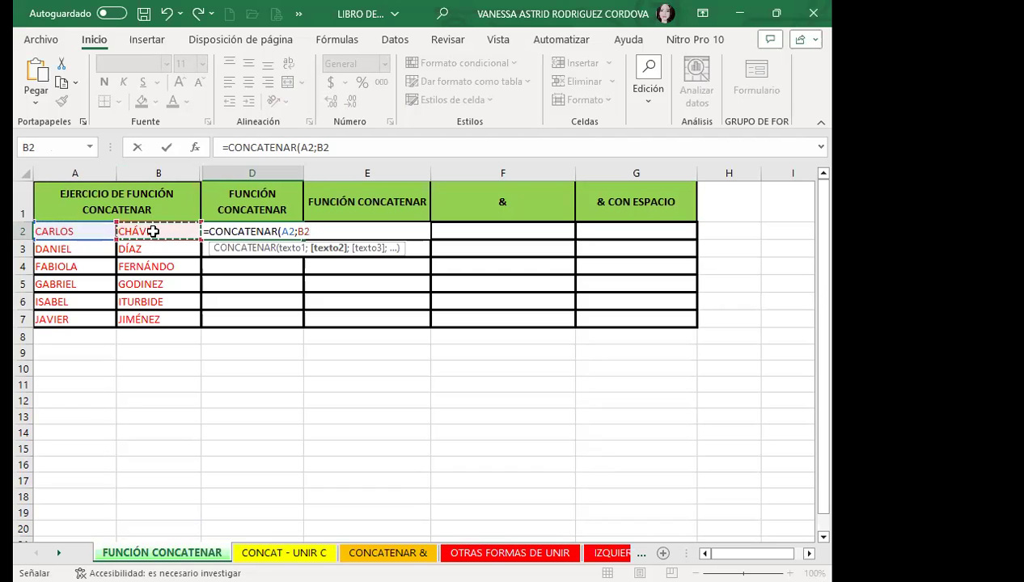
type(")")
key("Return")
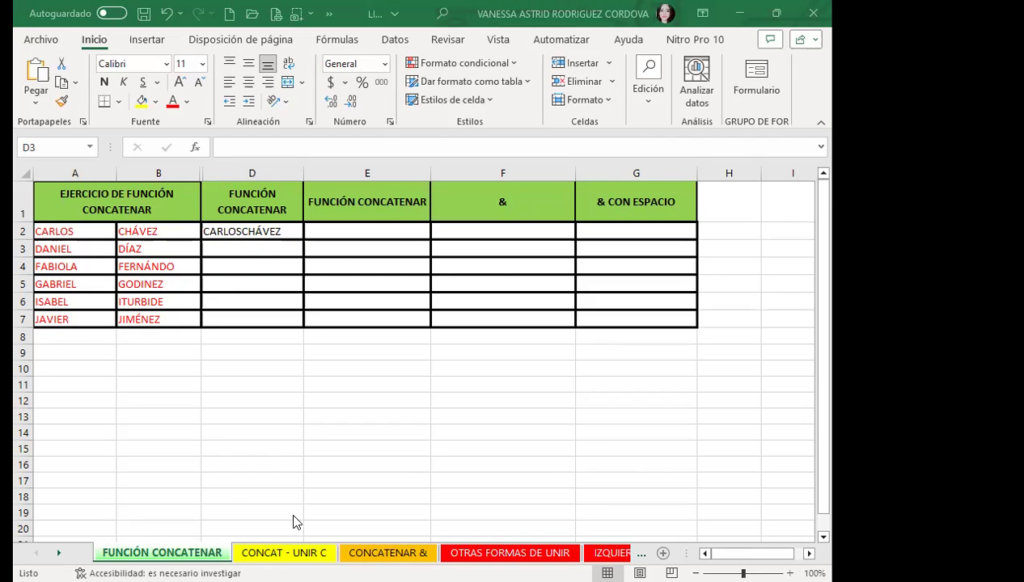
left_click(236, 230)
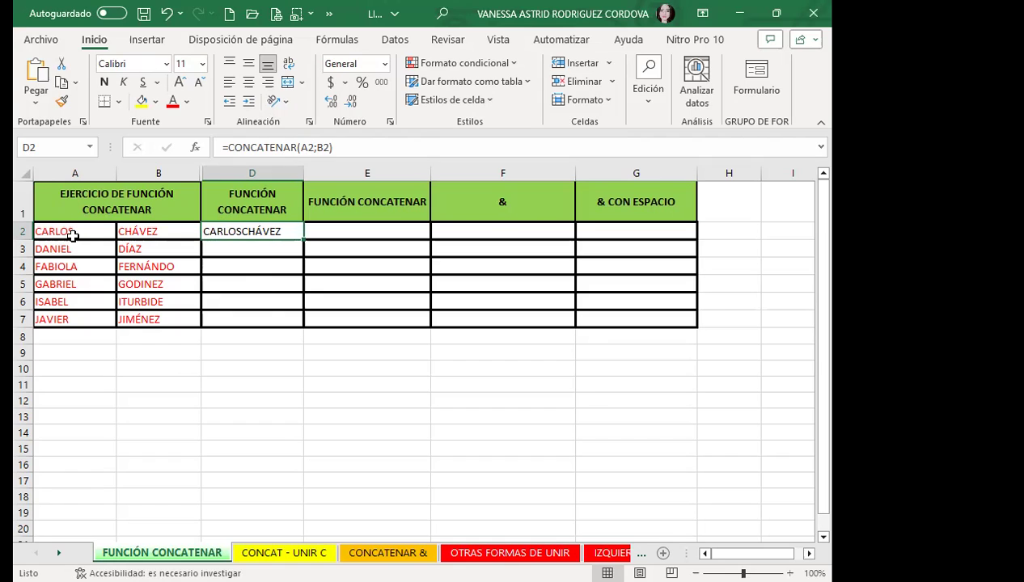
double_click(74, 231)
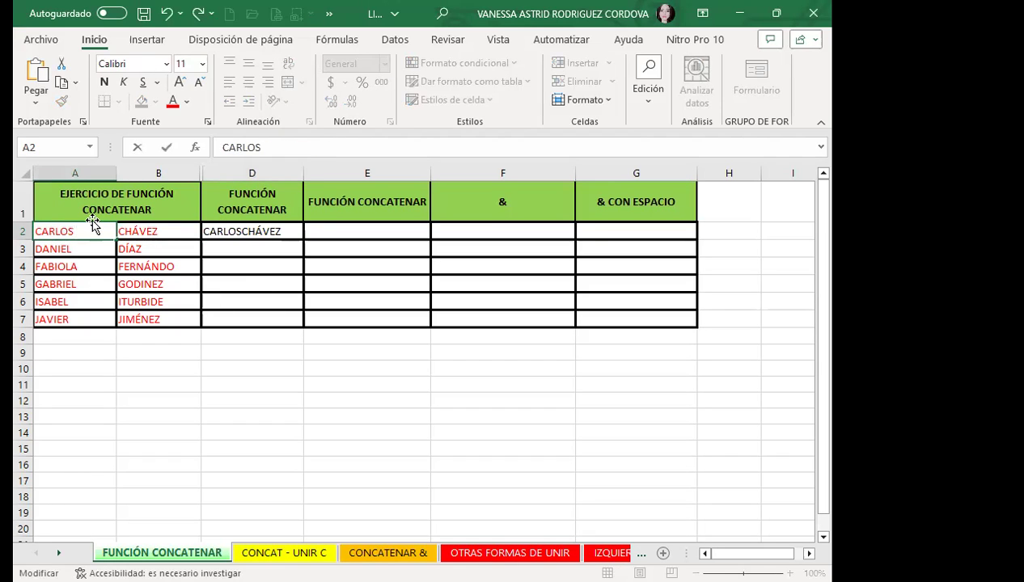
key("Return")
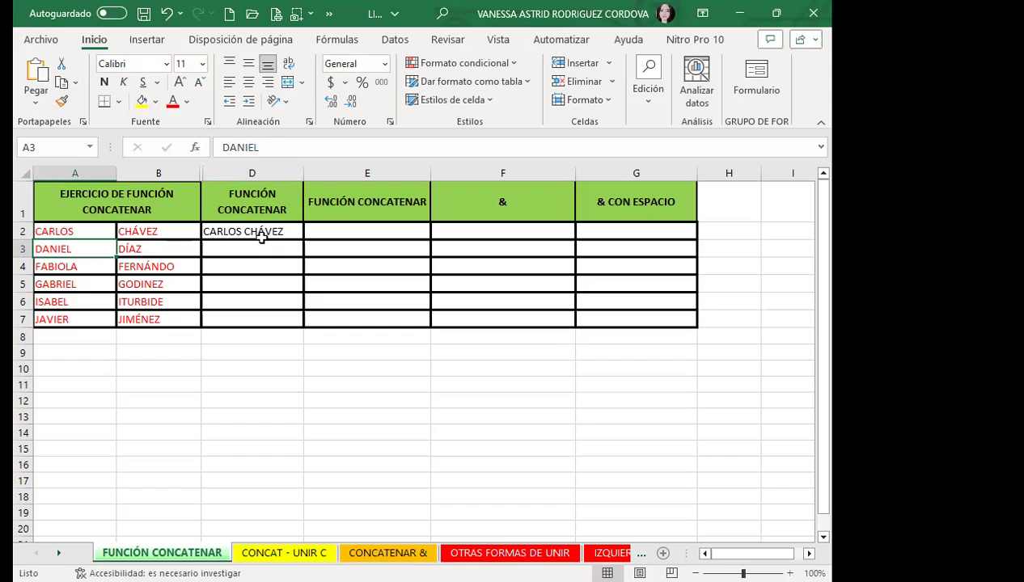
double_click(77, 249)
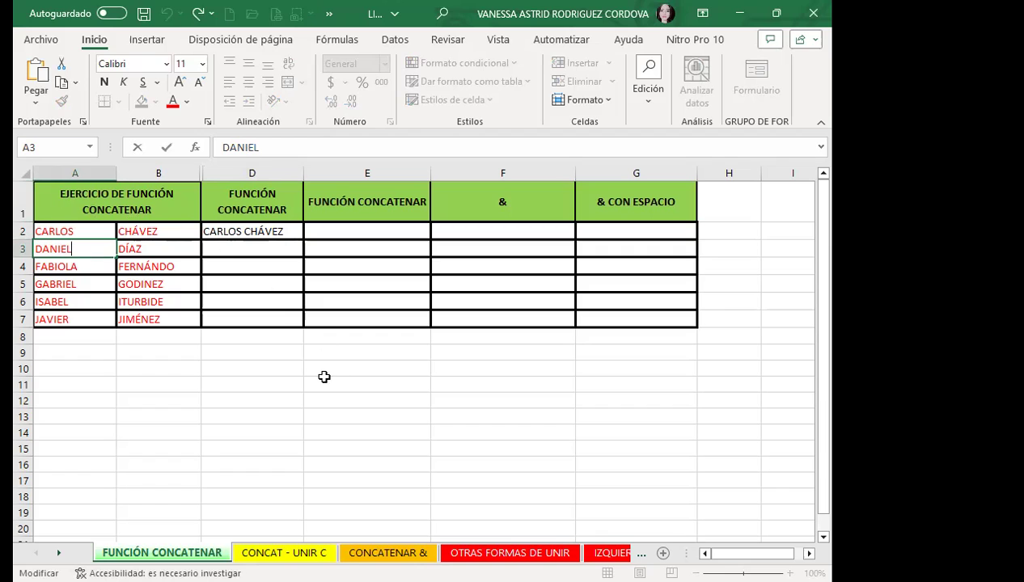
left_click(240, 231)
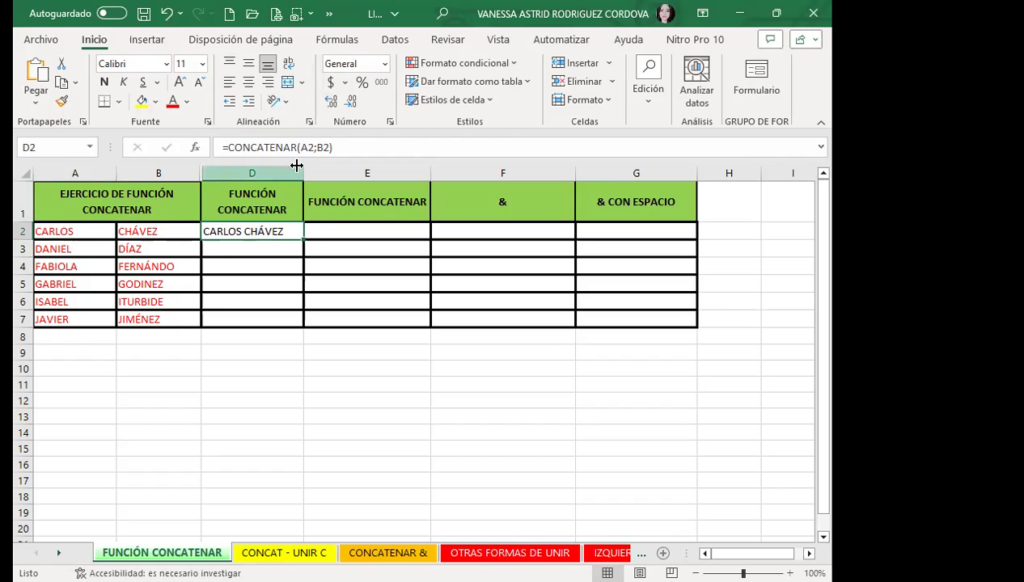
key("F2")
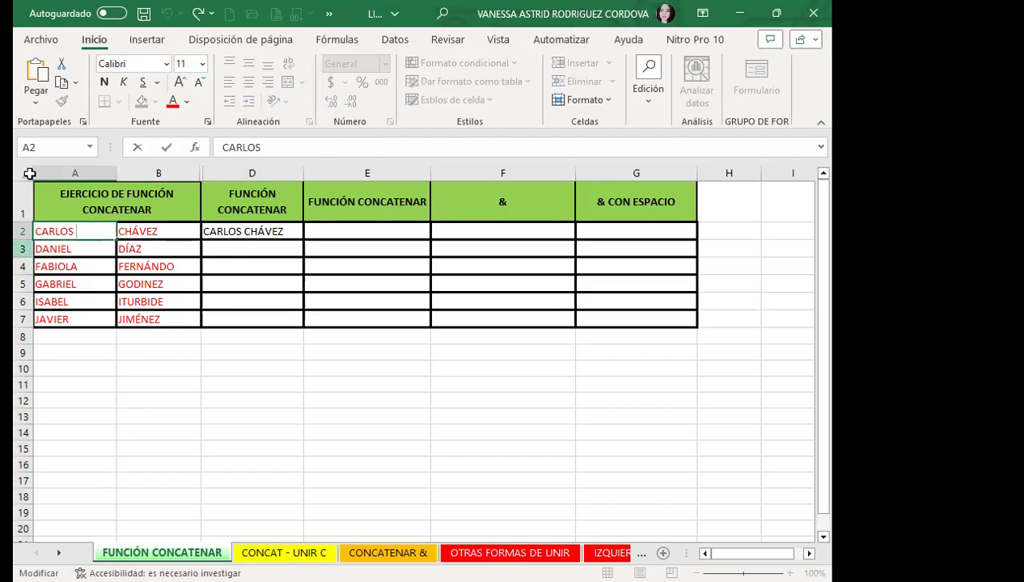
left_click(241, 232)
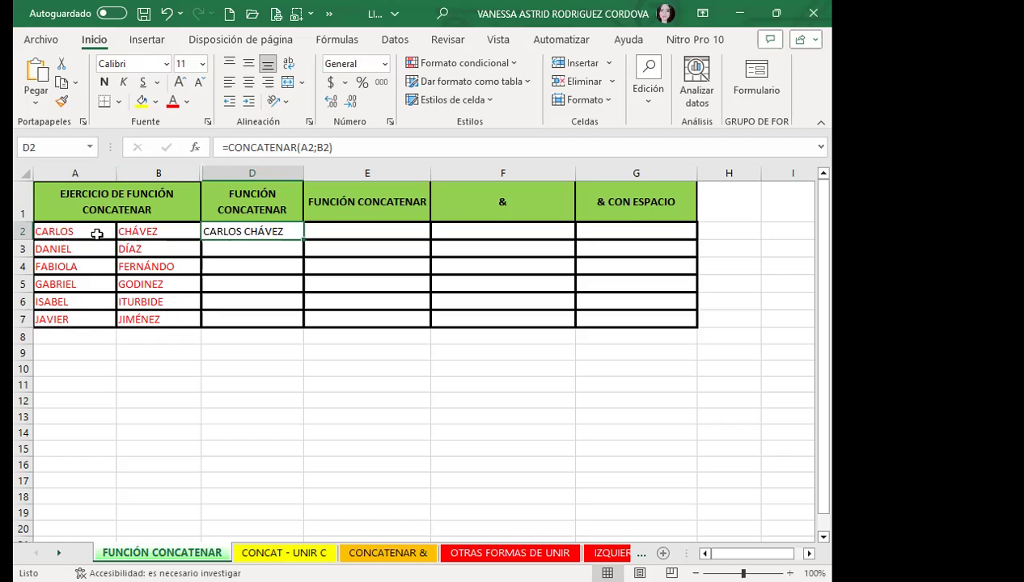
double_click(97, 230)
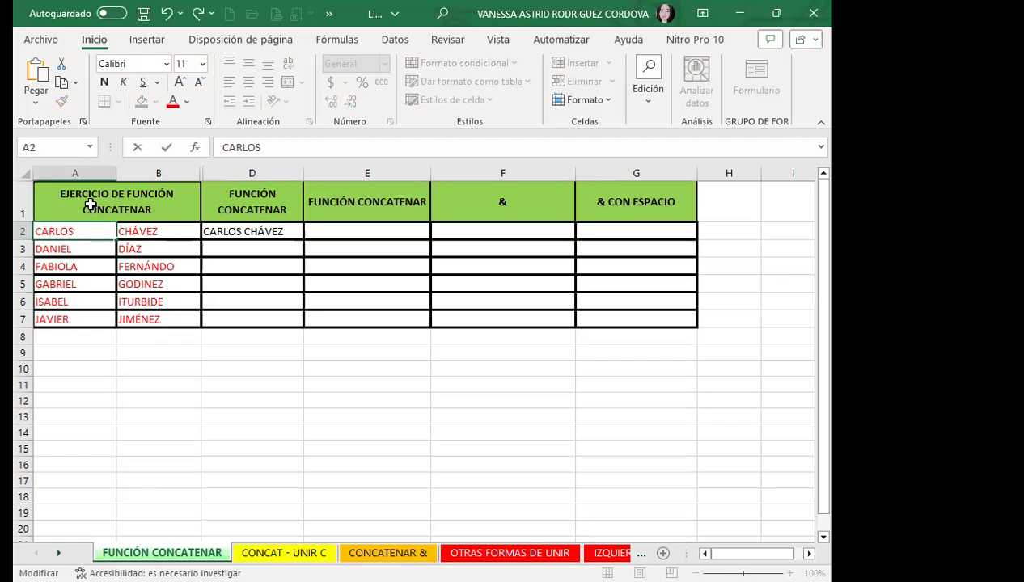
key("BackSpace")
key("Return")
left_click(226, 233)
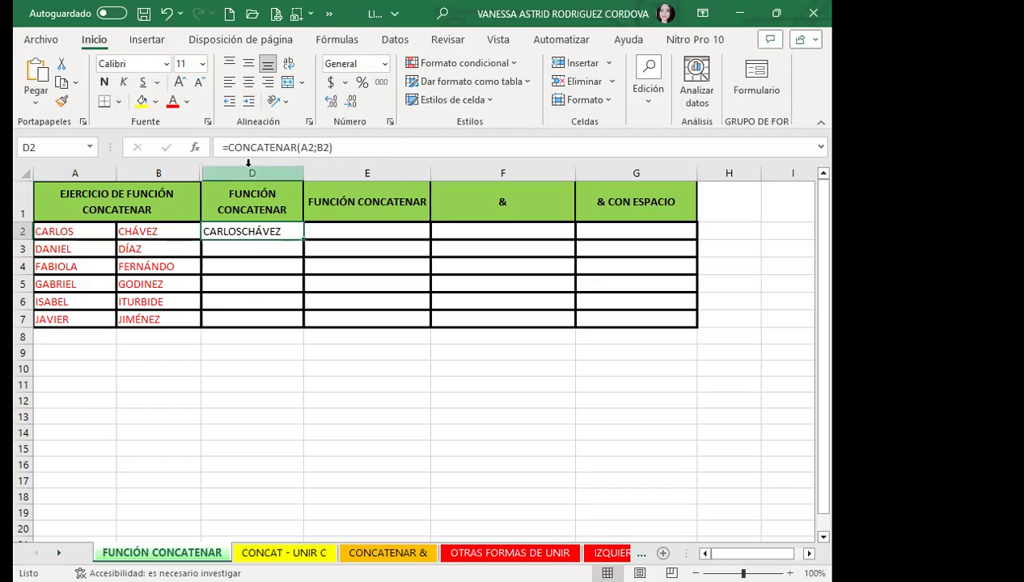
left_click(355, 234)
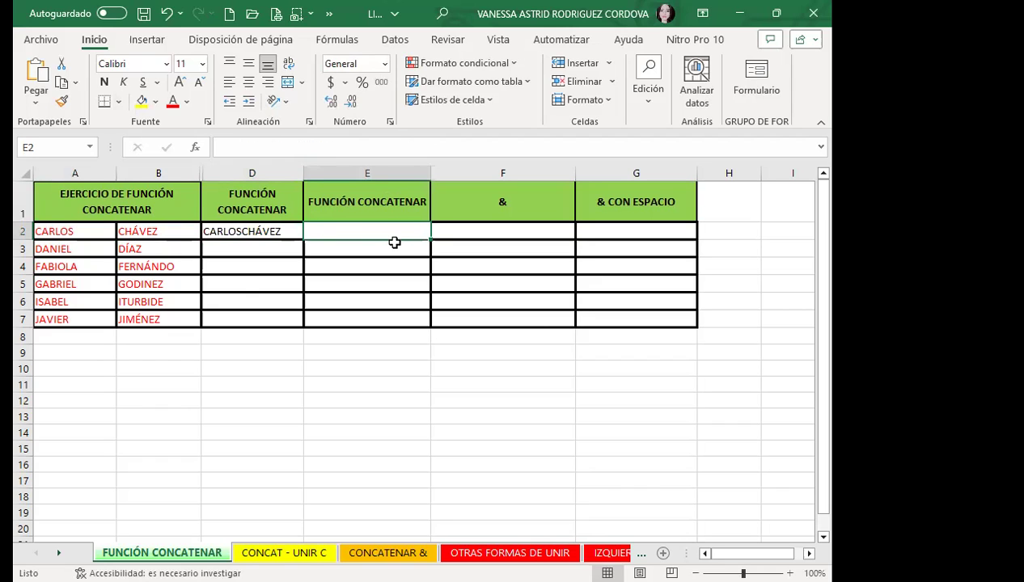
Start a CONCATENAR formula in E2 with A2 as the first argument
type("=")
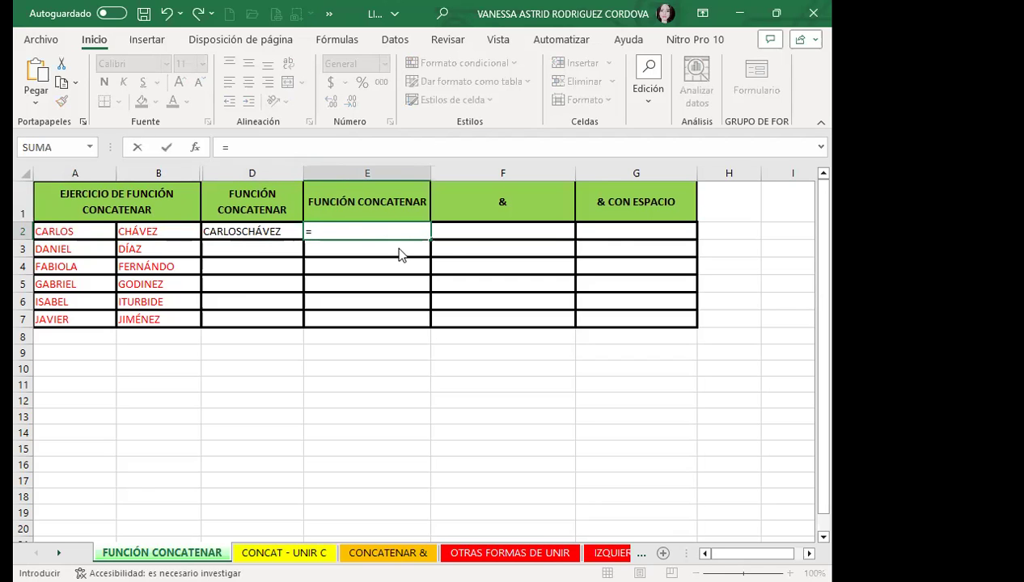
type("CONCA")
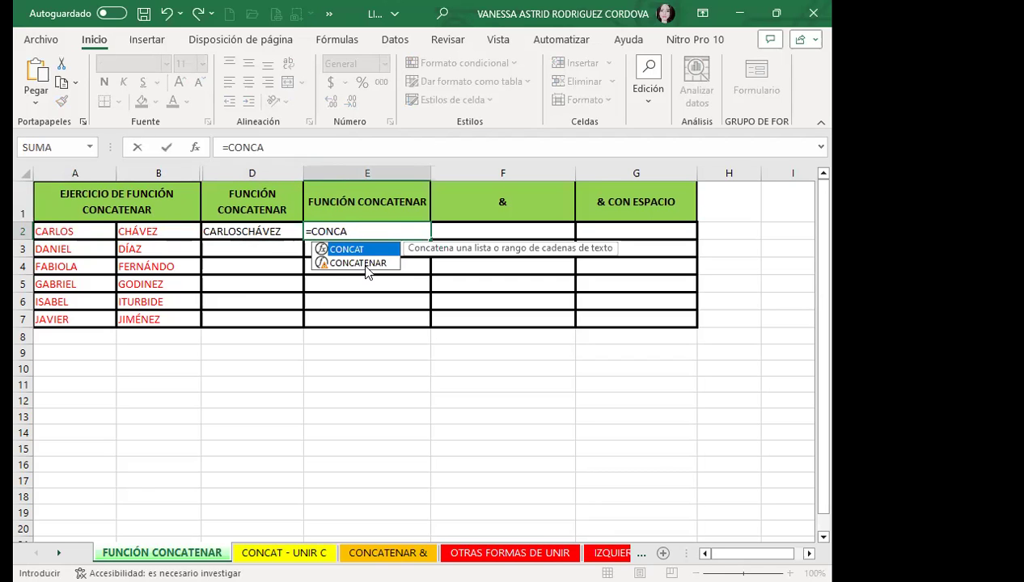
left_click(365, 265)
double_click(365, 264)
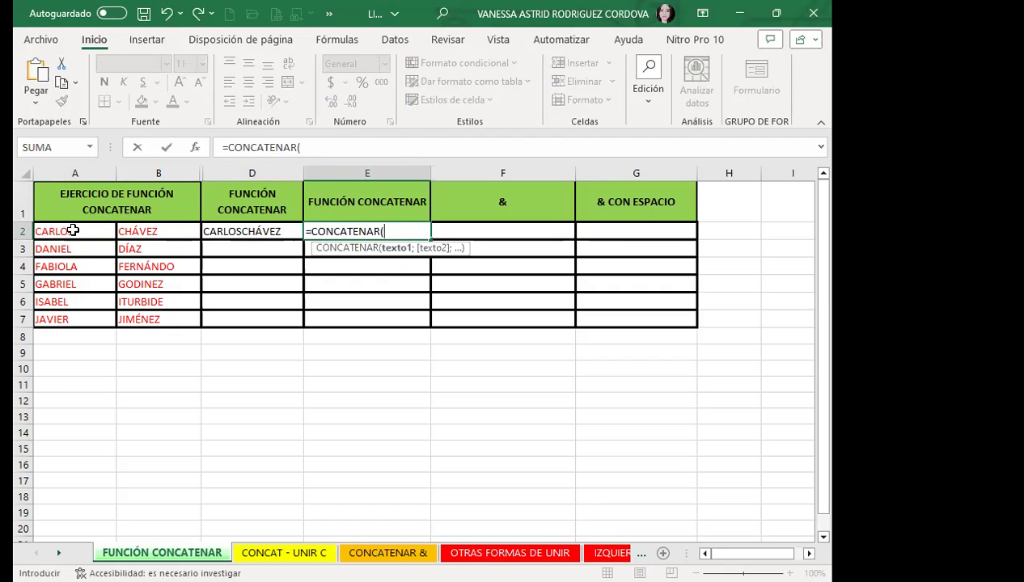
left_click(72, 230)
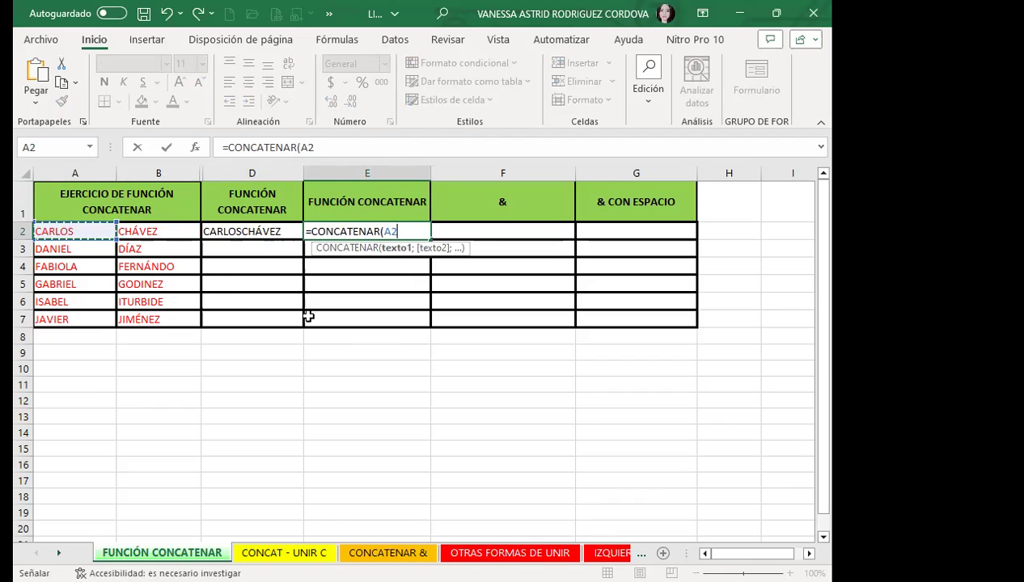
Add a " " space argument and B2 to complete =CONCATENAR(A2;" ";B2) in E2
type(";")
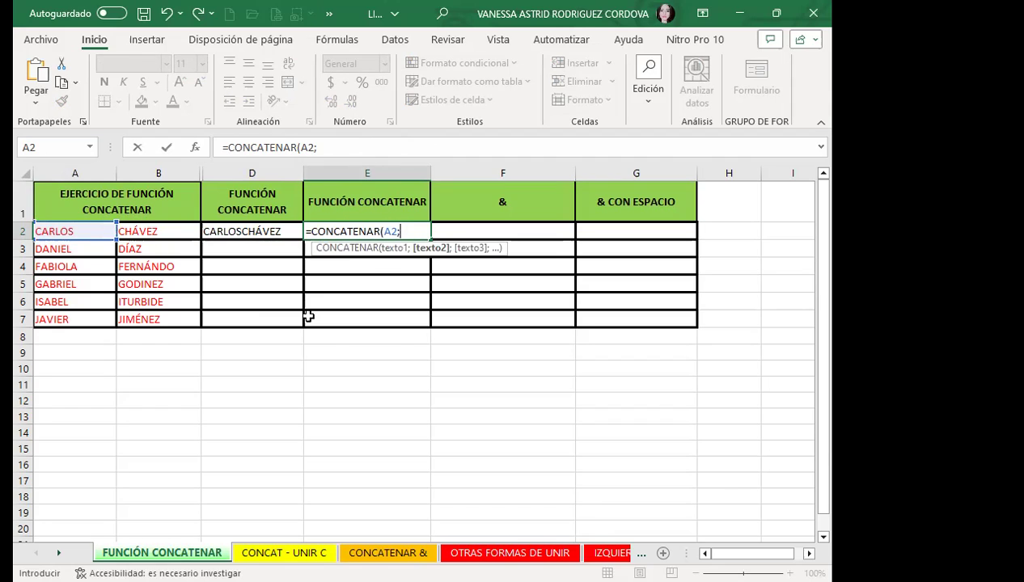
type("\"")
type(" !")
key("BackSpace")
key("BackSpace")
key("BackSpace")
key("BackSpace")
type("°")
key("BackSpace")
key("BackSpace")
type("!")
type(" \"")
type(";")
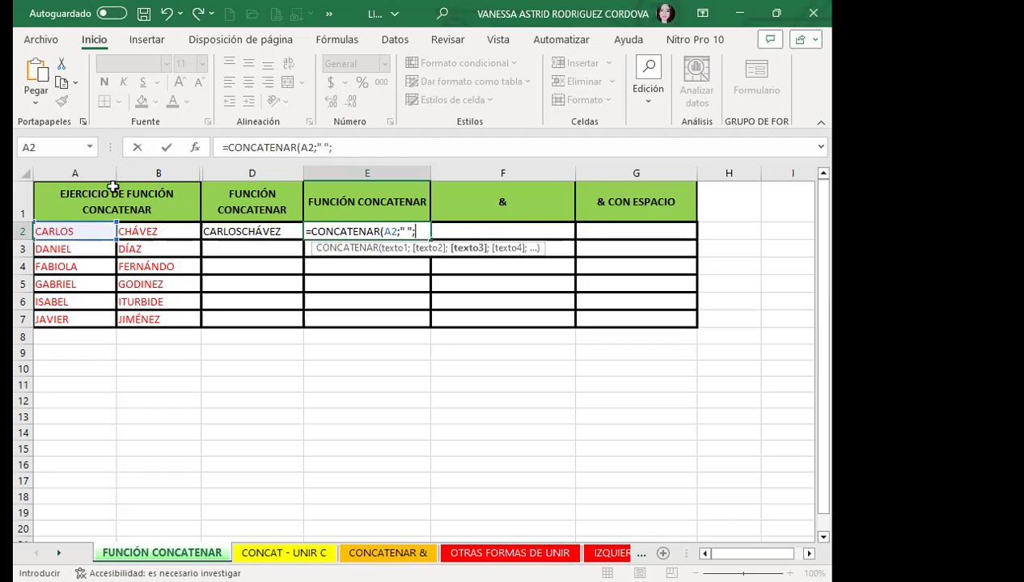
left_click(155, 230)
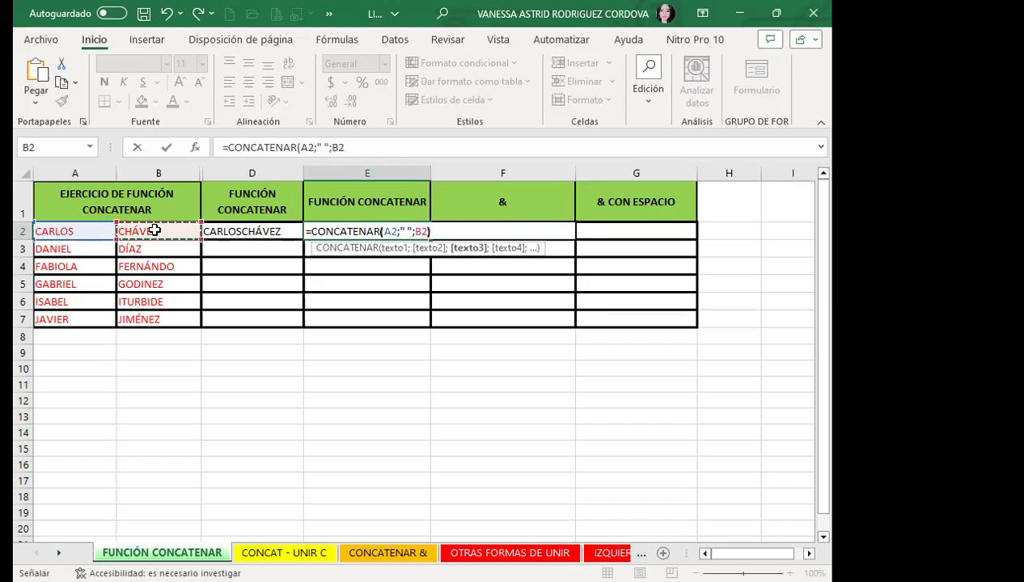
type(")")
key("Return")
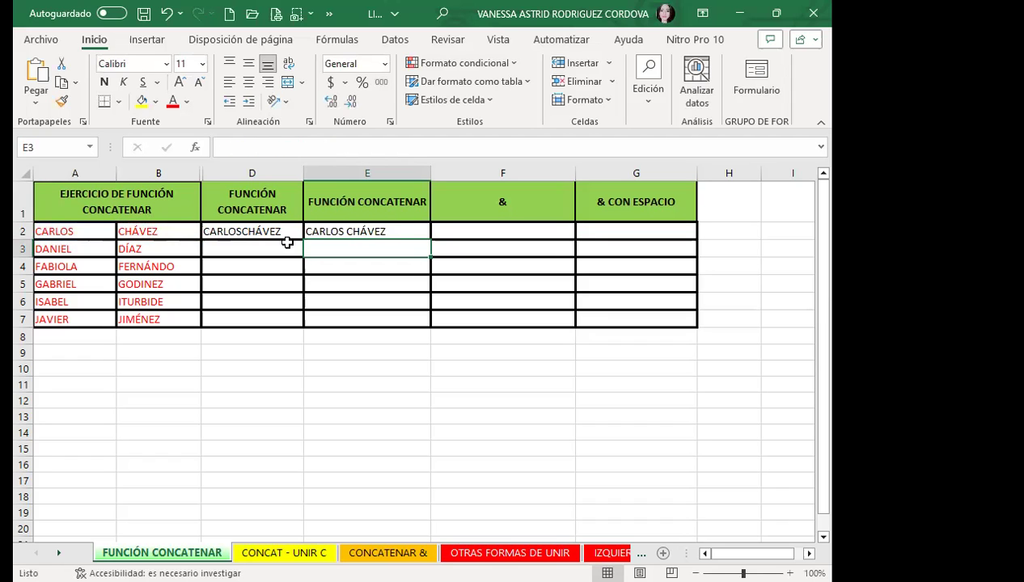
Fill D2's =CONCATENAR(A2;B2) down to D7, giving DANIELDÍAZ through JAVIERJIMÉNEZ
left_click(286, 233)
left_click_drag(302, 239, 279, 320)
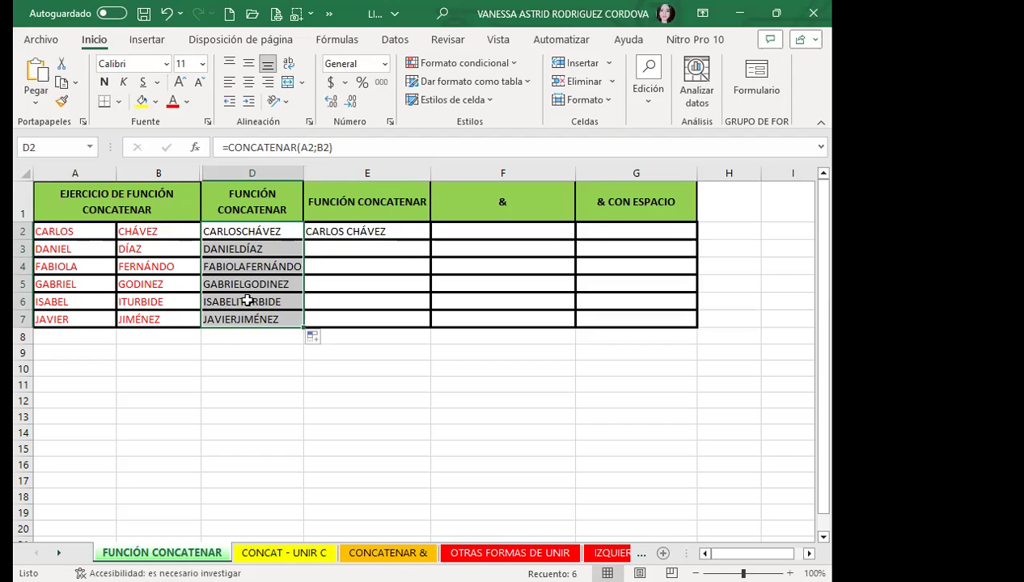
left_click(297, 303)
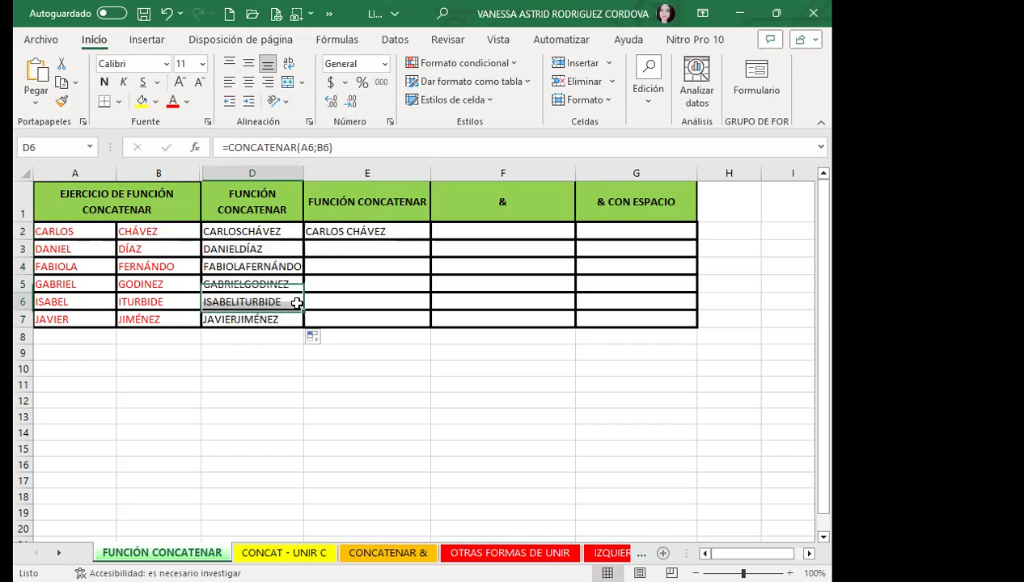
left_click(328, 231)
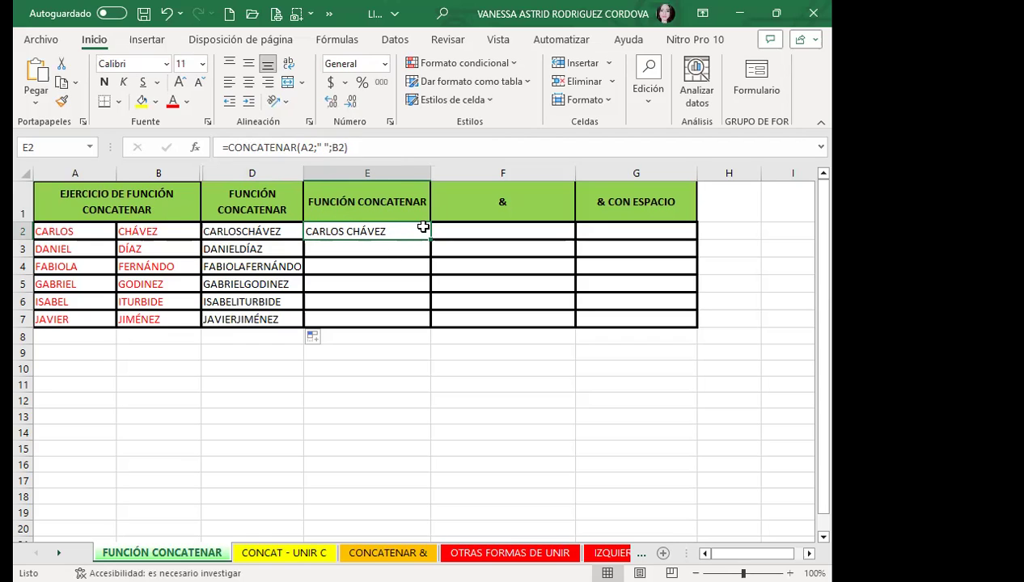
Fill E2's spaced formula down to E7, showing DANIEL DÍAZ through JAVIER JIMÉNEZ
left_click_drag(429, 239, 427, 325)
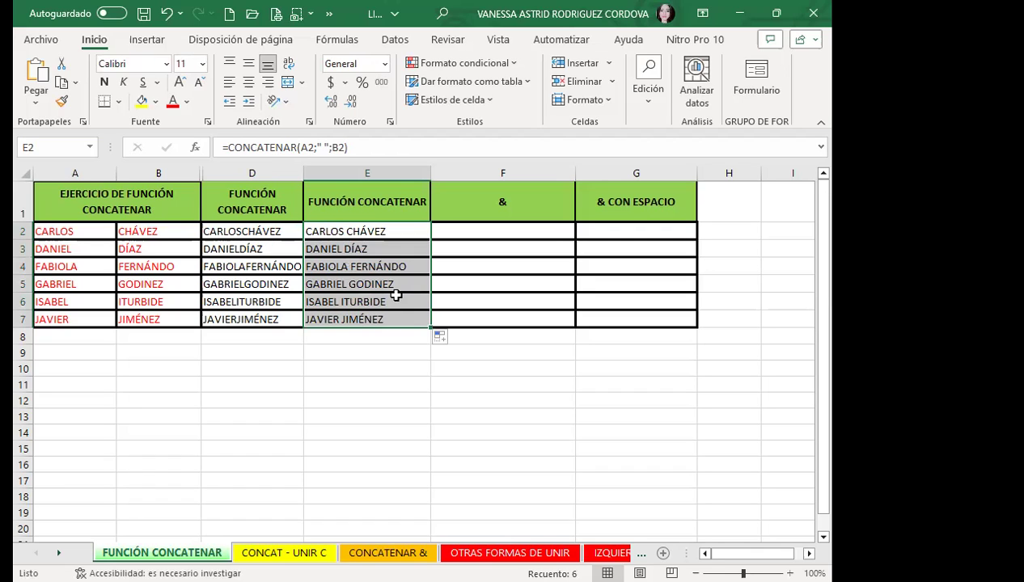
left_click(339, 233)
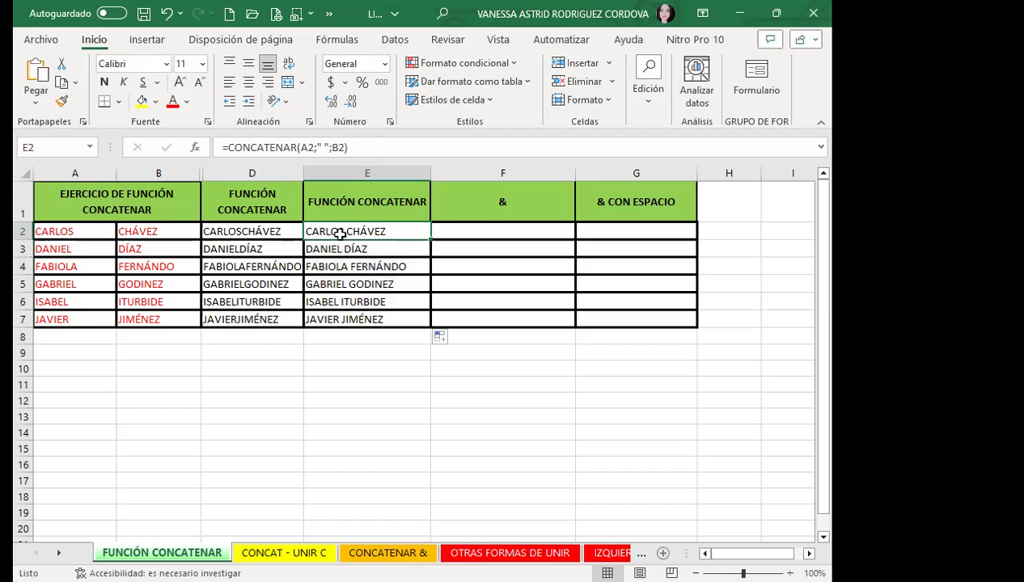
left_click(448, 232)
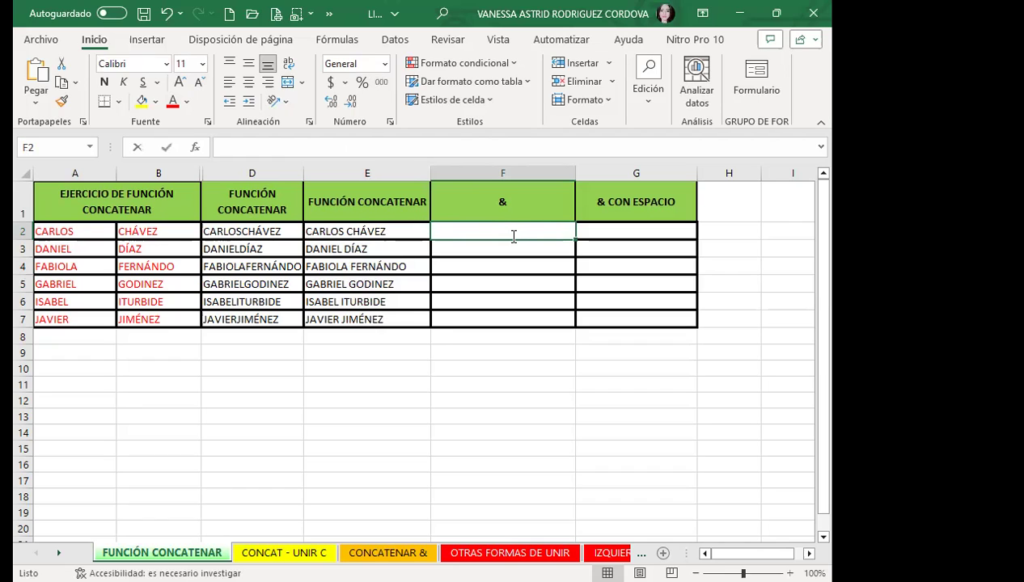
Enter =A2&B2 in F2 to join the first name and surname without a space
type("=")
left_click(81, 227)
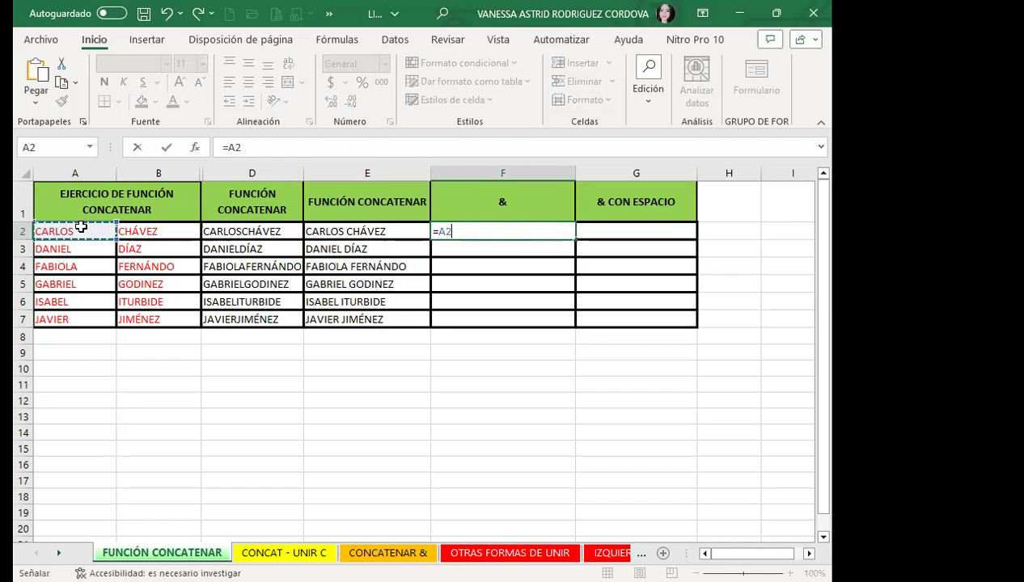
type("#")
key("BackSpace")
type("#")
key("BackSpace")
type("#\"%&")
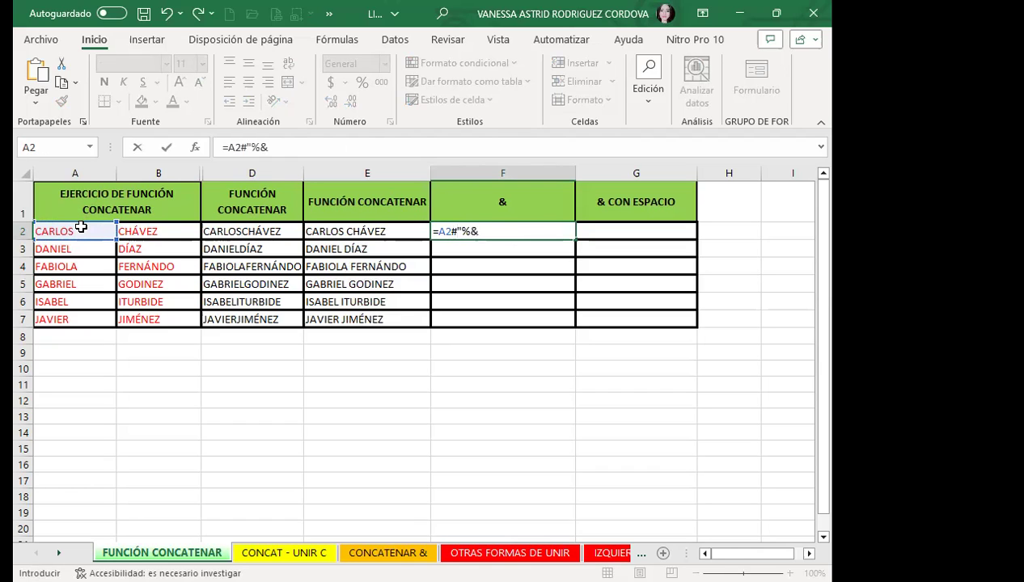
key("BackSpace")
key("BackSpace")
key("BackSpace")
key("BackSpace")
type("&")
left_click(151, 231)
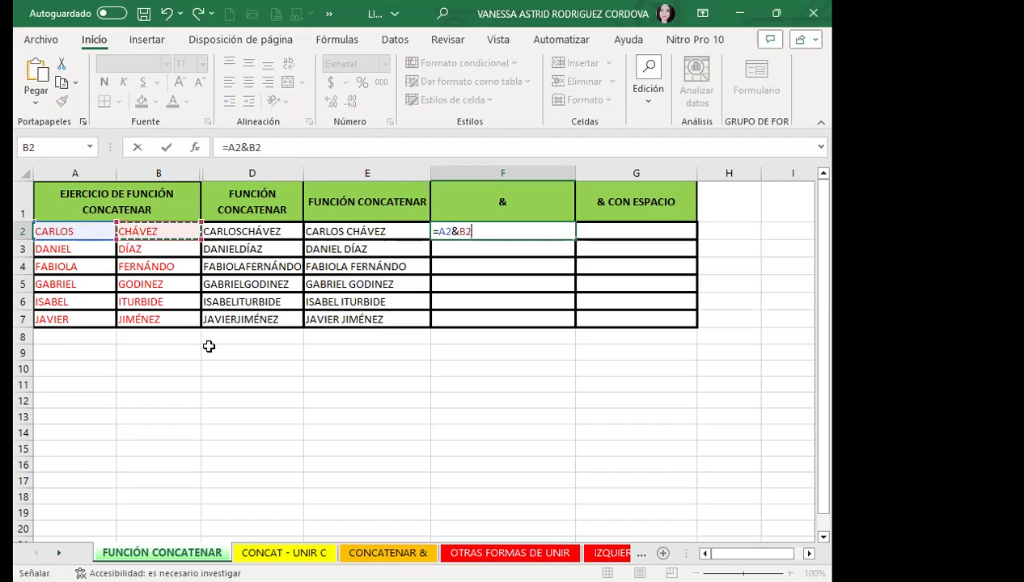
key("Return")
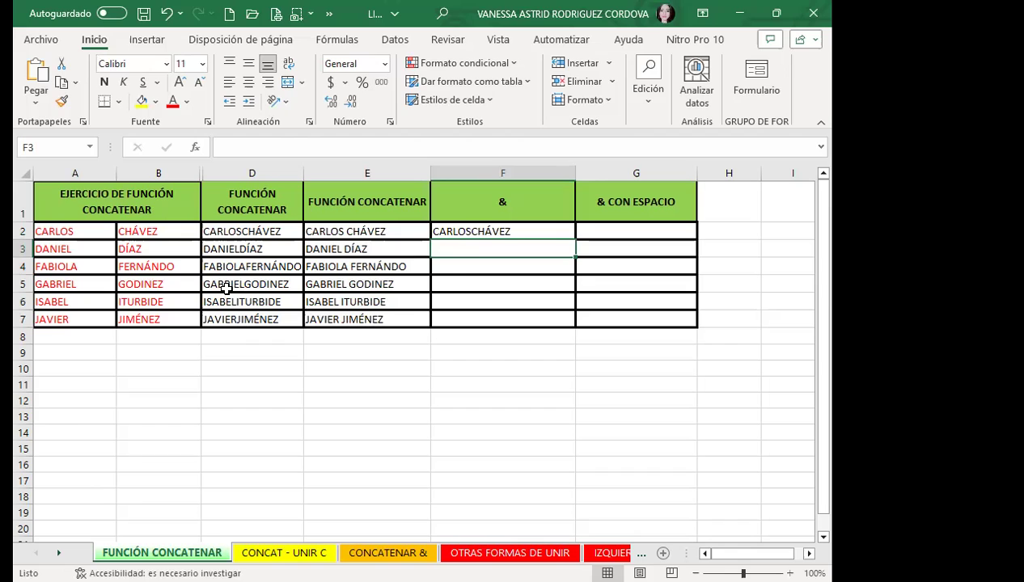
Fill F2's =A2&B2 formula down to F7
left_click(499, 229)
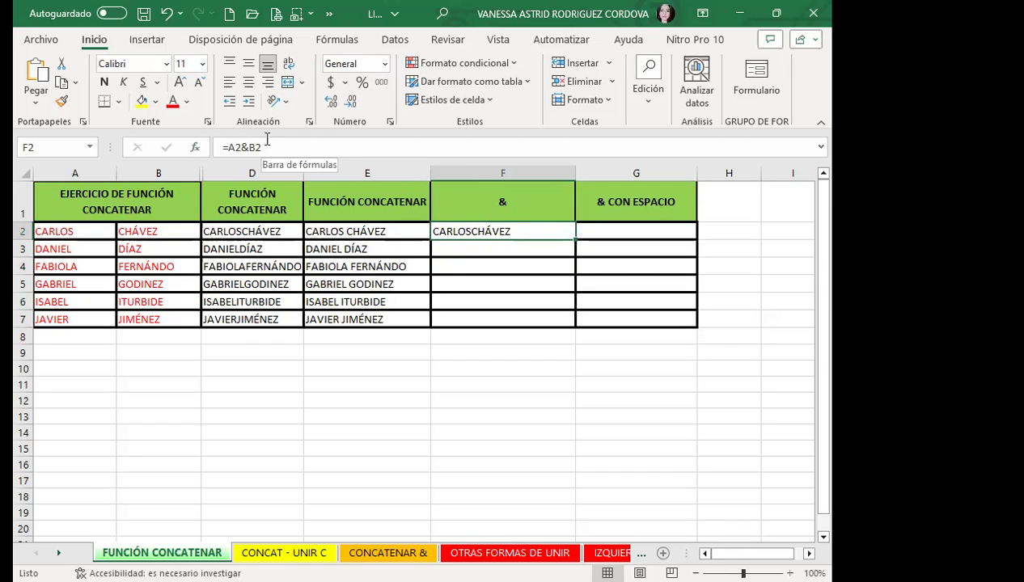
left_click_drag(579, 237, 571, 324)
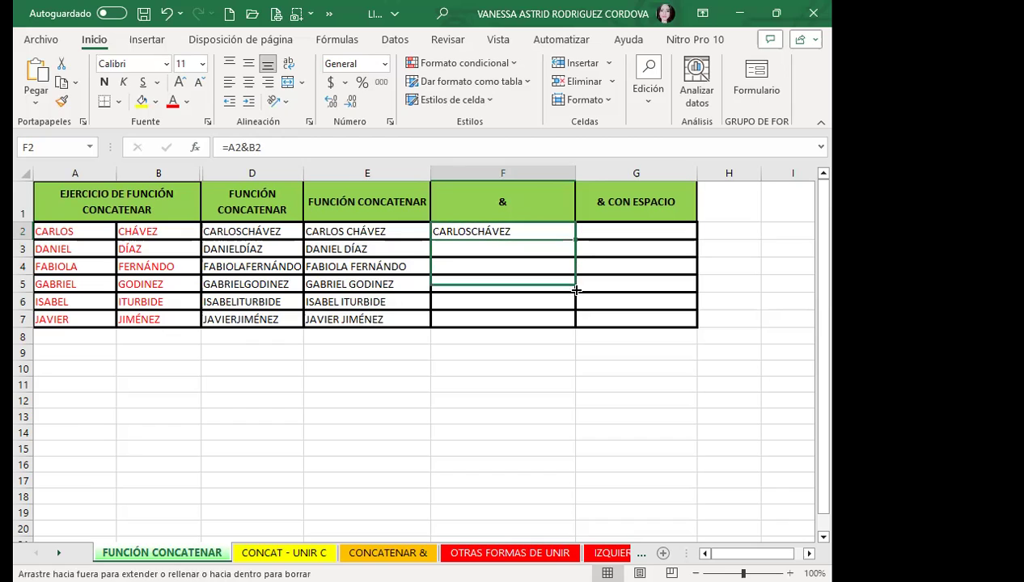
left_click(244, 166)
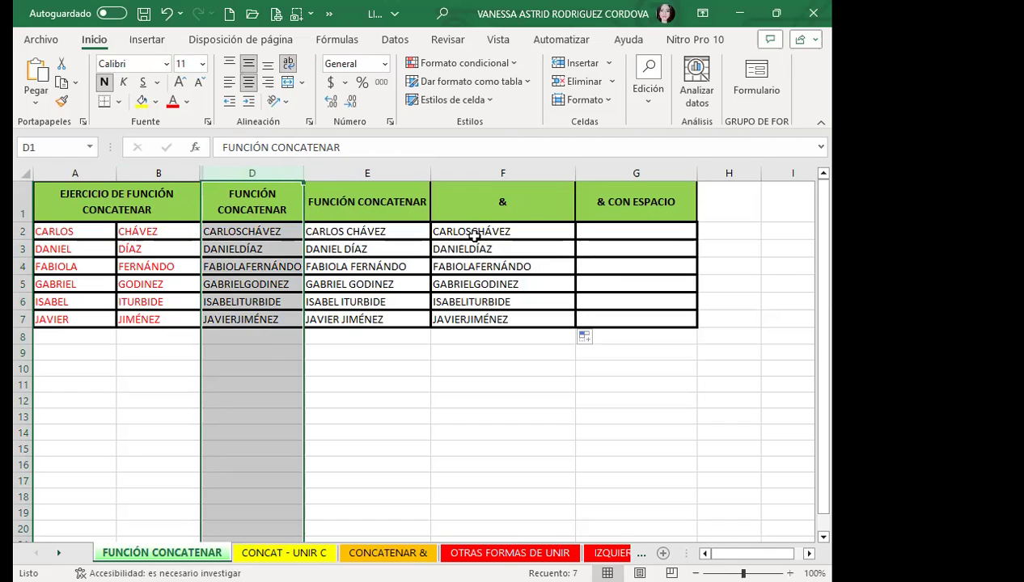
left_click(256, 232)
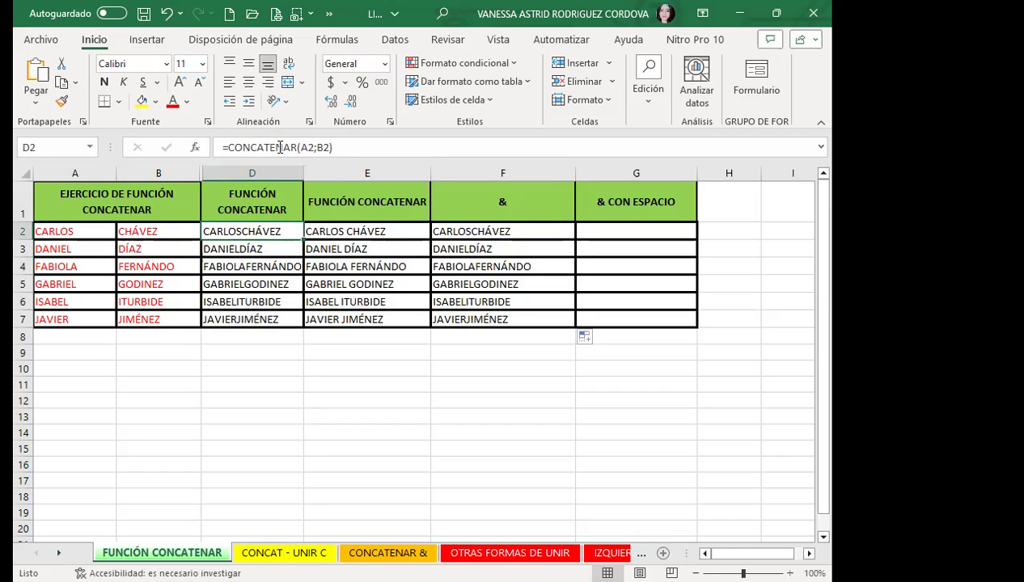
left_click(460, 232)
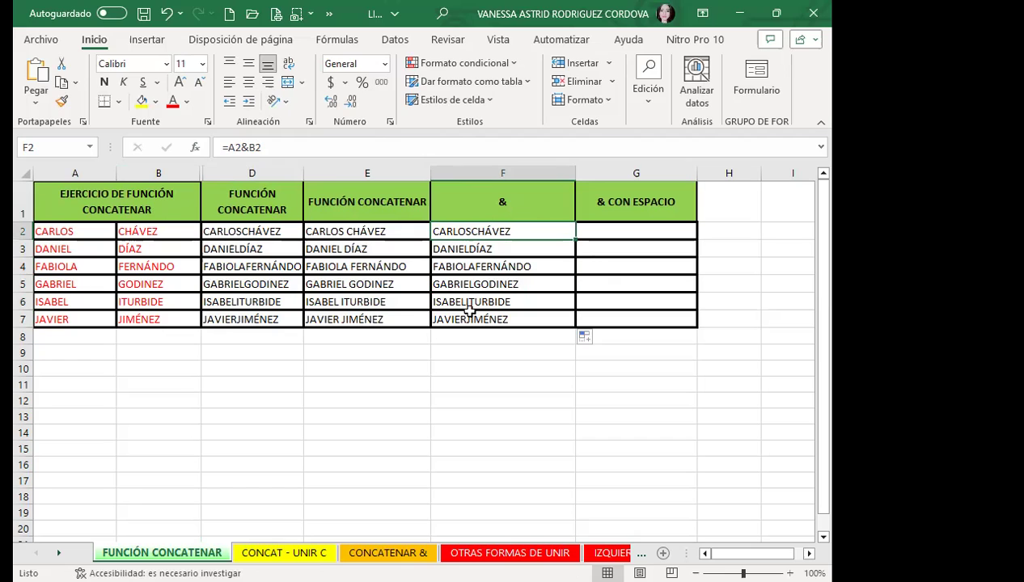
left_click(264, 235)
left_click(445, 232)
left_click(283, 225)
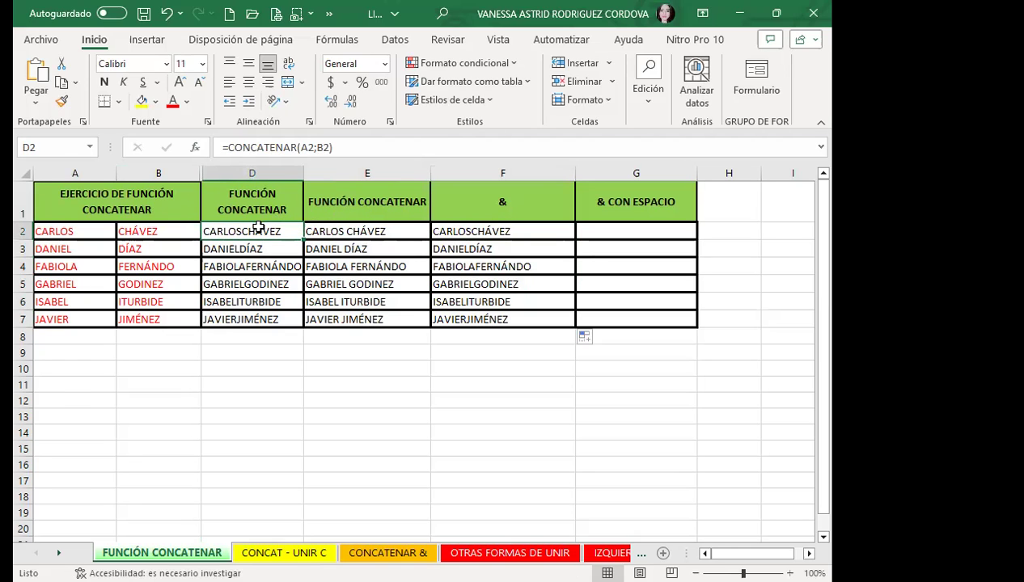
left_click(508, 232)
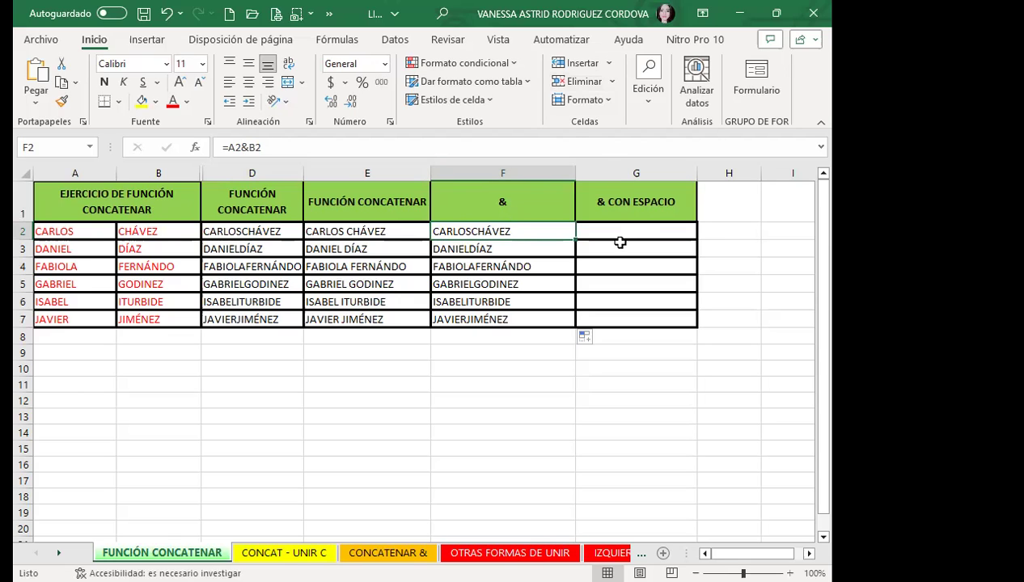
left_click(620, 225)
left_click(545, 231)
left_click(263, 231)
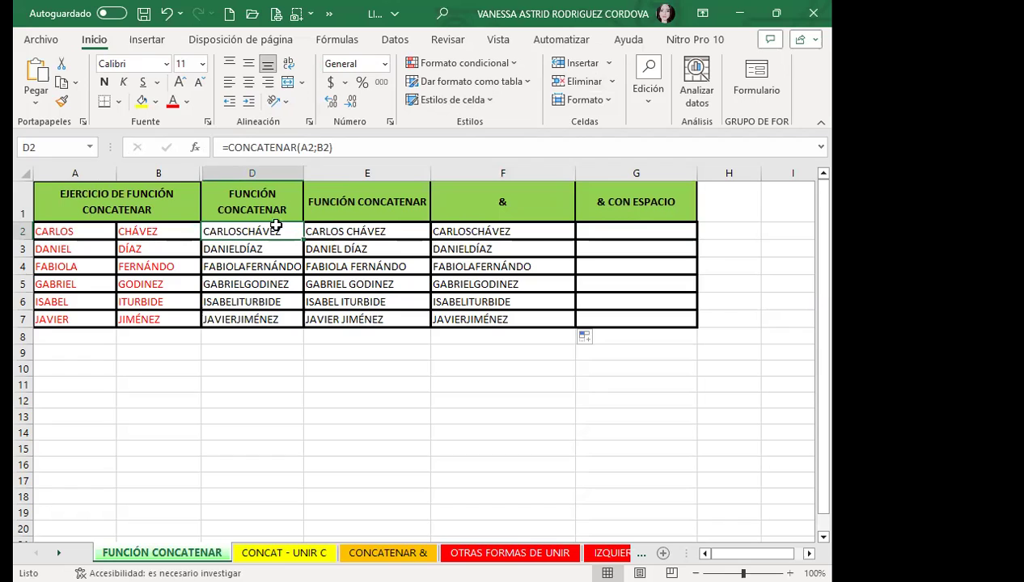
left_click(373, 229)
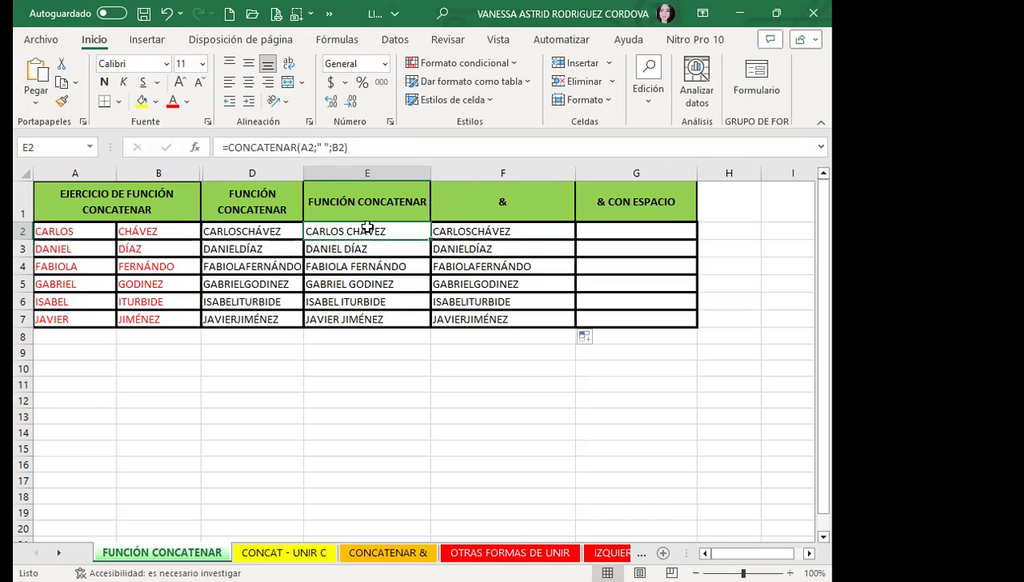
left_click(618, 230)
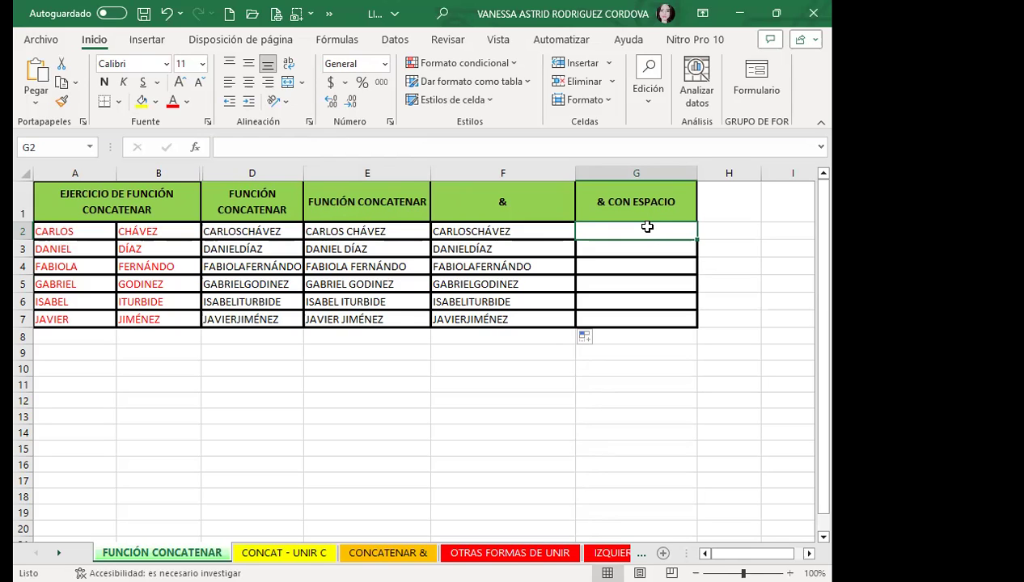
Begin a G2 formula as =A2; followed by the B2 reference
type("=")
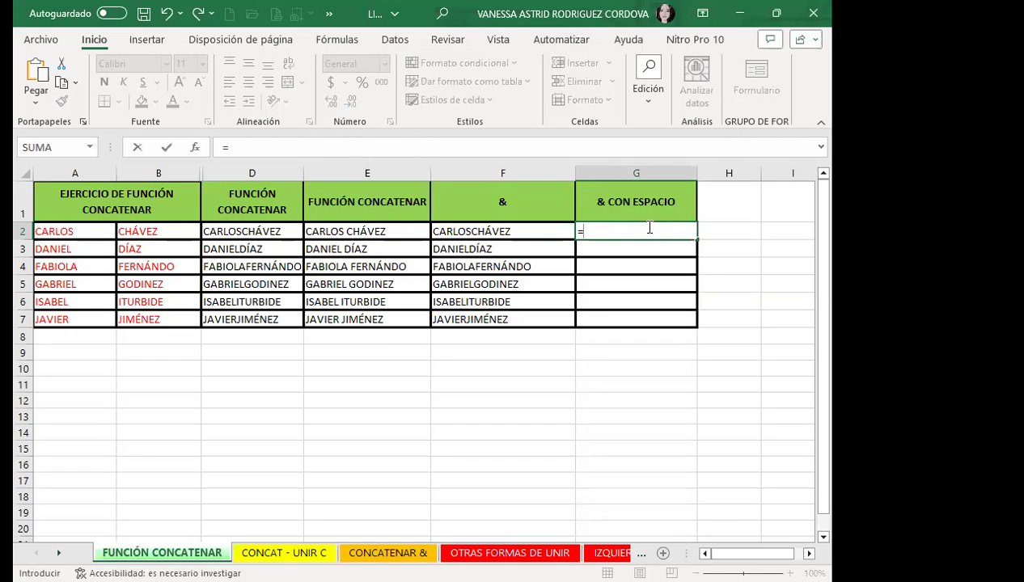
left_click(75, 231)
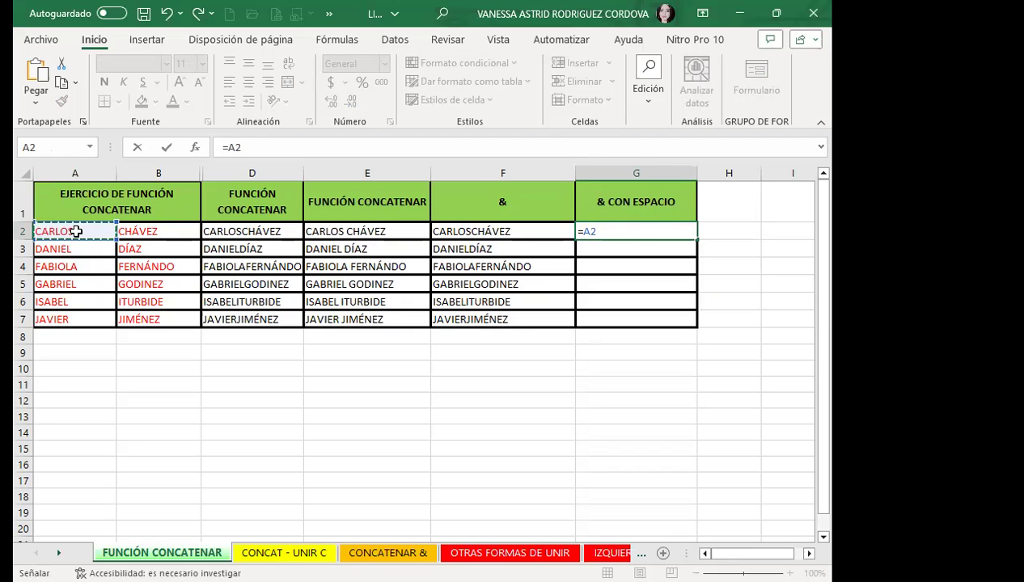
type(";\" \";")
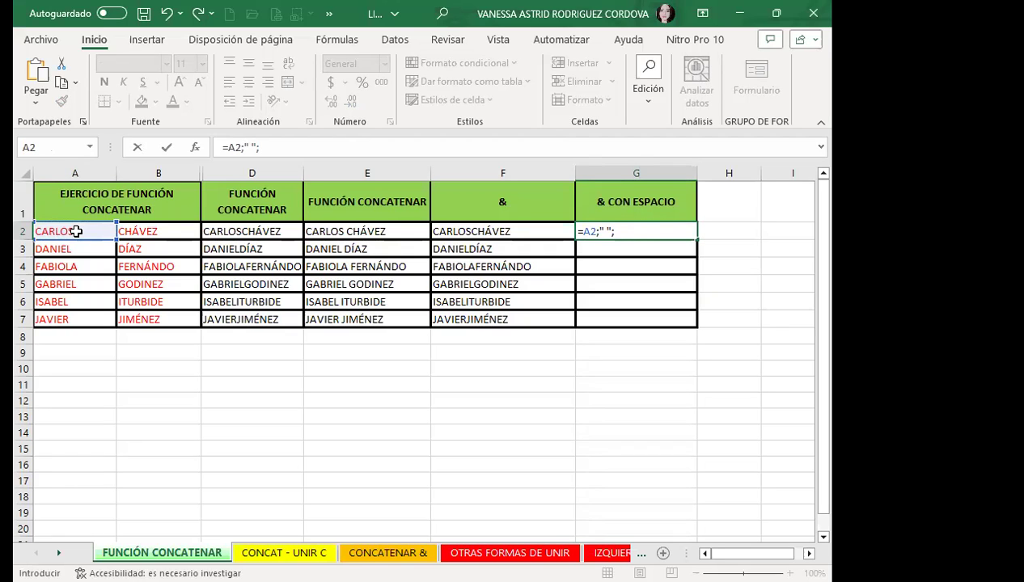
left_click(153, 233)
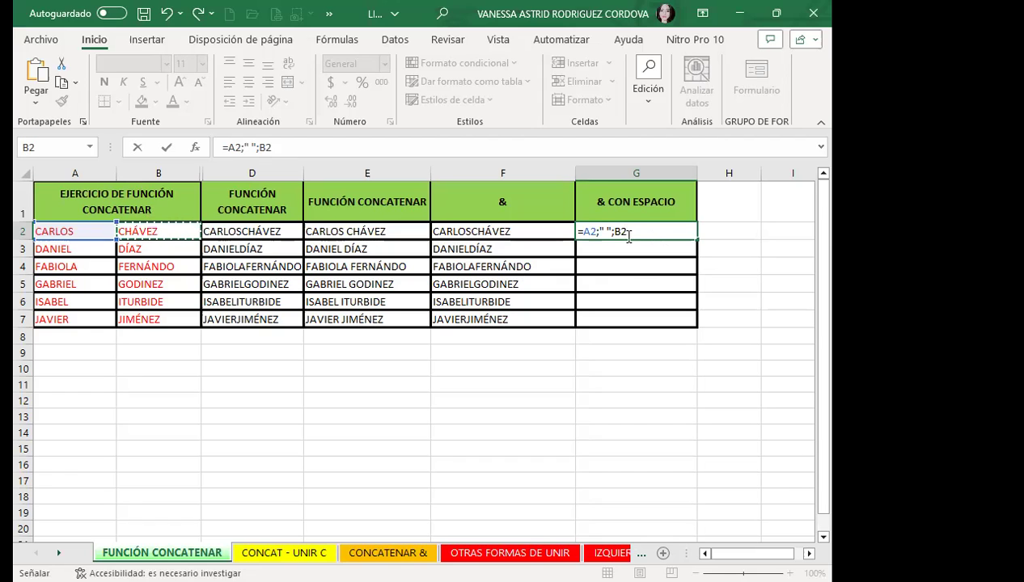
Rework G2 into =A2;" ";"&";" ";B2 and submit it, which Excel rejects with an error
key("BackSpace")
key("BackSpace")
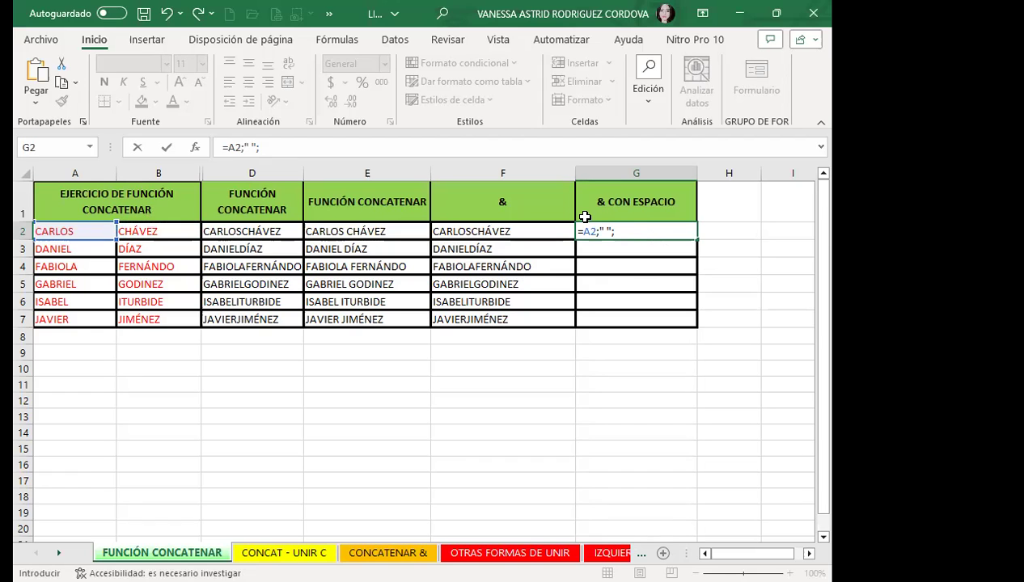
type("&")
key("BackSpace")
type("&")
type("\"")
type(" \";")
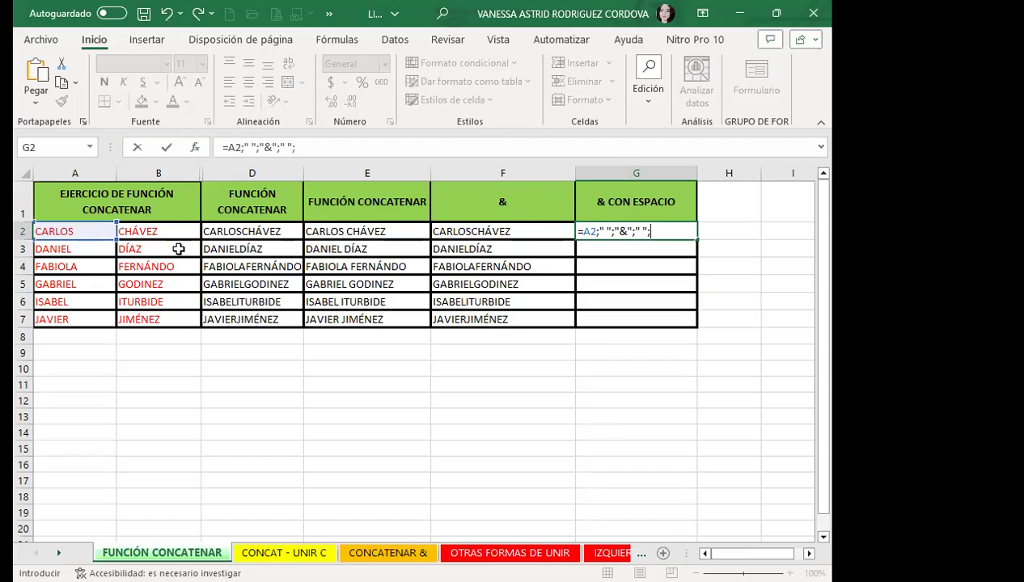
left_click(182, 241)
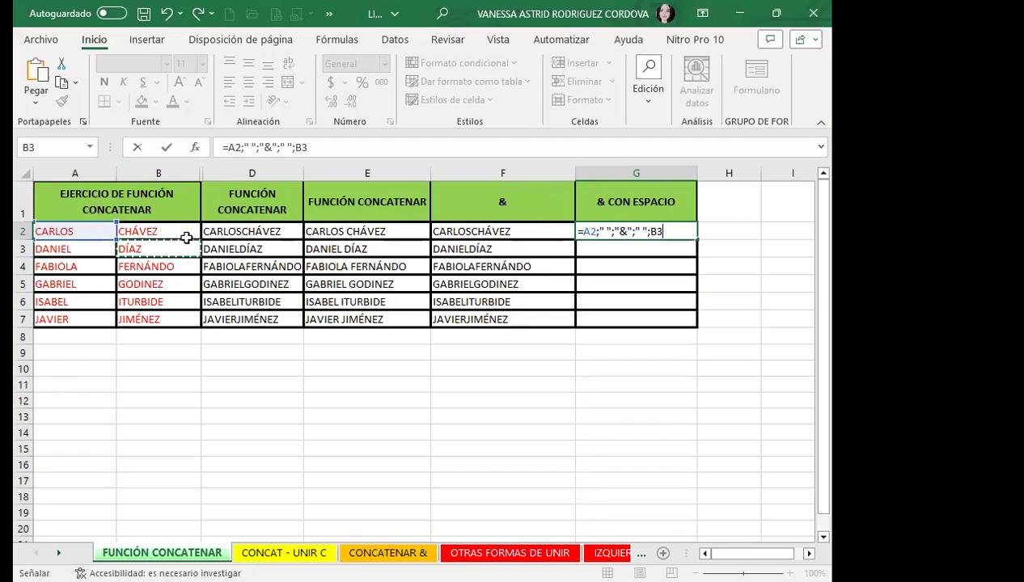
left_click(173, 230)
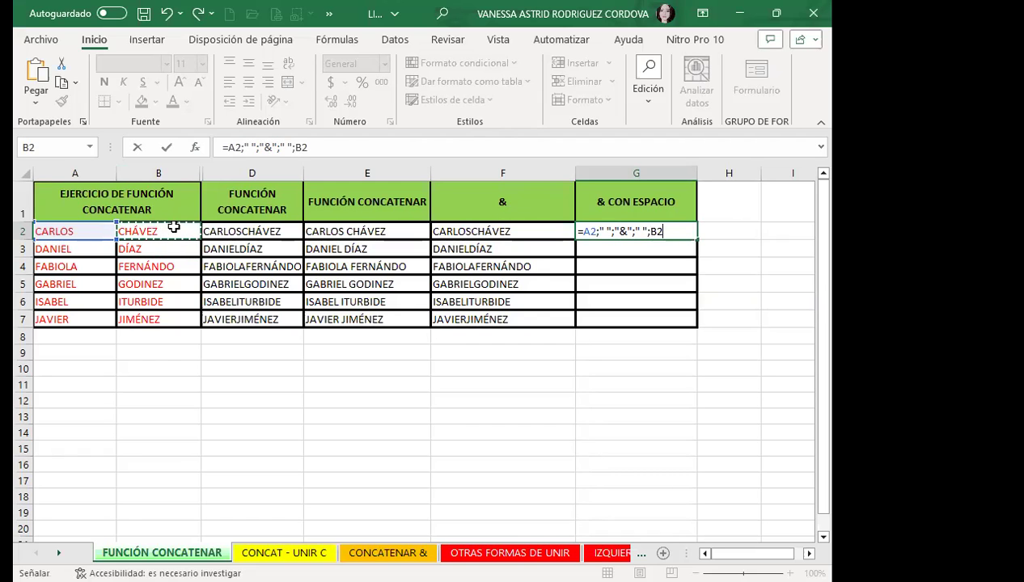
key("Return")
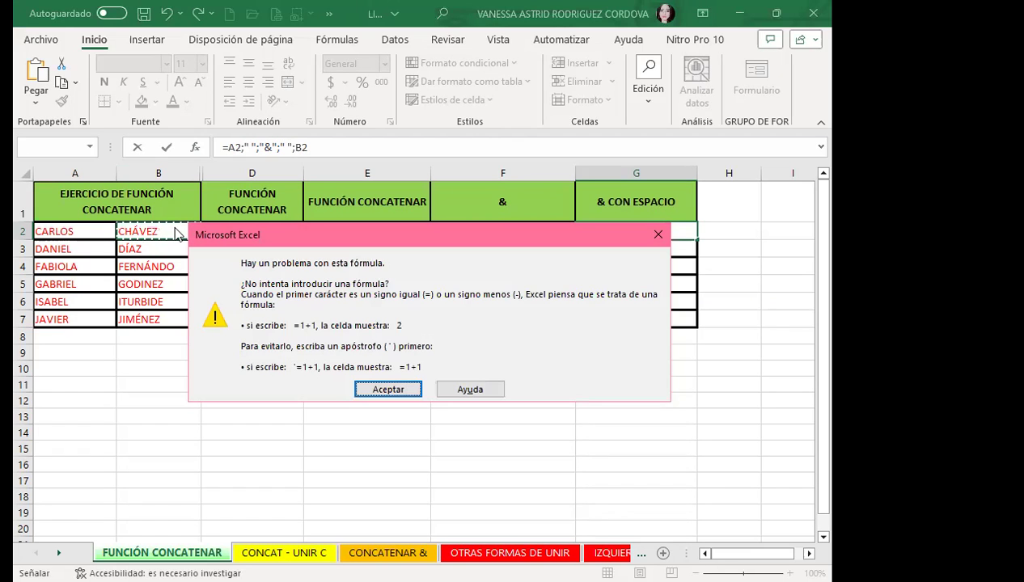
Dismiss the error and retry G2 as =A2;"&", which Excel rejects again
left_click(657, 234)
left_click(670, 233)
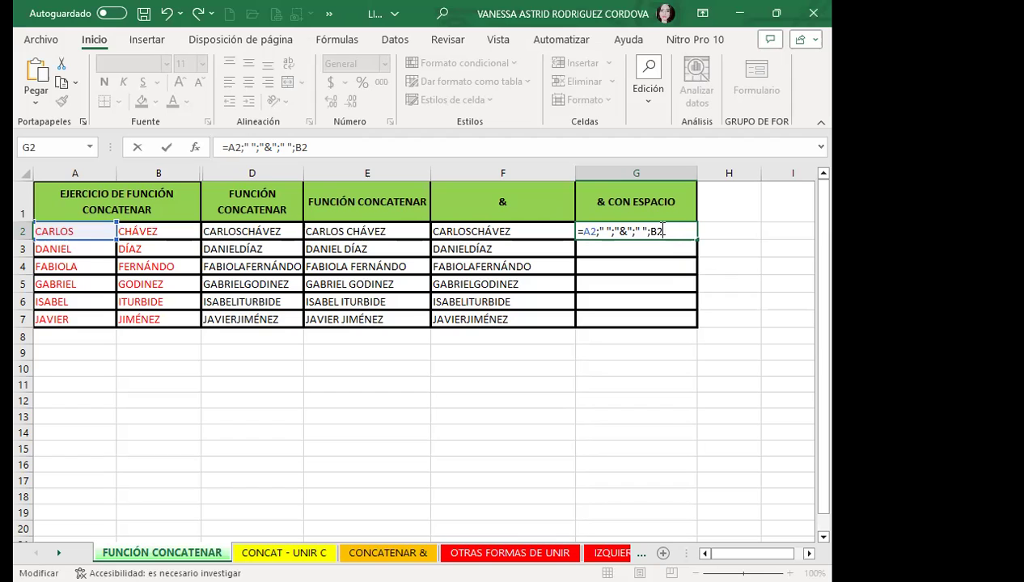
key("BackSpace")
key("BackSpace")
key("BackSpace")
key("BackSpace")
type("\"")
key("BackSpace")
type(";")
type("\"")
type("&")
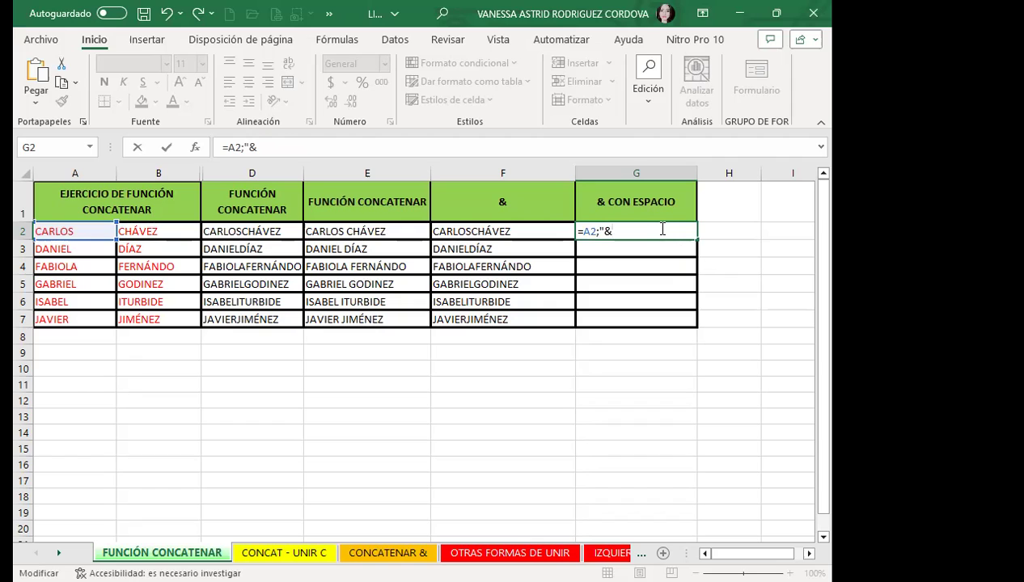
type("\"")
left_click(160, 237)
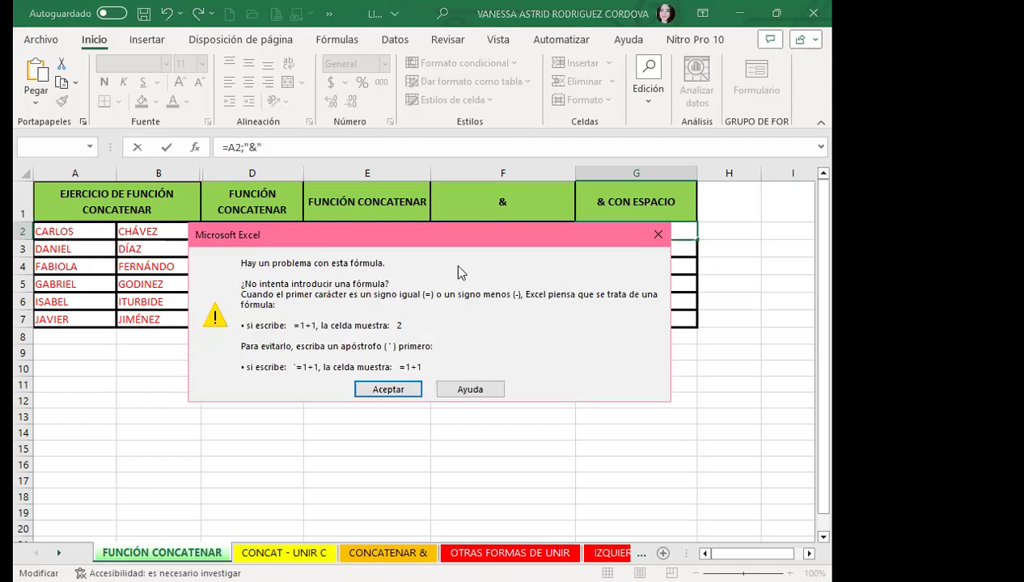
left_click(659, 235)
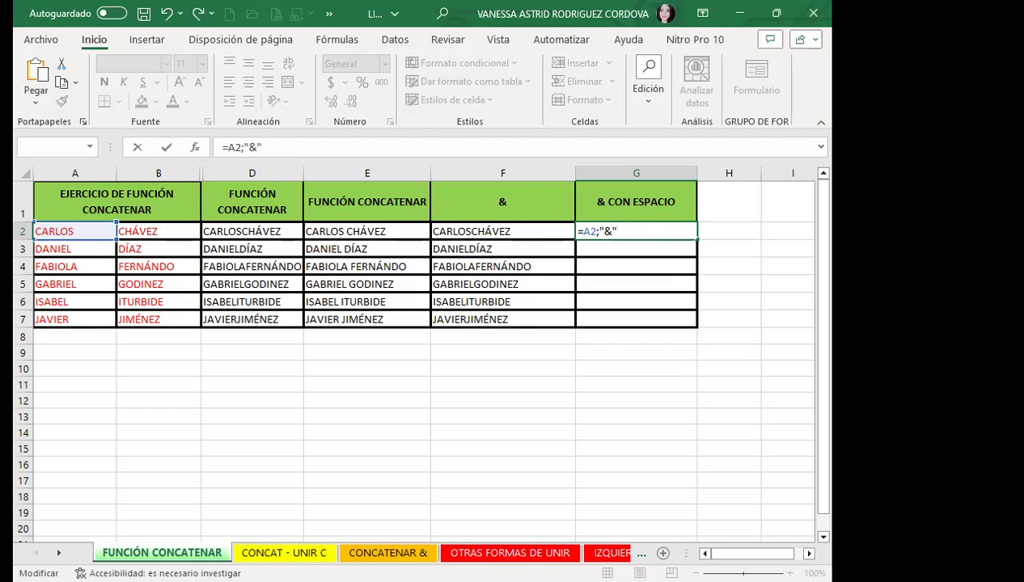
key("Return")
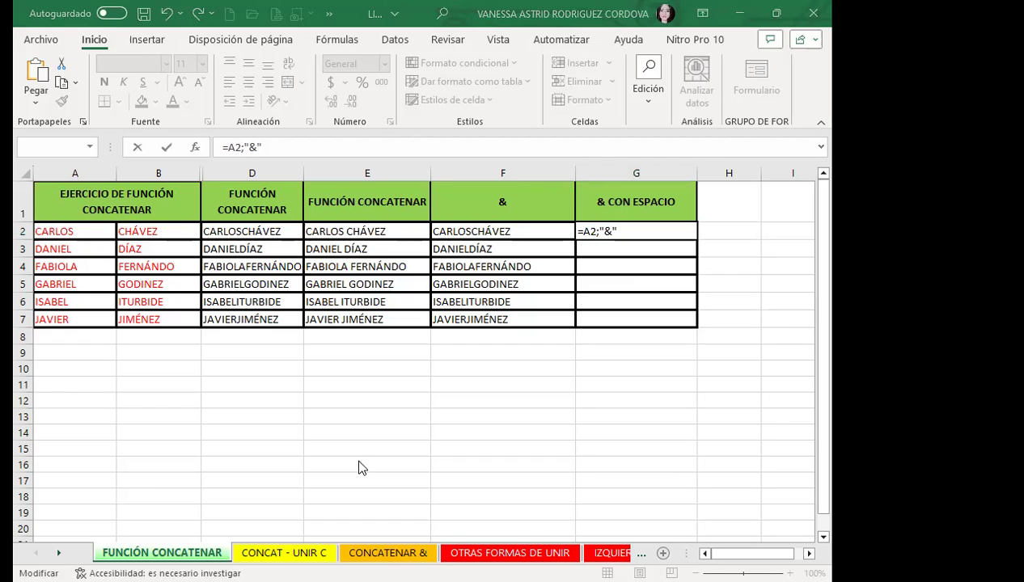
Append ;B2 to the G2 formula, dismiss the new error, and cancel the entry with Esc
left_click(622, 226)
type(";")
left_click(150, 233)
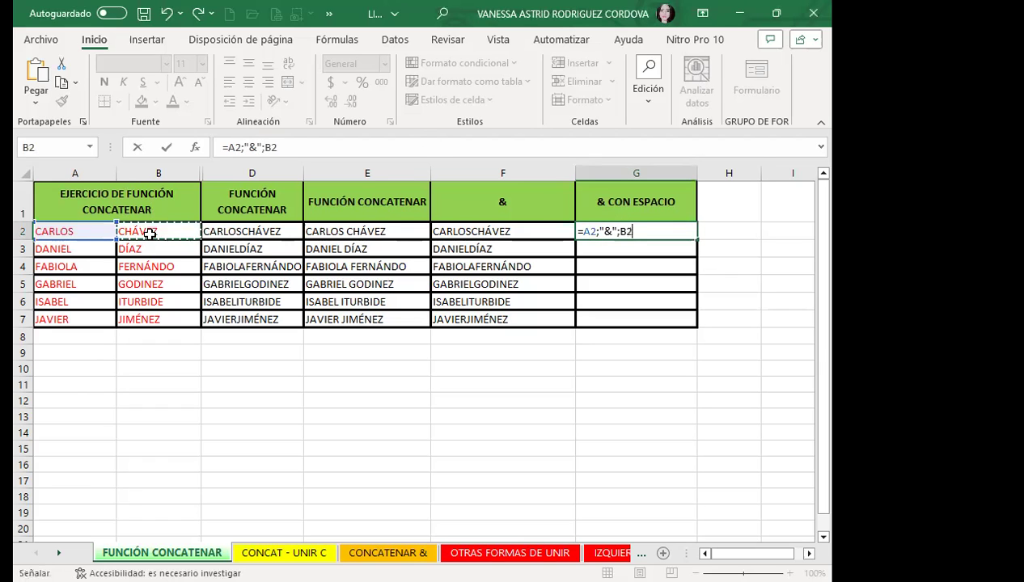
key("Return")
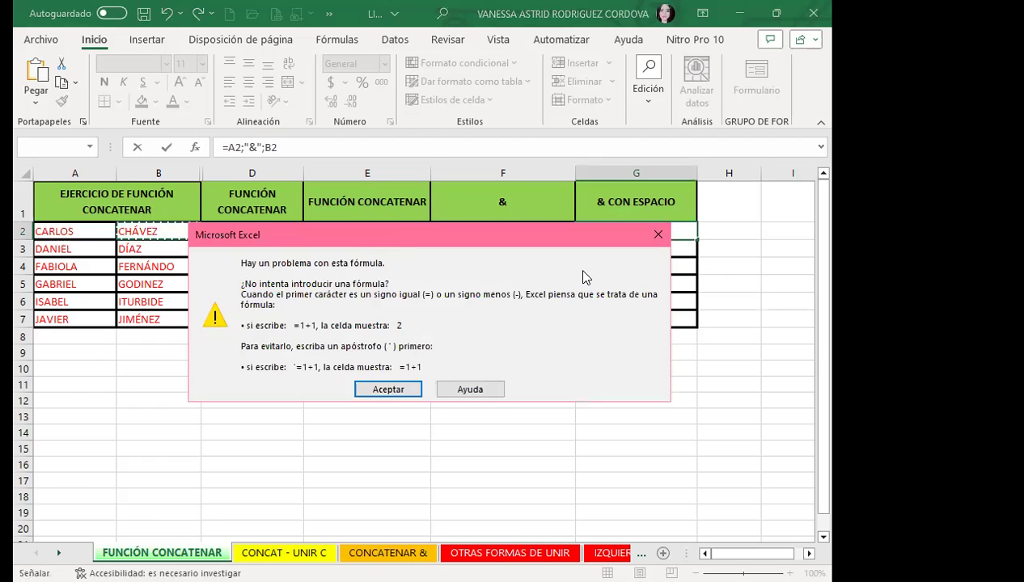
left_click(665, 236)
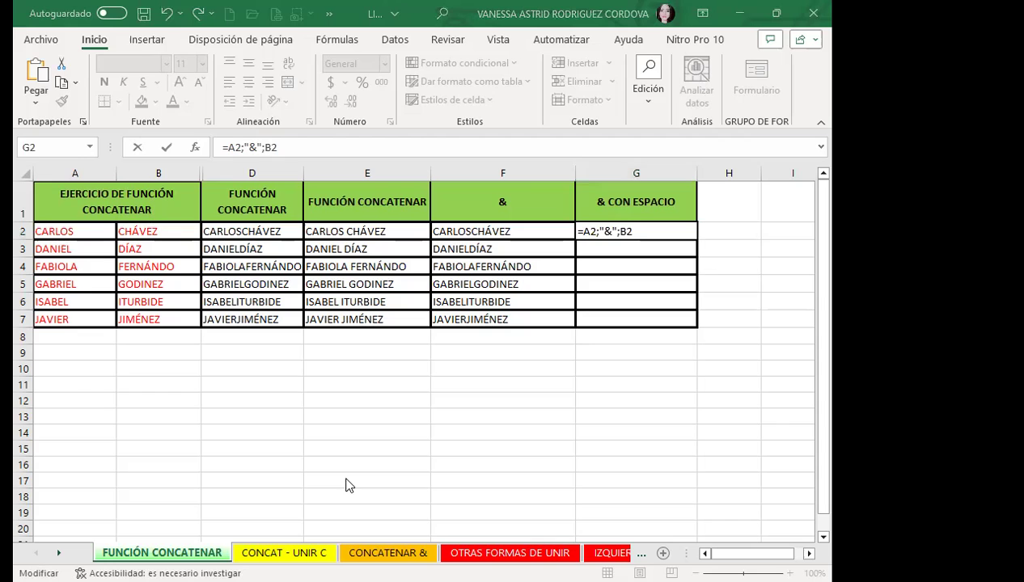
key("Escape")
Enter =A2&" "&B2 in G2 so it displays CARLOS CHÁVEZ
double_click(638, 226)
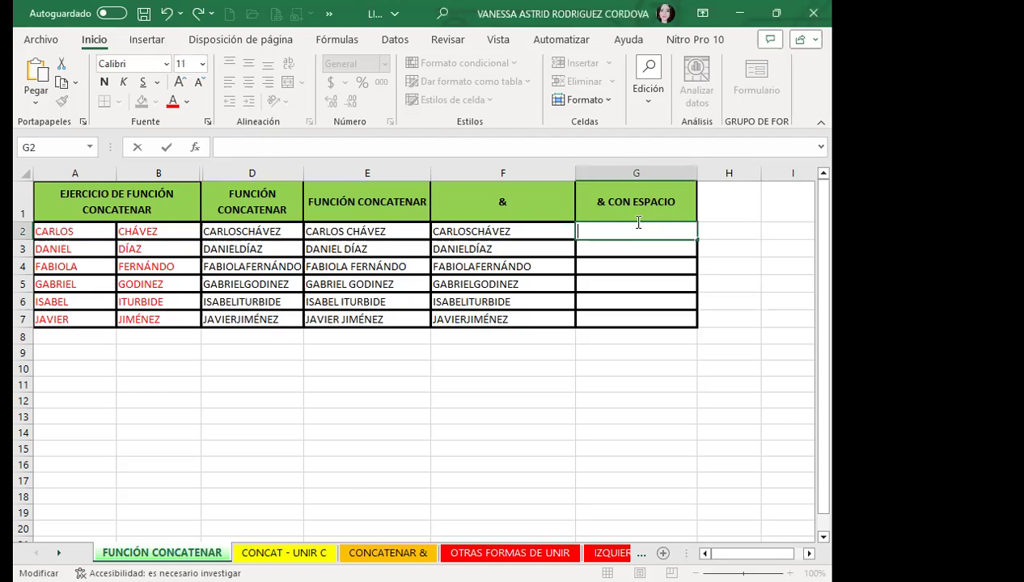
type("=")
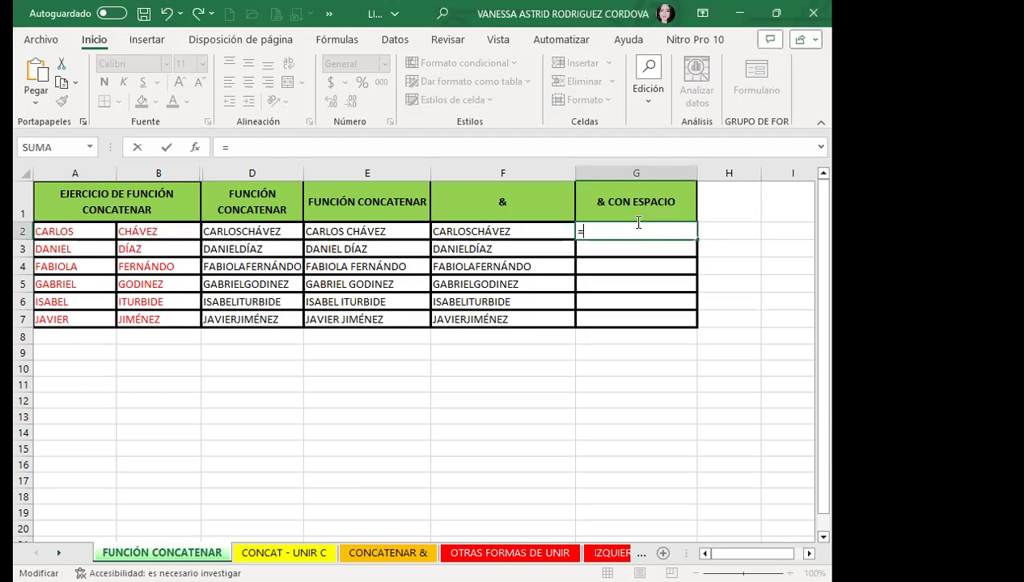
left_click(80, 230)
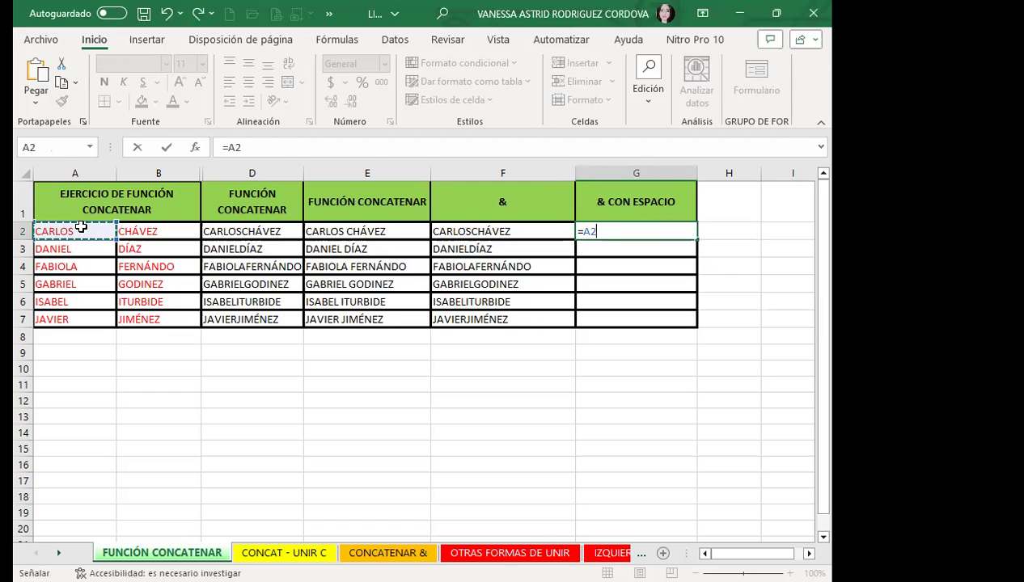
type("\"")
key("BackSpace")
type("&")
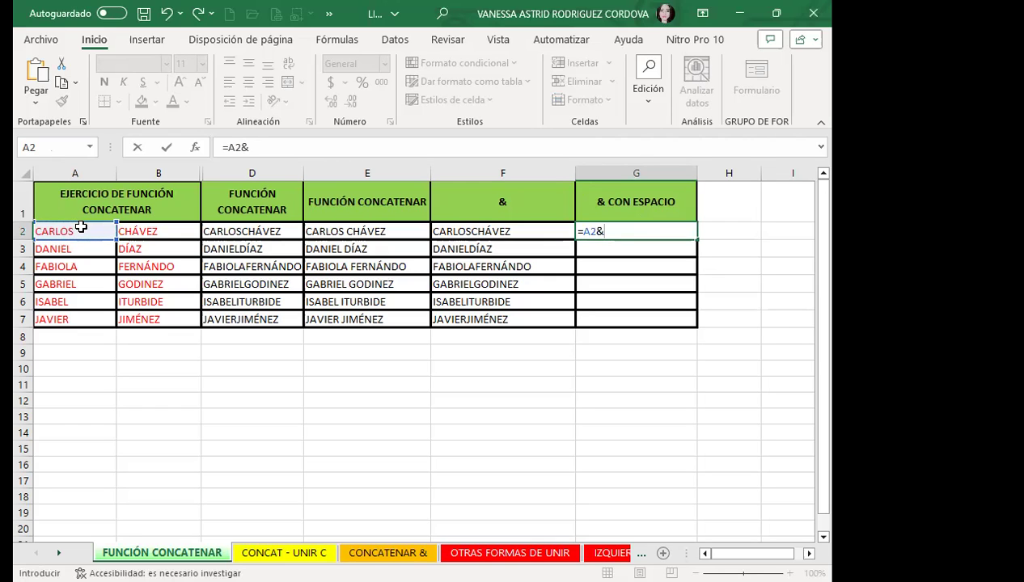
type("\"")
type(" \"")
type("&")
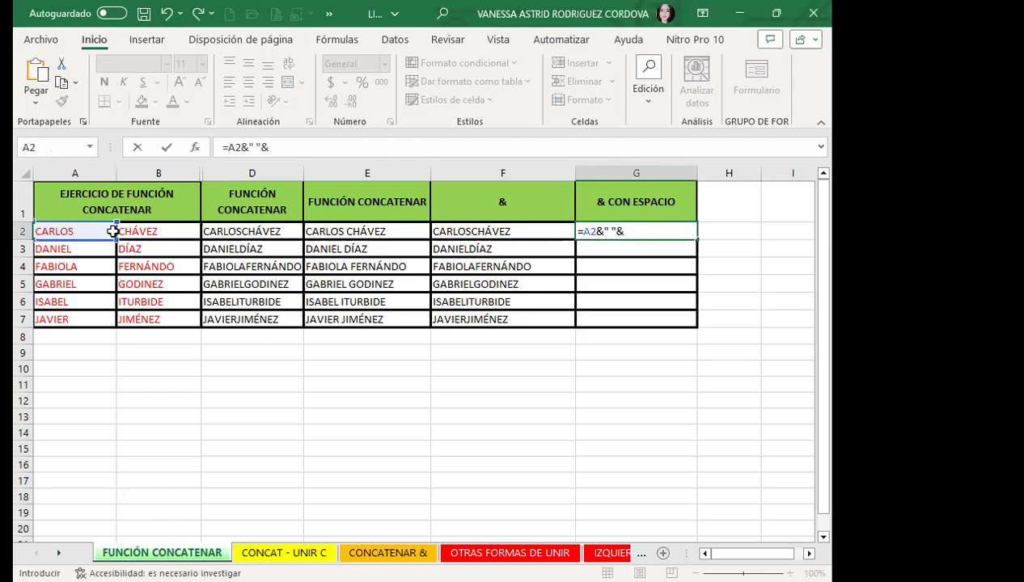
left_click(164, 234)
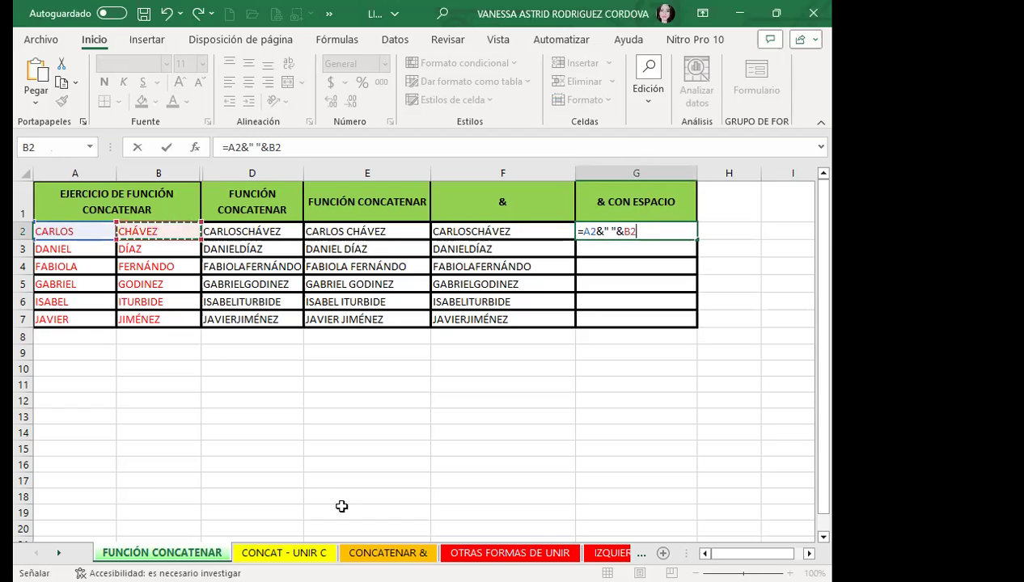
key("Return")
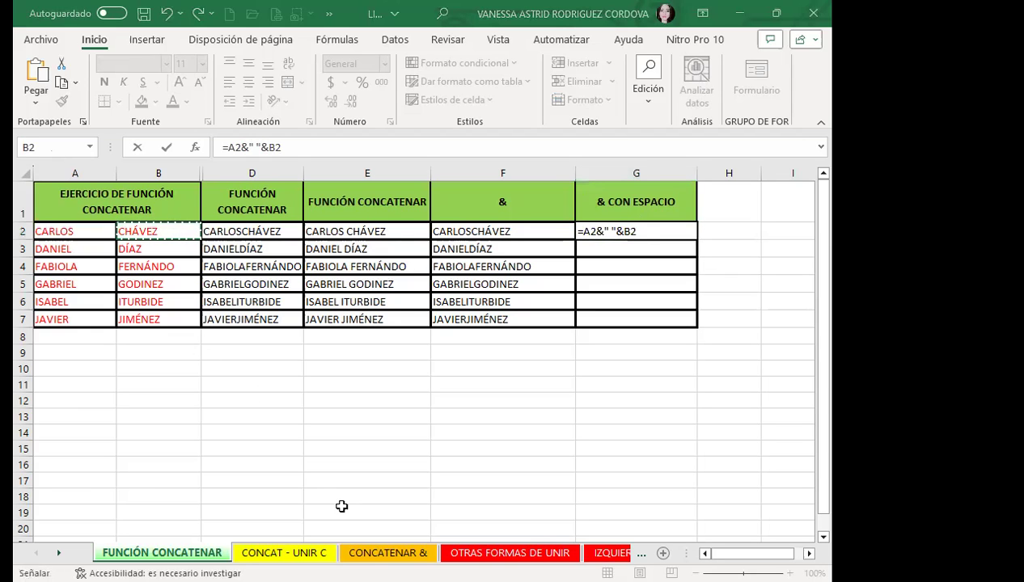
key("Return")
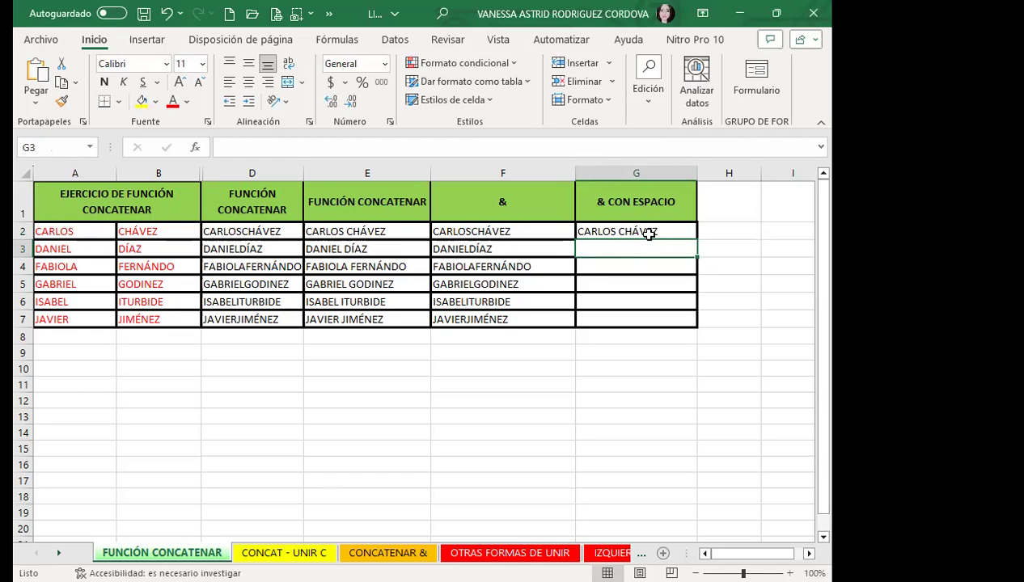
left_click(645, 231)
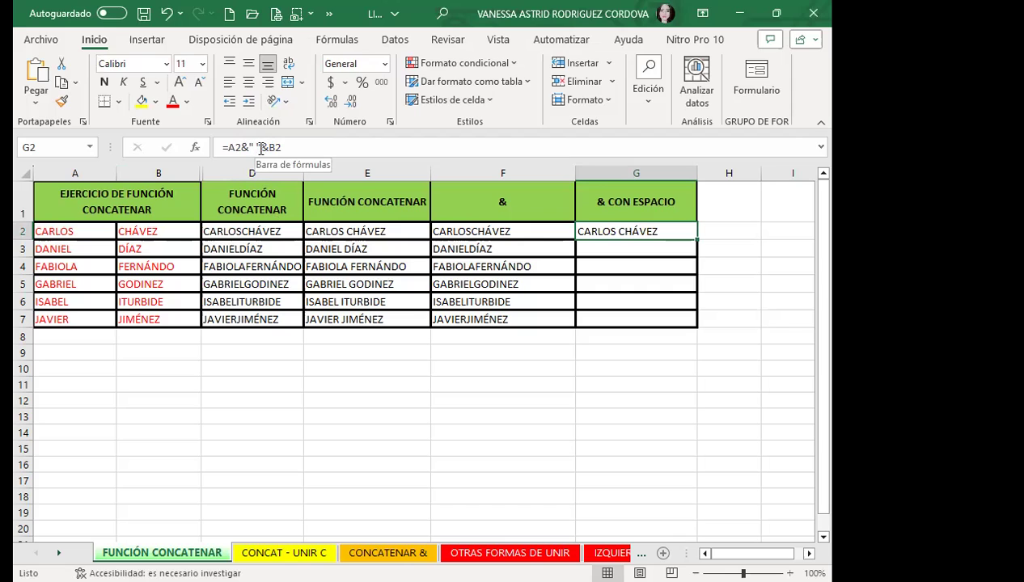
Compare the F2 and G2 formulas, then fill =A2&" "&B2 from G2 down to G7
left_click(483, 232)
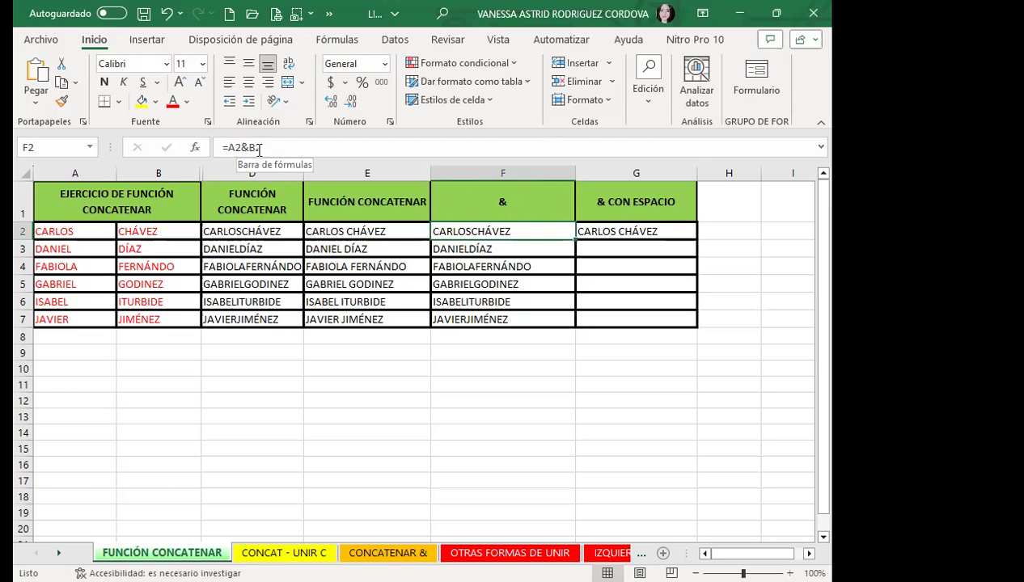
left_click(602, 233)
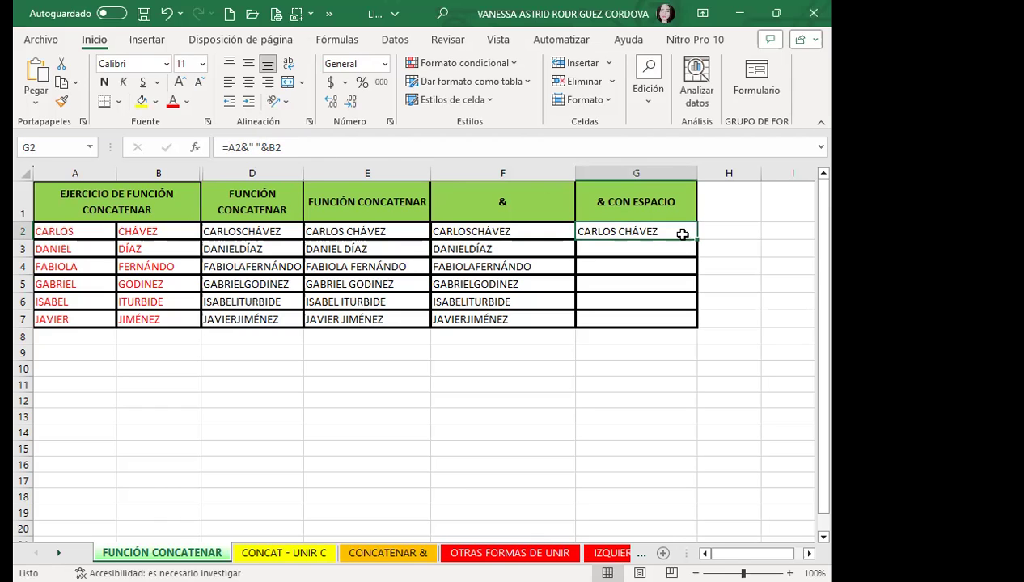
left_click_drag(693, 238, 693, 324)
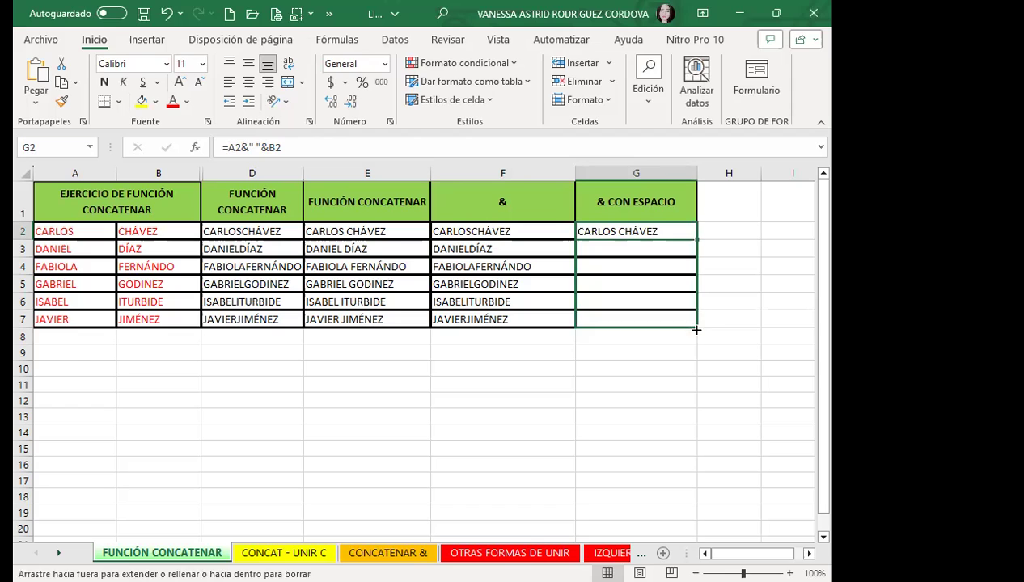
left_click(653, 246)
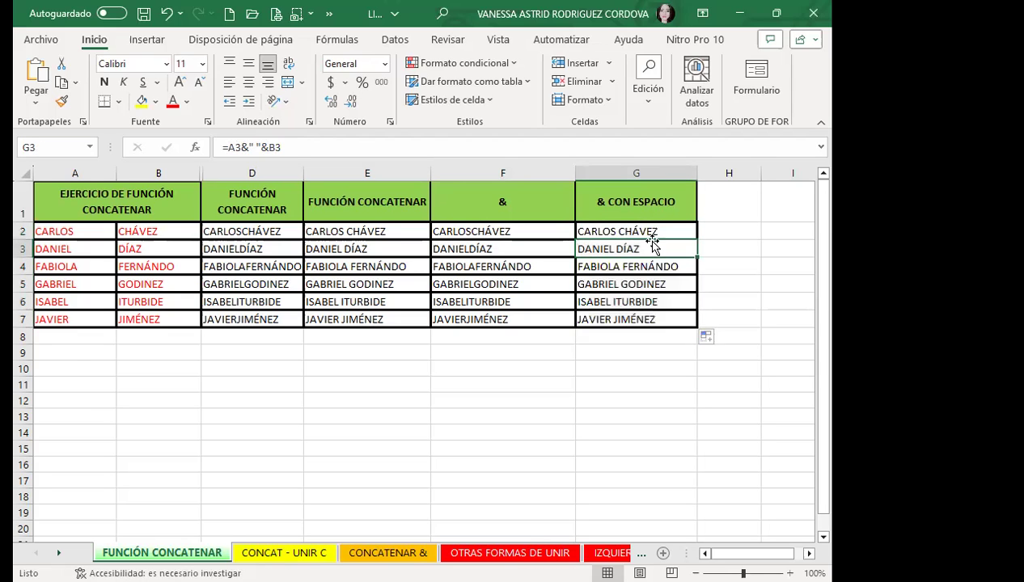
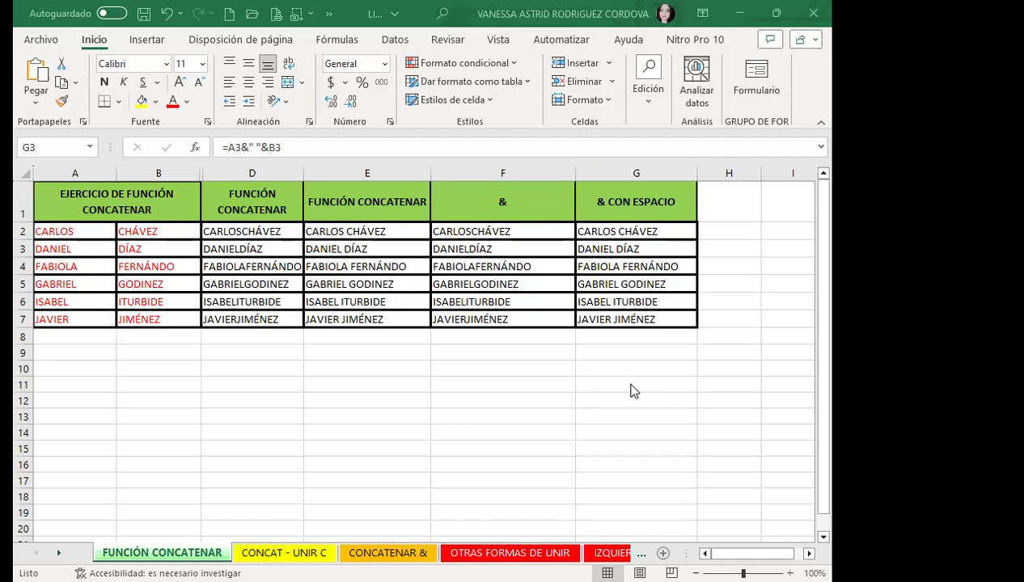
Review the concatenation formulas in D2, E2, F2 and column G, then go to the CONCAT - UNIR C sheet
left_click(623, 231, "shift")
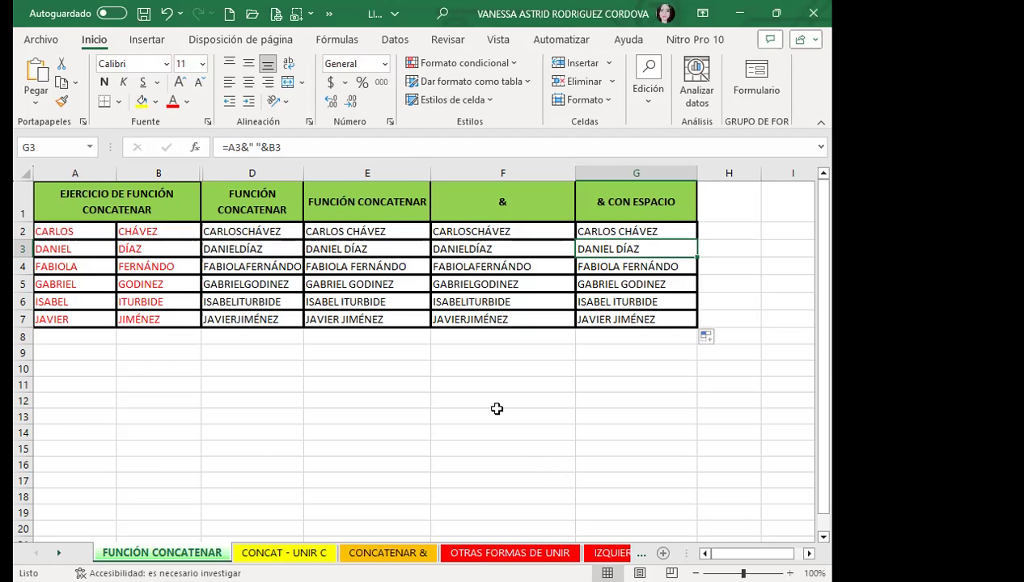
left_click_drag(250, 249, 252, 232)
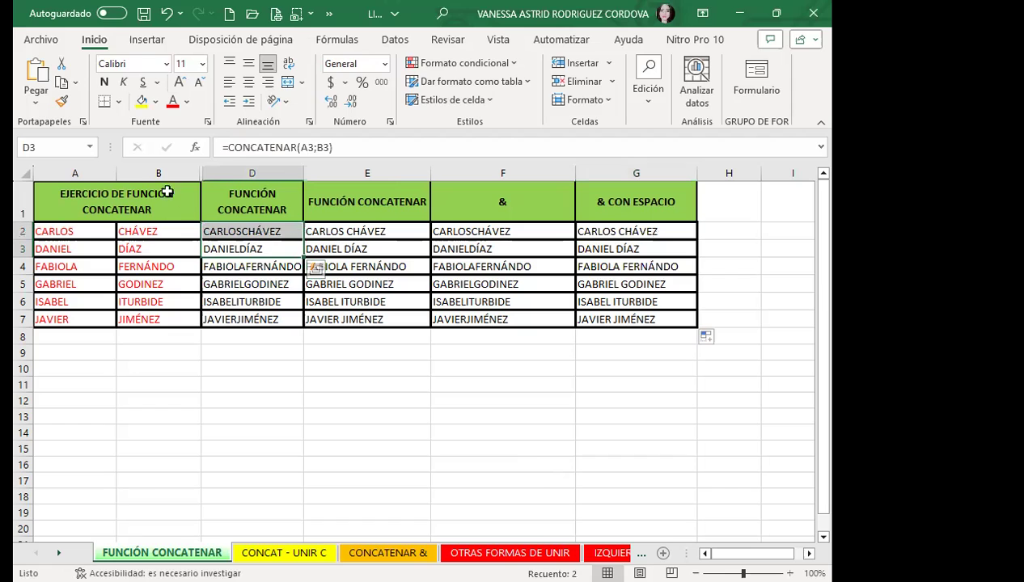
left_click(333, 230)
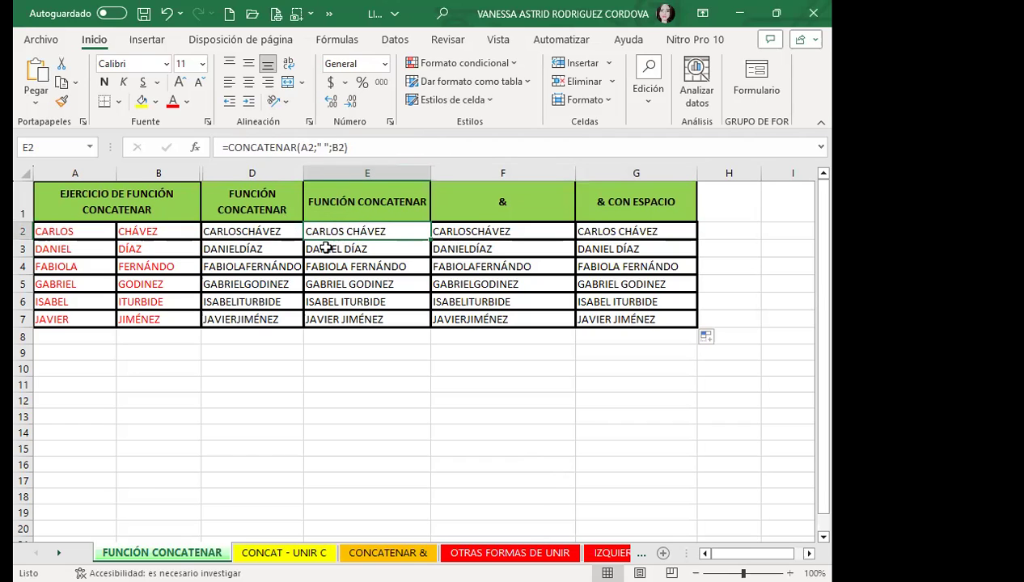
left_click(276, 232)
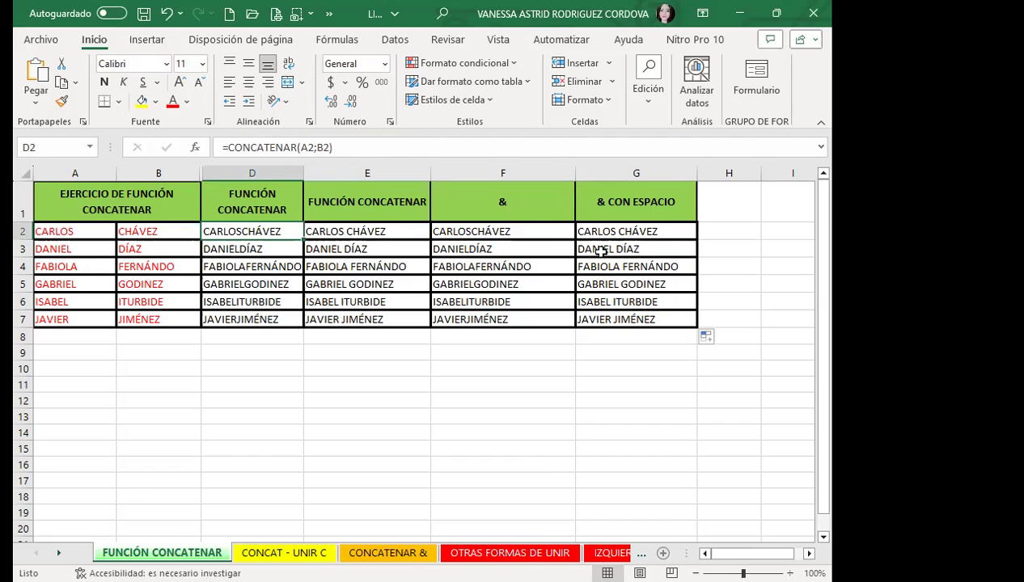
left_click(503, 230)
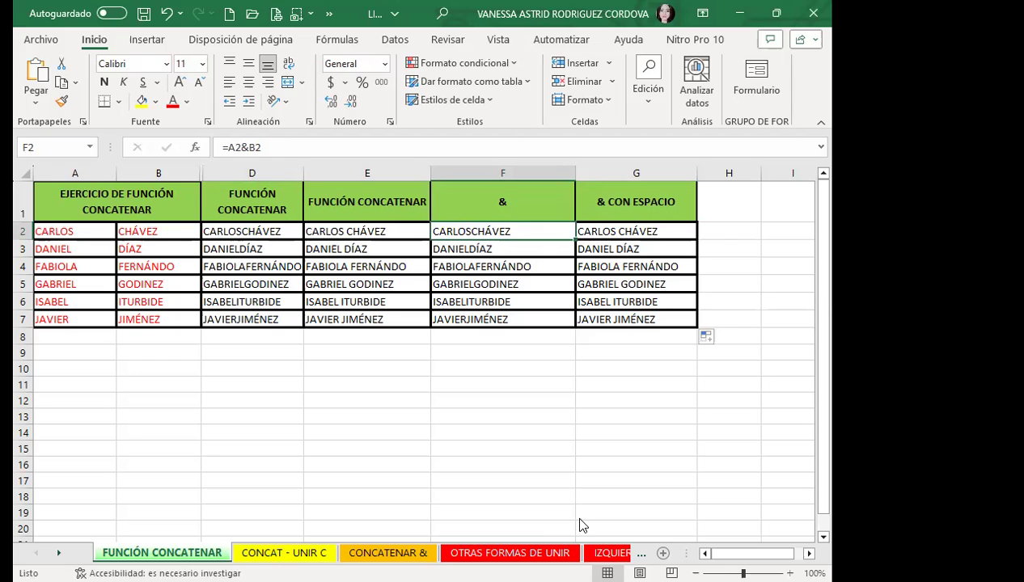
key("ctrl+Page_Down")
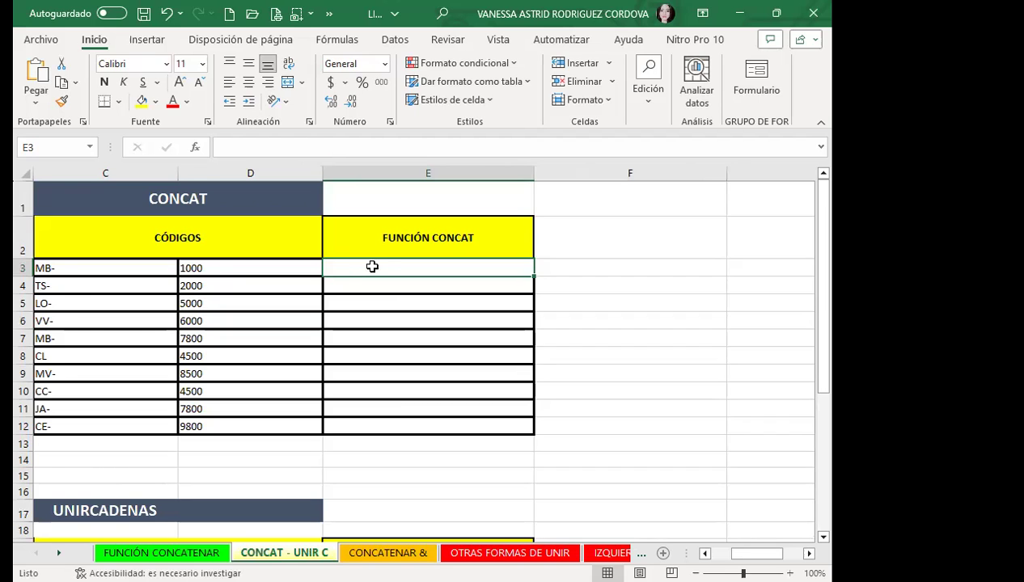
Enter =CONCAT(C3:D3) in E3 so it returns MB-1000
type("=")
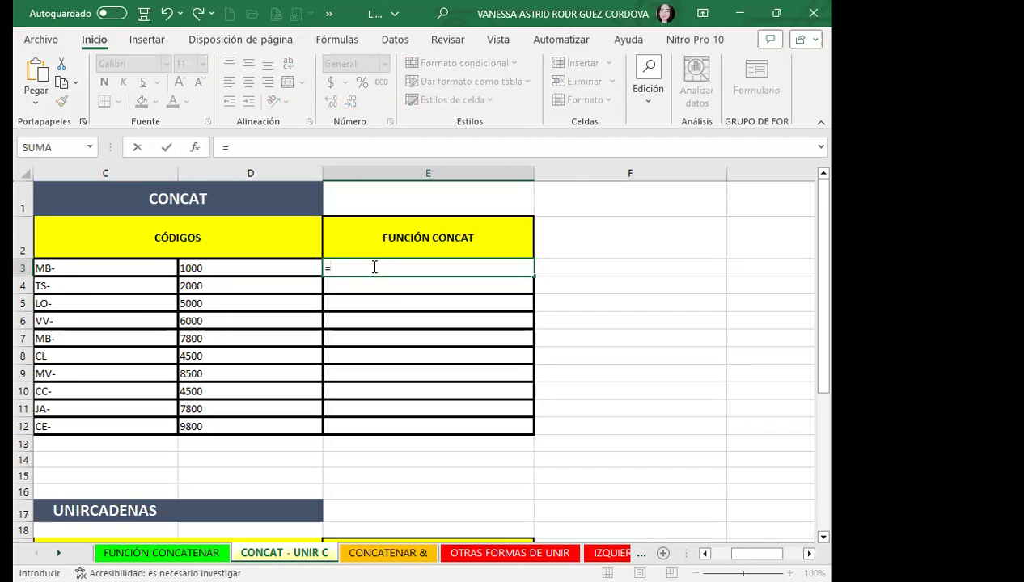
type("CON")
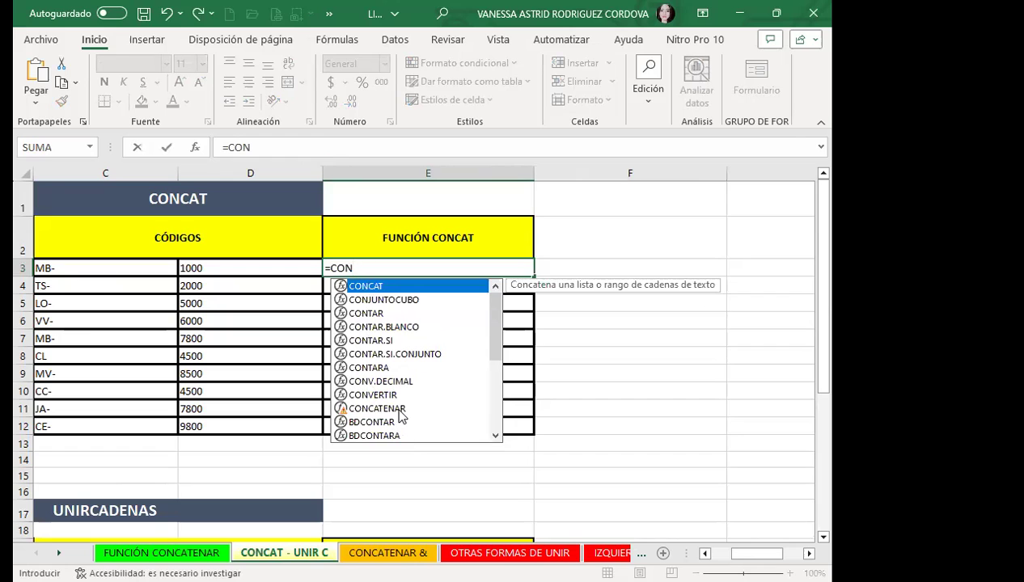
key("Tab")
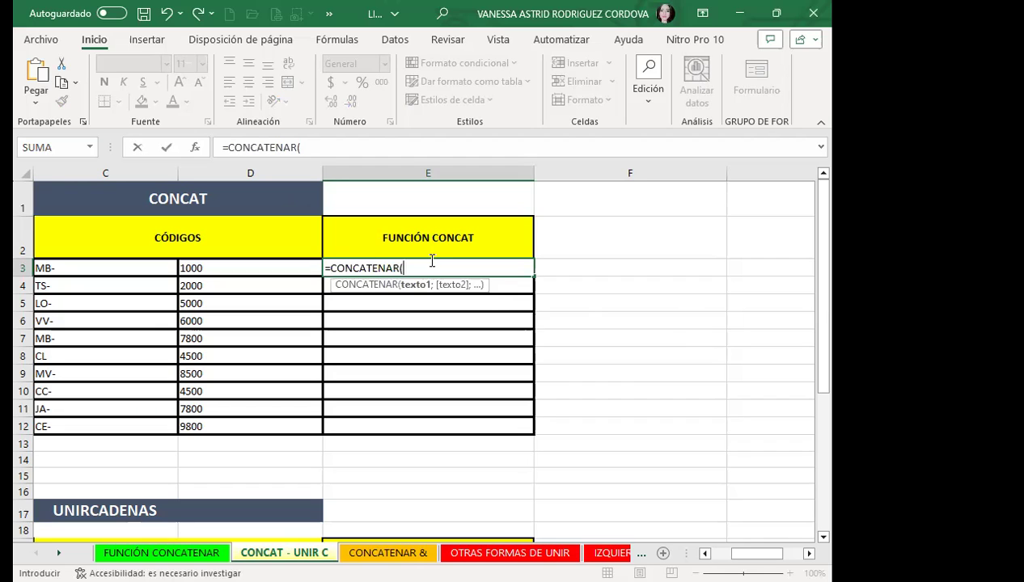
key("BackSpace")
key("BackSpace")
key("BackSpace")
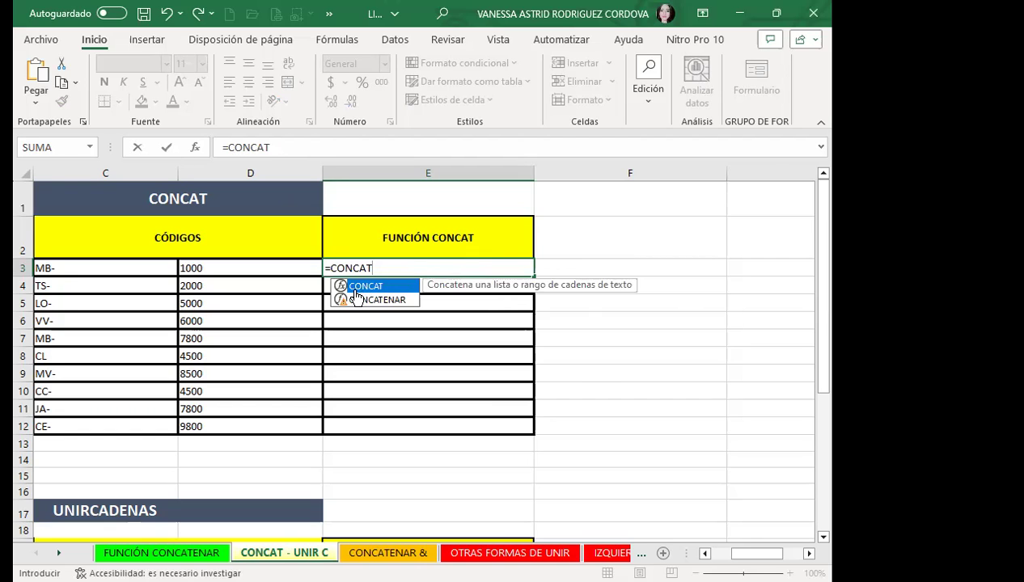
type("(")
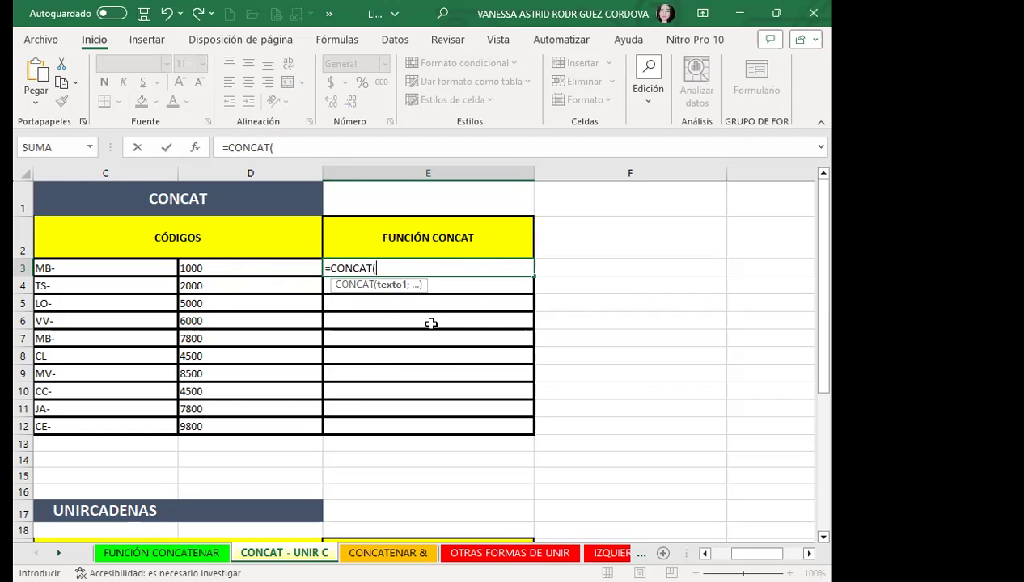
left_click(124, 266)
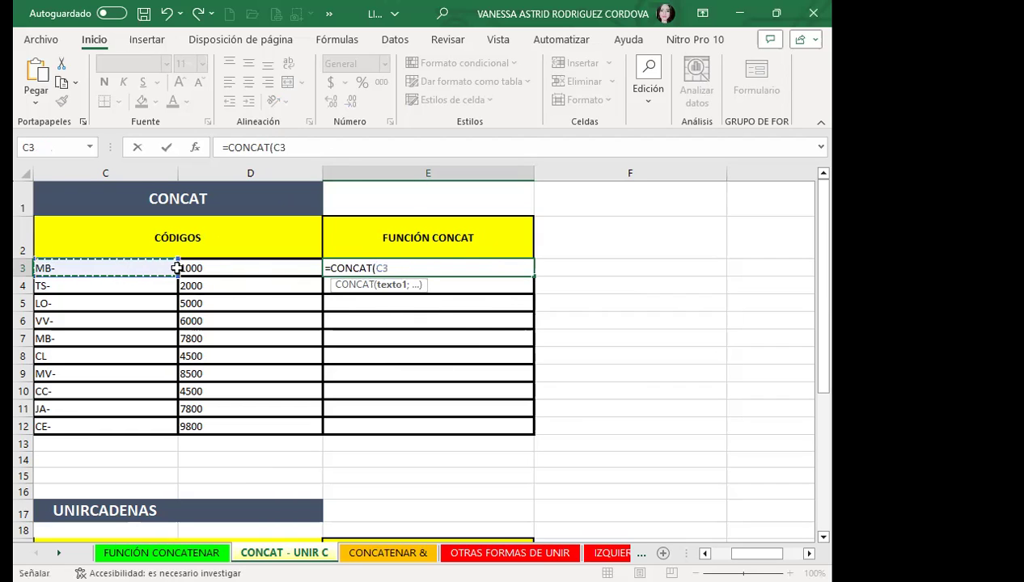
left_click_drag(123, 266, 221, 265)
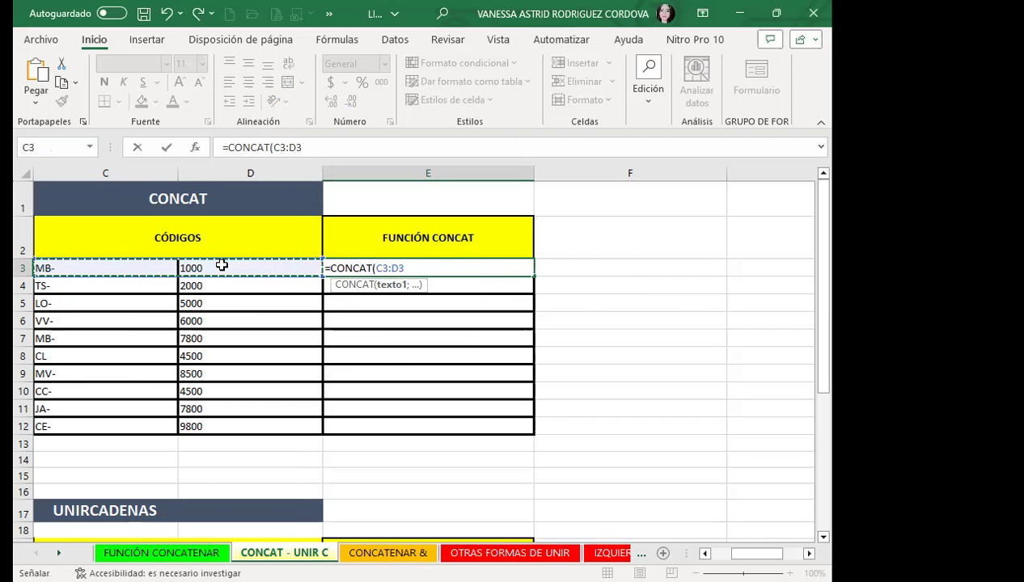
key("Return")
Fill the E3 CONCAT formula down to E12, ending with CE-9800
left_click(402, 268)
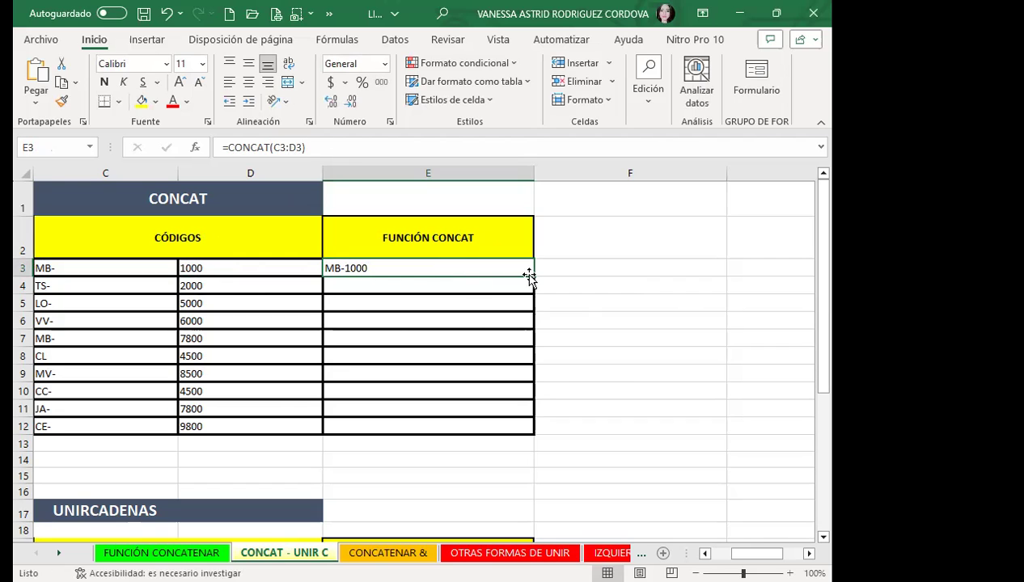
left_click_drag(534, 277, 543, 424)
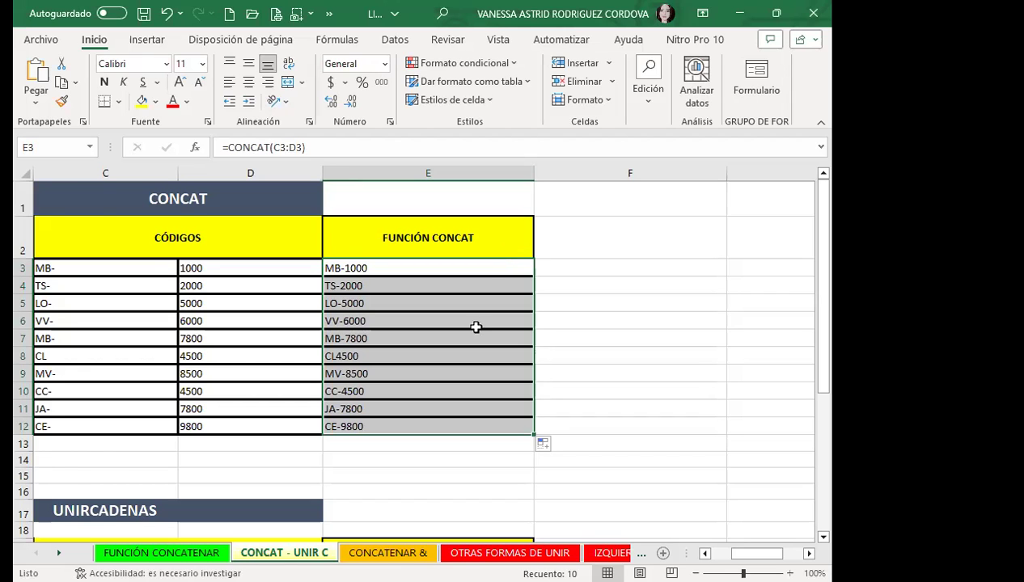
Select E20 in the UNIRCADENAS table and start typing the function name from =UN
scroll(475, 327, "down", 2)
scroll(440, 398, "down", 2)
left_click(453, 343)
left_click(447, 351)
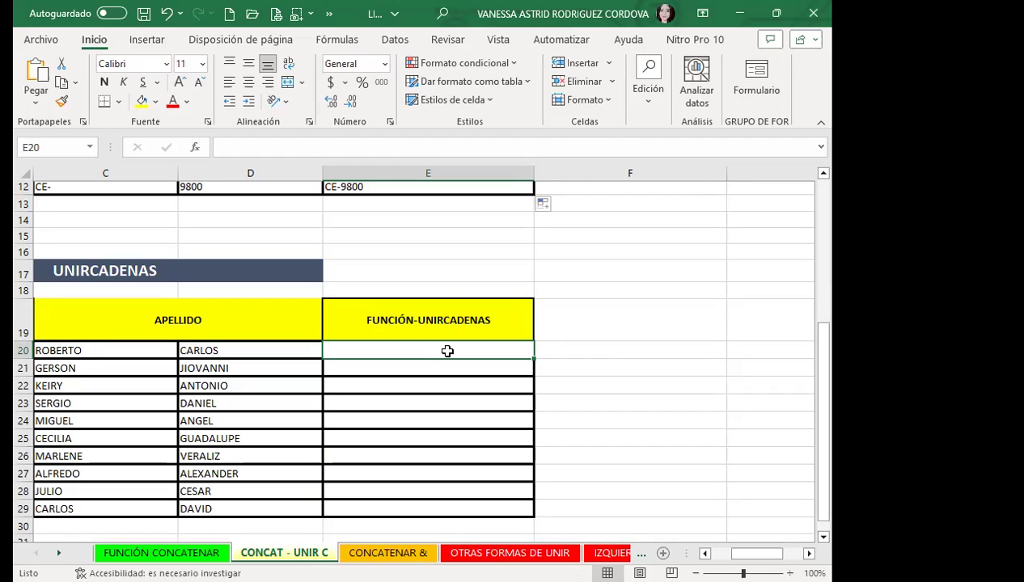
type("=")
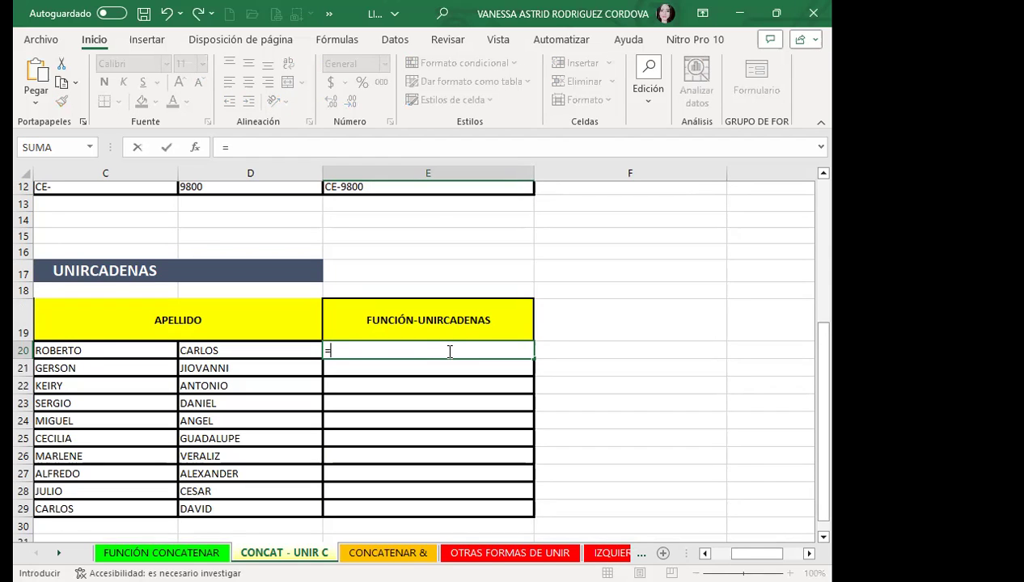
type("UN")
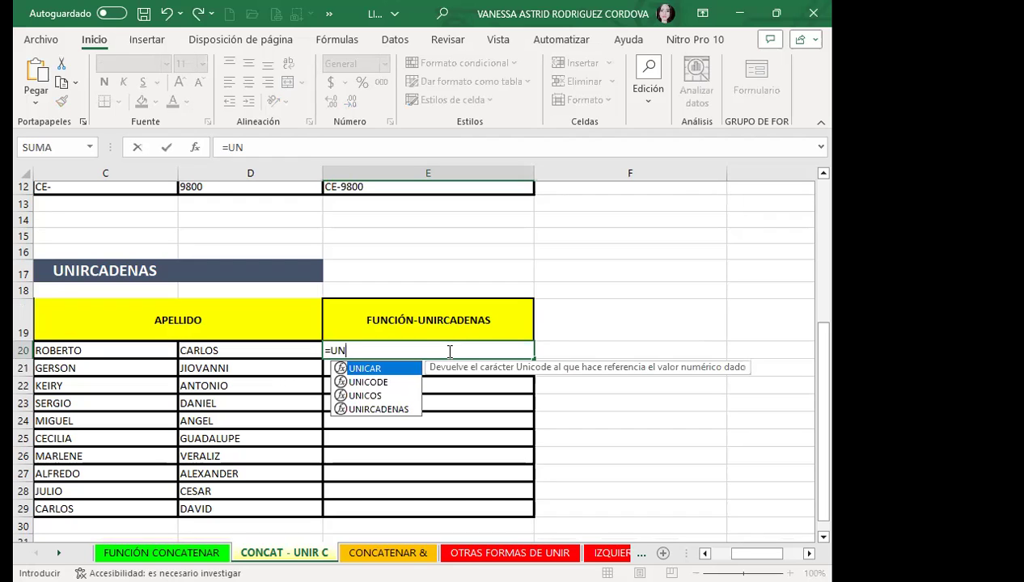
key("Down")
key("Down")
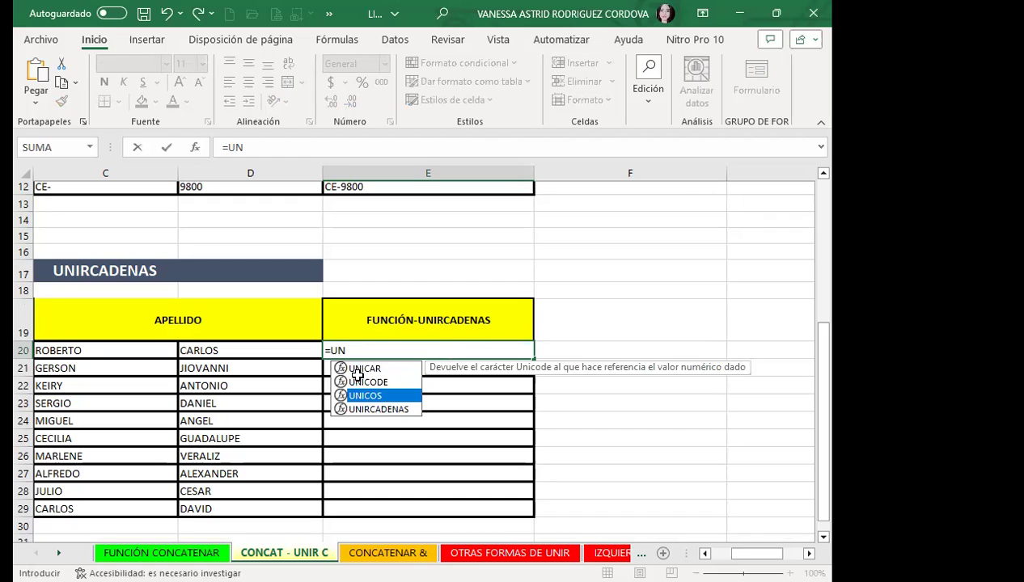
key("Tab")
key("BackSpace")
key("BackSpace")
key("BackSpace")
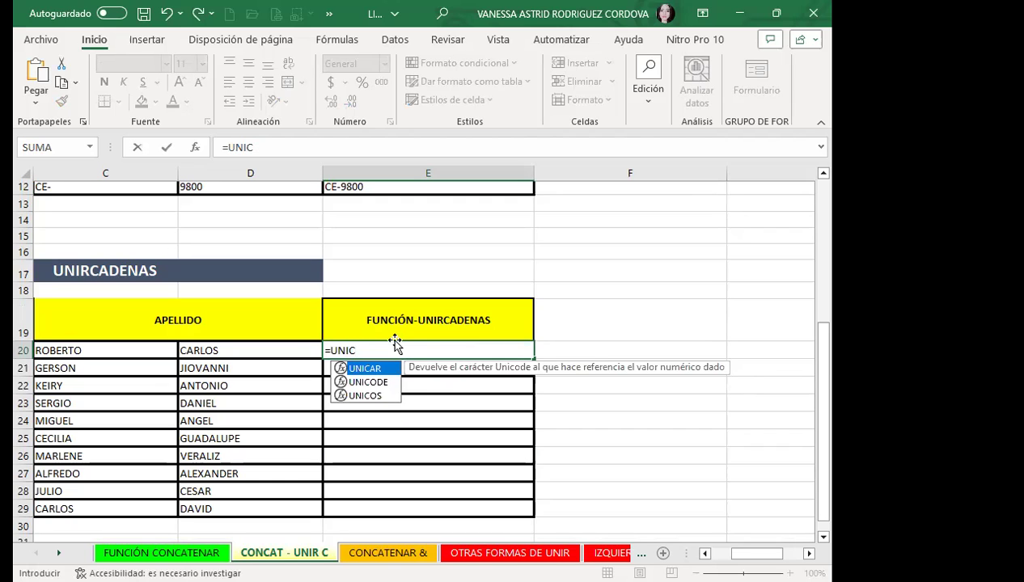
key("BackSpace")
type("R")
key("Return")
Correct E20 so it begins =UNIRCADENAS( from the autocomplete list
double_click(430, 348)
key("BackSpace")
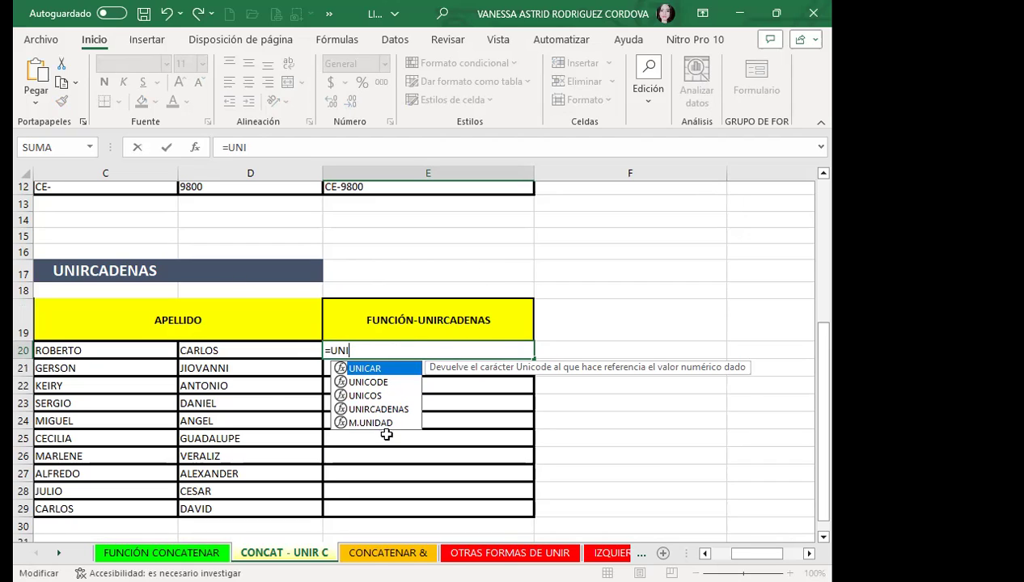
left_click(378, 409)
key("Tab")
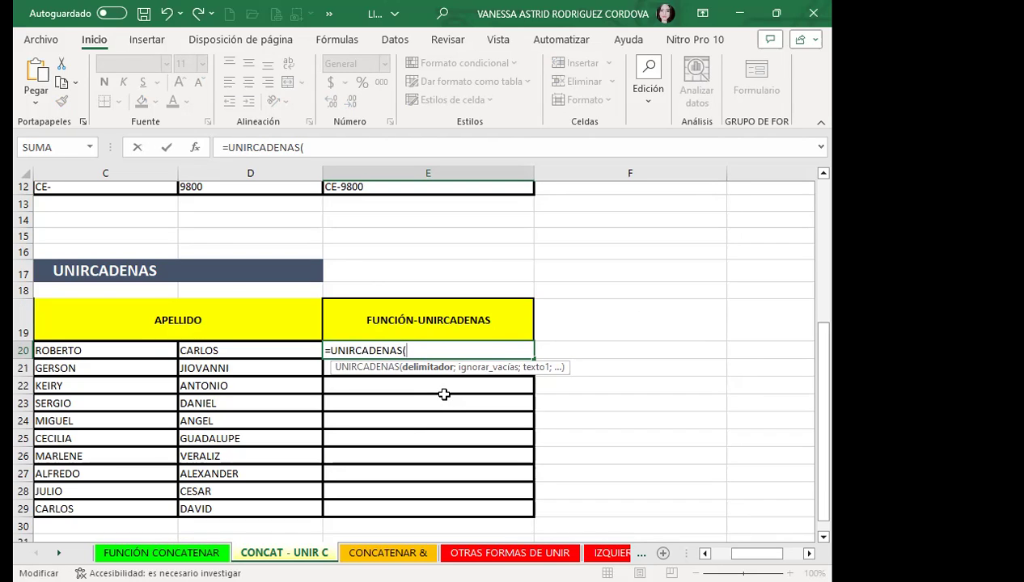
Complete E20 as =UNIRCADENAS(" ";VERDADERO;C20:D20) to join the row's two names
type("\" \"")
type(";")
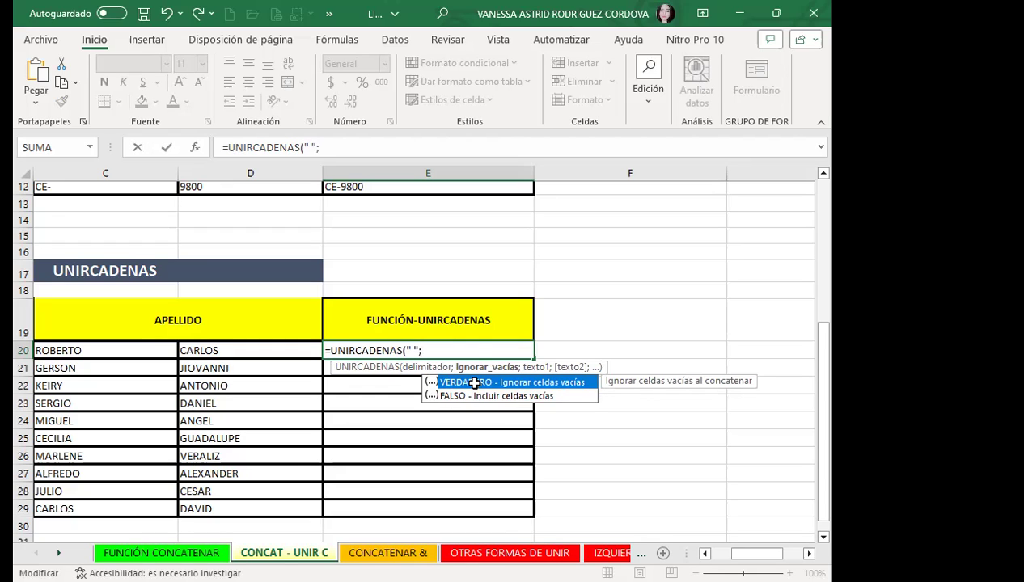
double_click(474, 383)
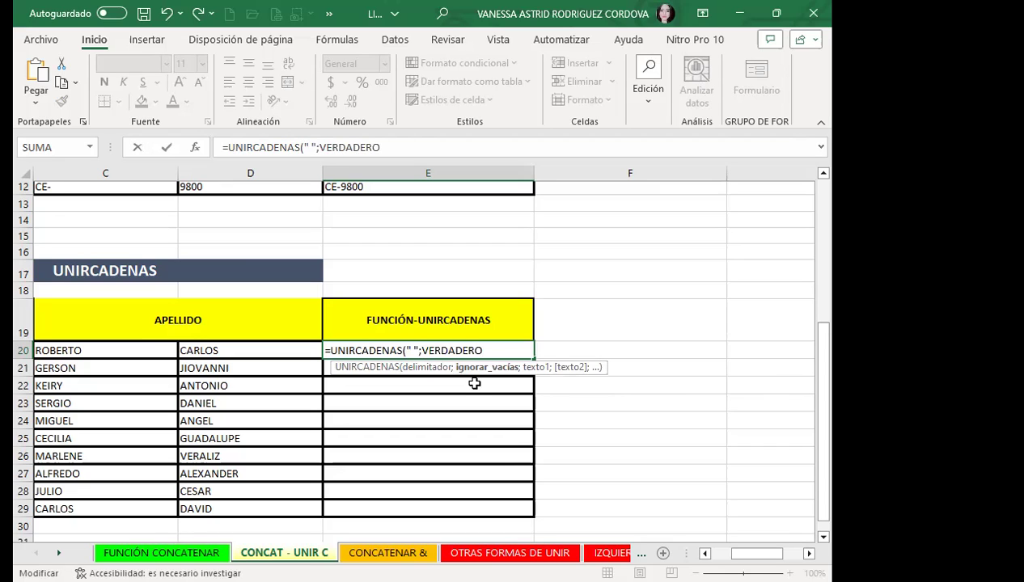
type(";")
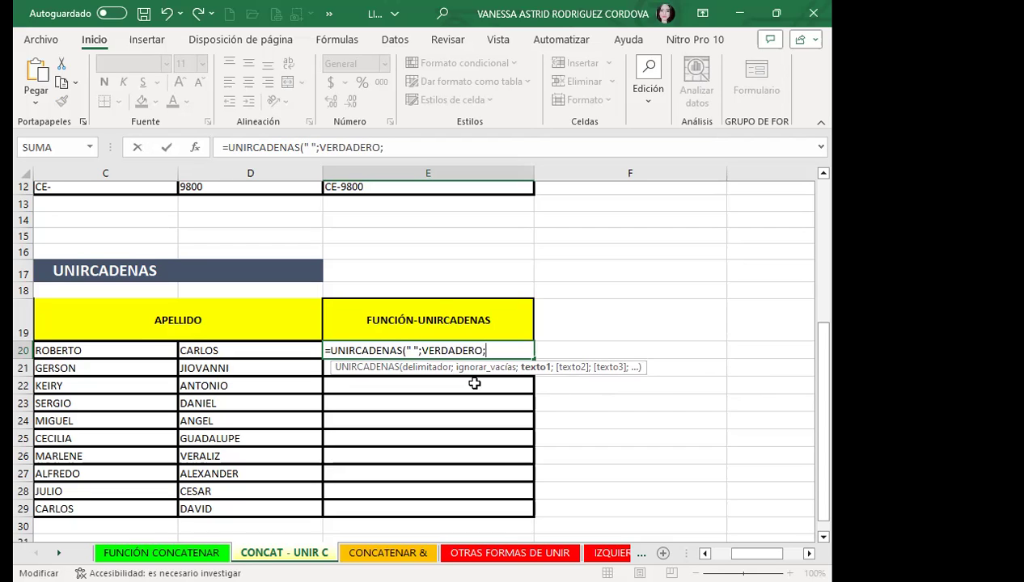
left_click_drag(159, 348, 212, 350)
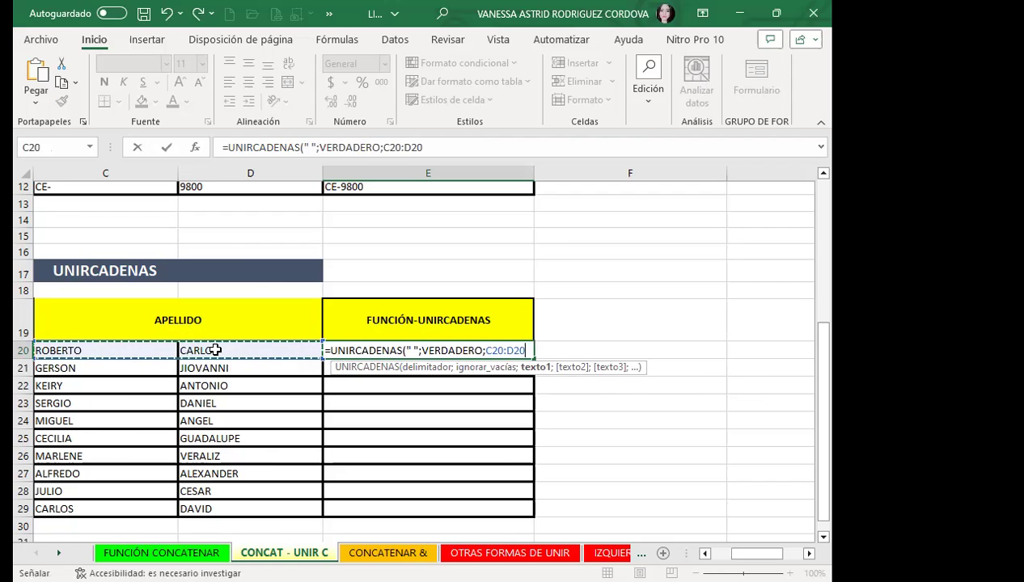
key("Return")
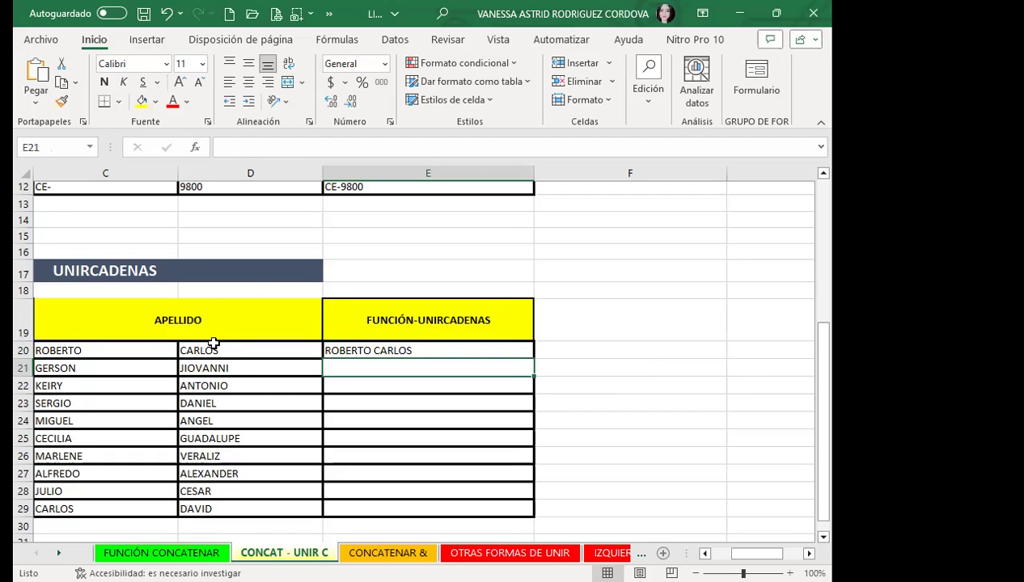
Fill the UNIRCADENAS formula down through E29 and recheck the E20 formula
left_click(489, 351)
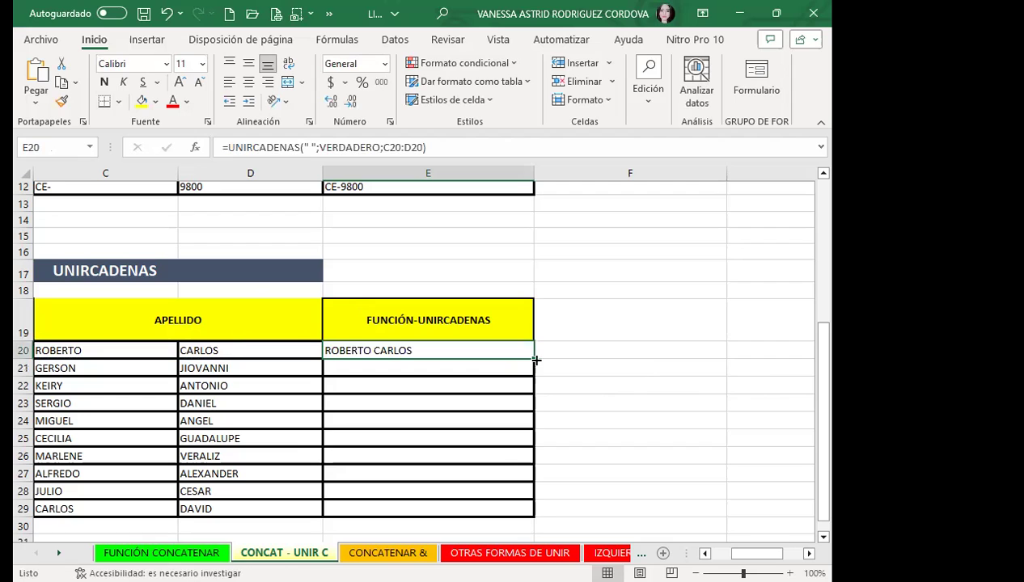
double_click(531, 360)
left_click(380, 351)
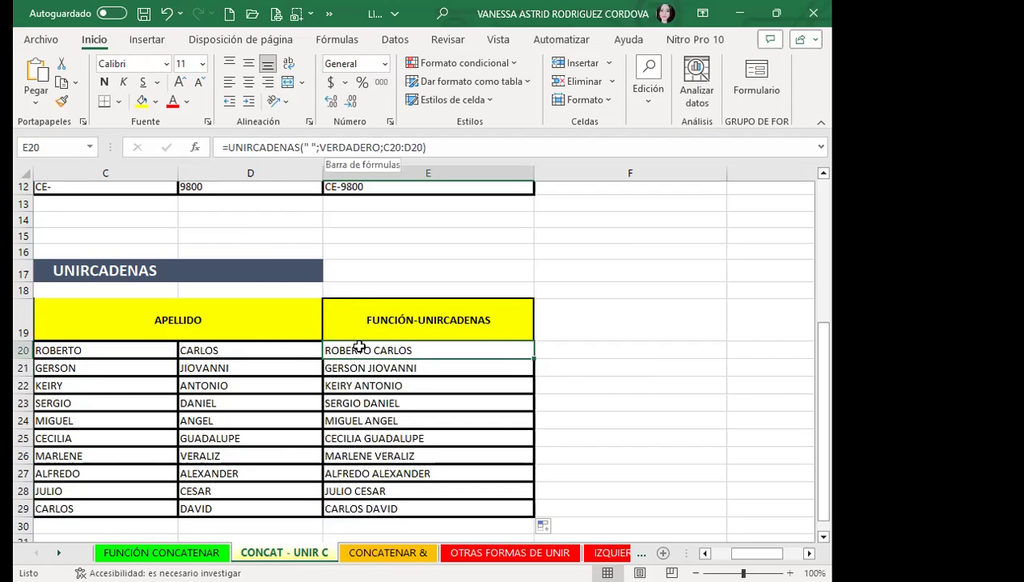
double_click(361, 350)
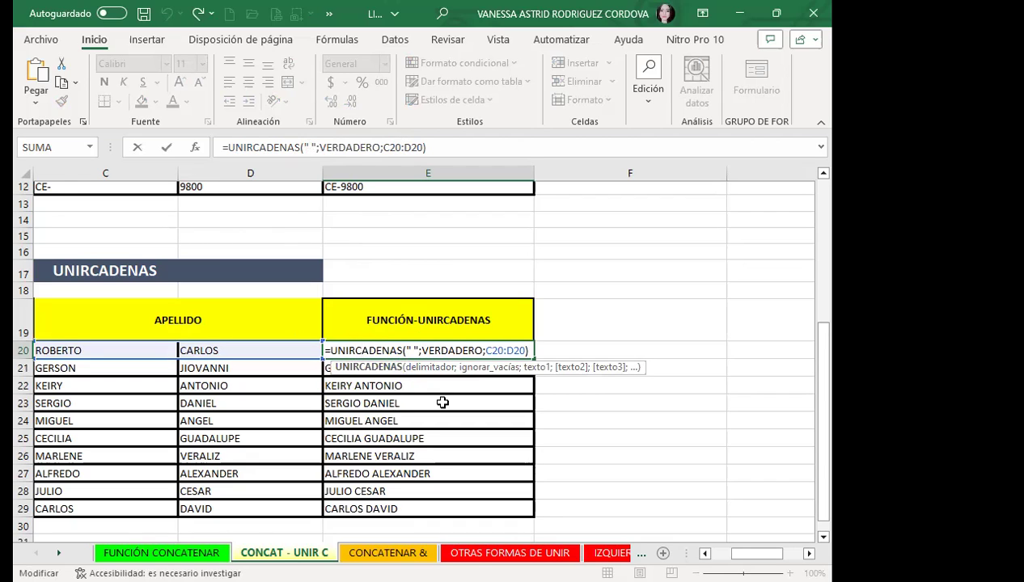
key("Return")
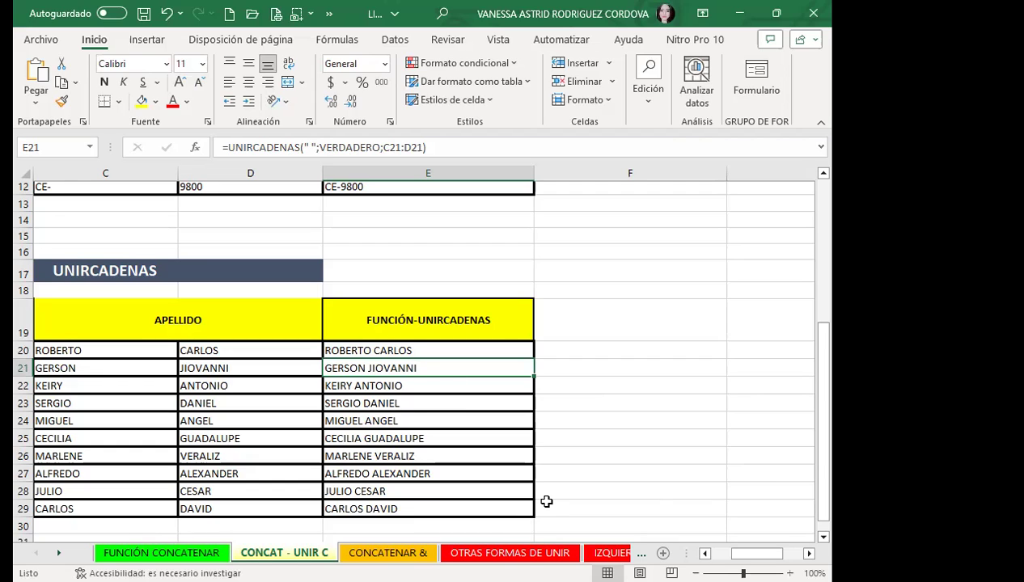
Go to the OTRAS FORMAS DE UNIR sheet and select C3 in the NOMBRES column
left_click(388, 553)
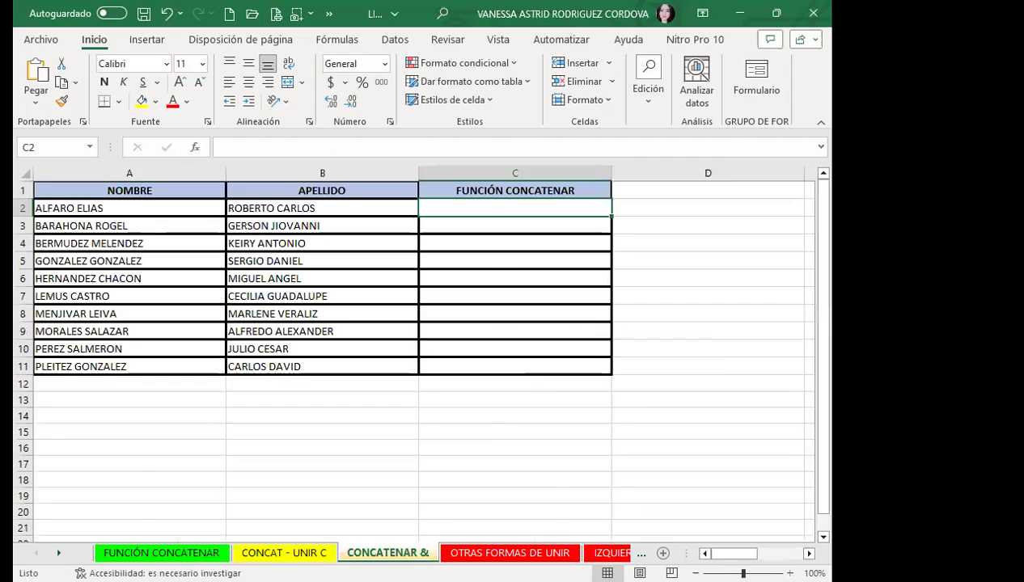
left_click(469, 555)
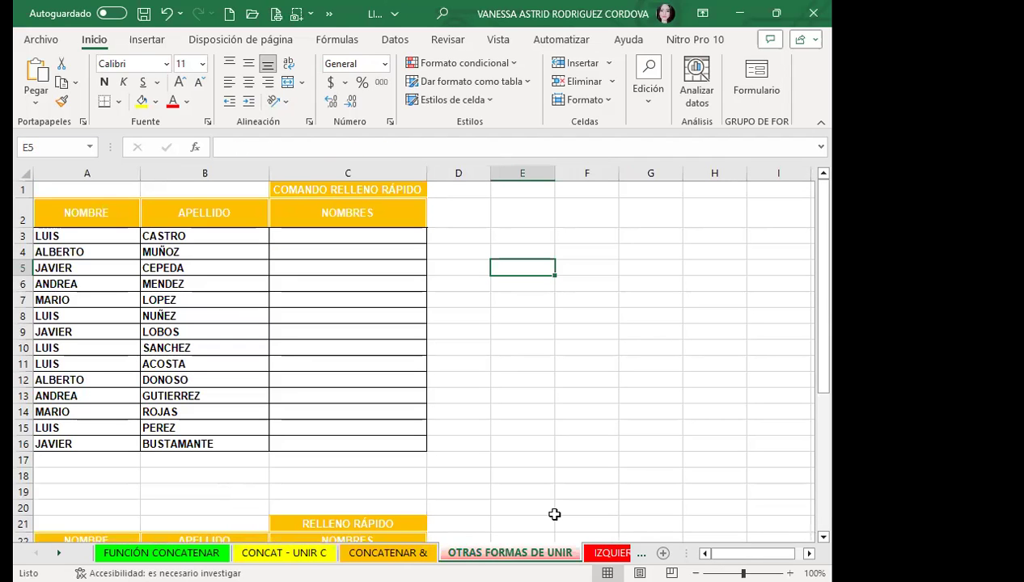
left_click(297, 235)
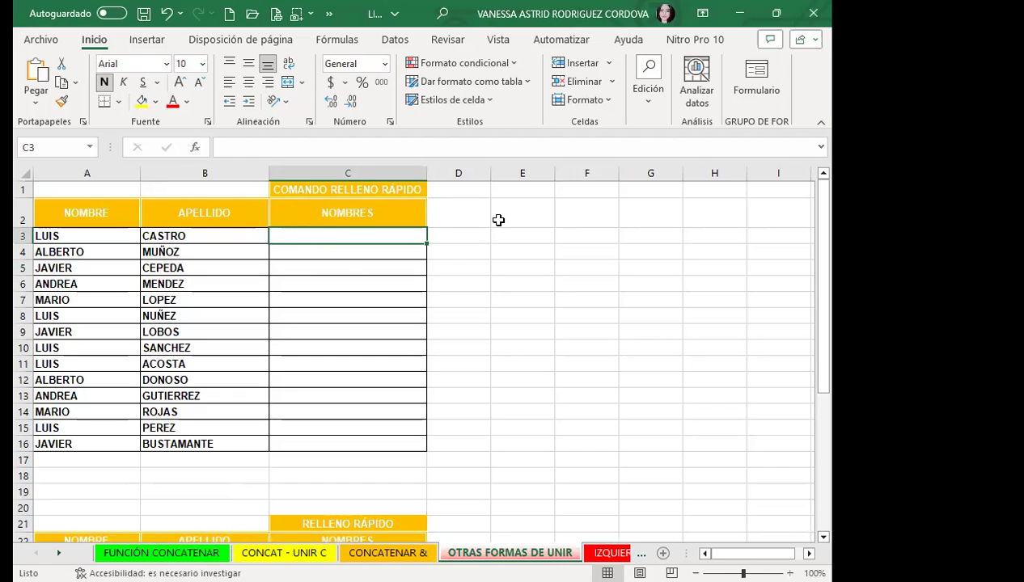
Type a full-name example in C3, then Flash Fill C3:C16 with the combined names
left_click(391, 40)
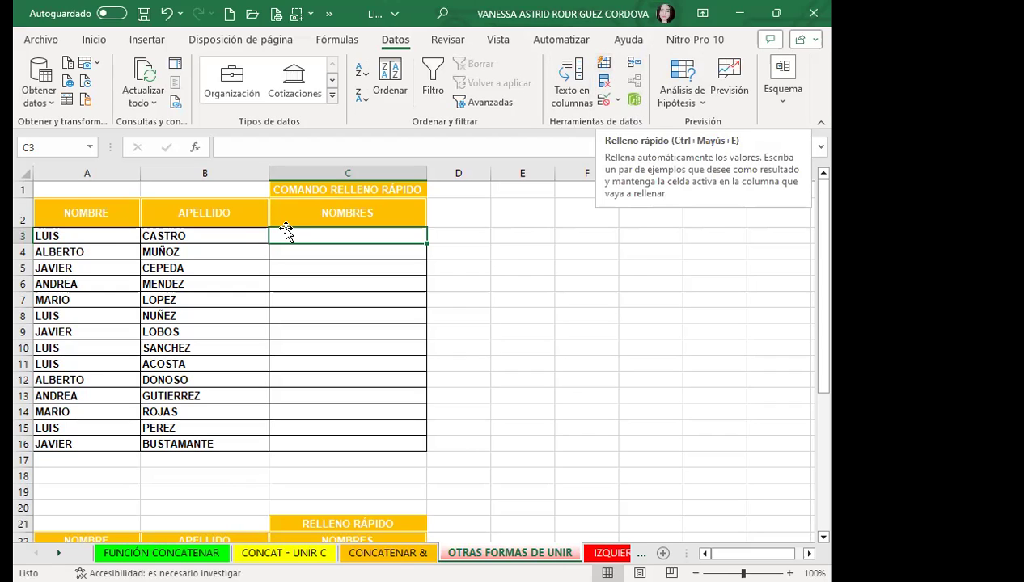
type("LUIS CASTRO")
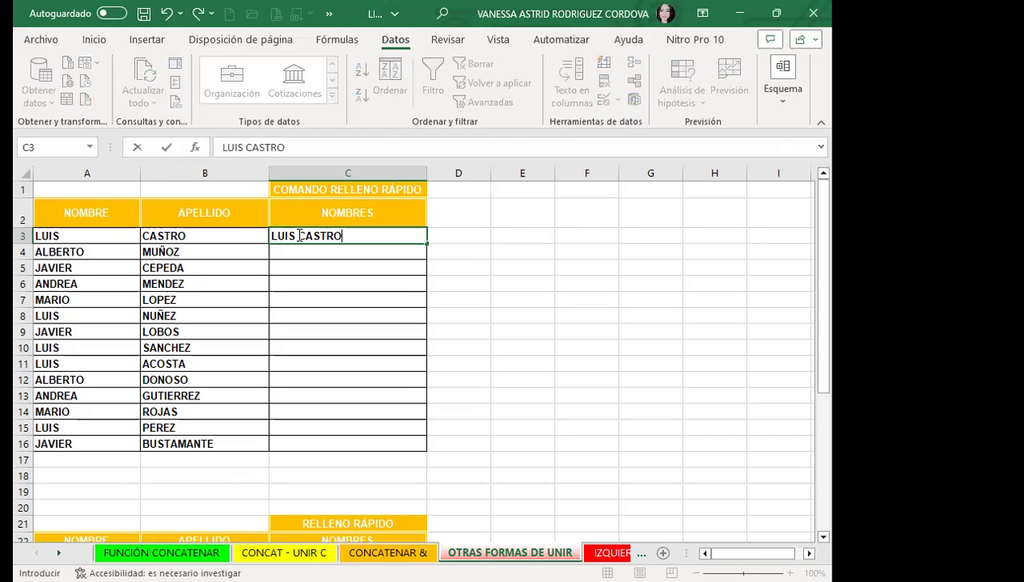
key("Return")
left_click_drag(335, 236, 340, 446)
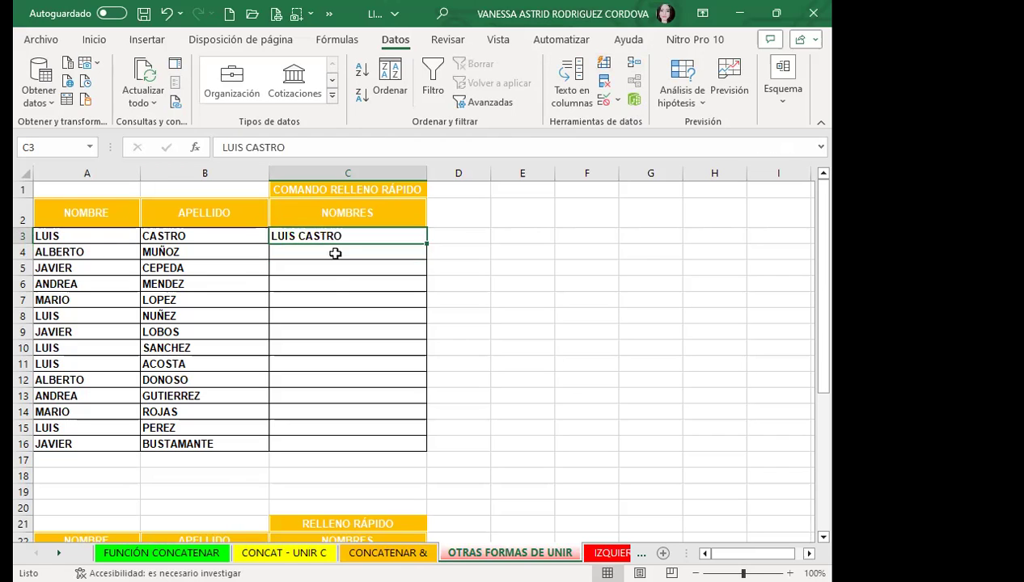
left_click(602, 63)
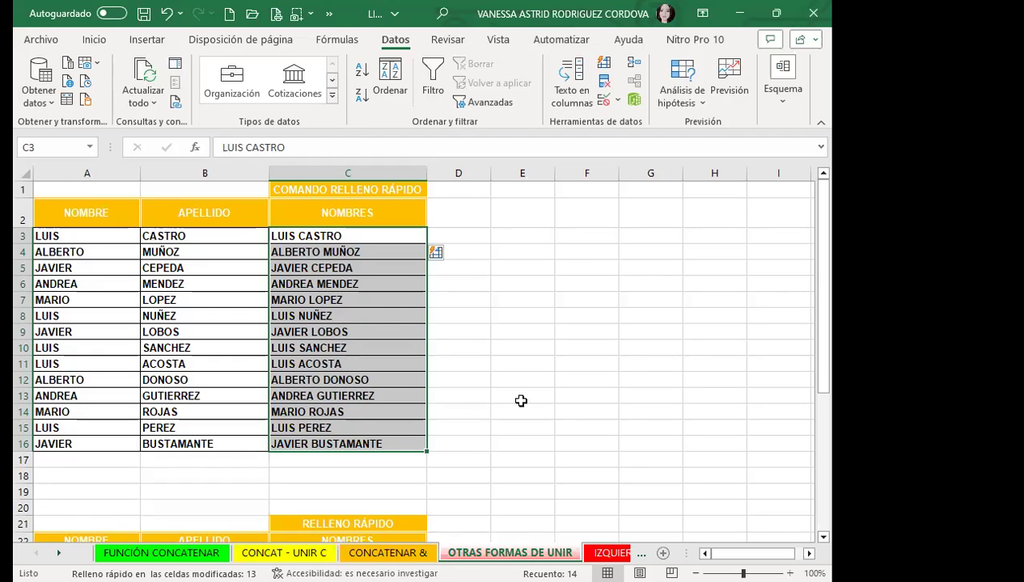
scroll(522, 399, "down", 1)
scroll(522, 399, "down", 2)
scroll(519, 401, "down", 2)
scroll(520, 401, "down", 1)
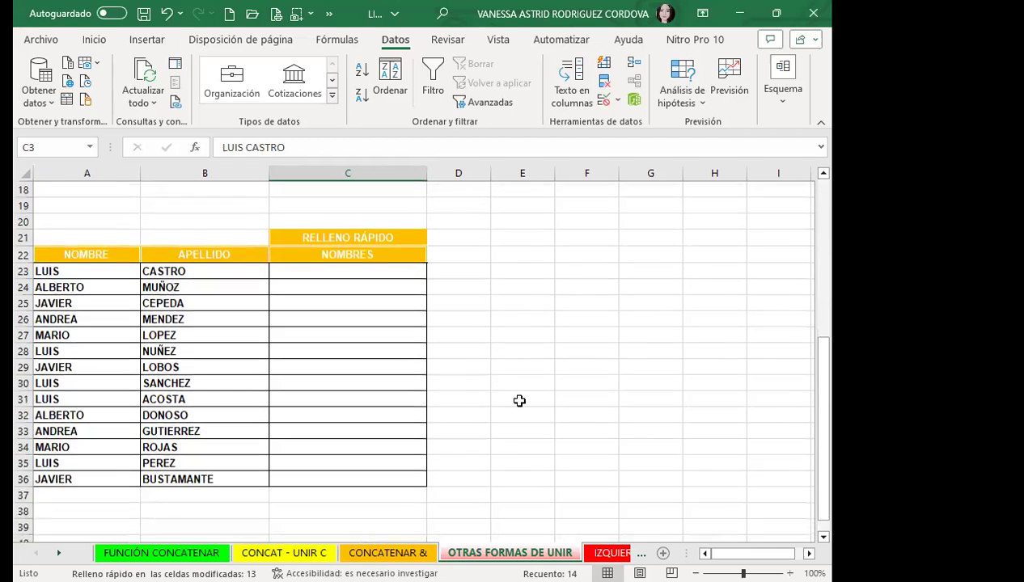
Type full-name examples in C23 and C24 and accept the Flash Fill preview for C25:C36
left_click(353, 267)
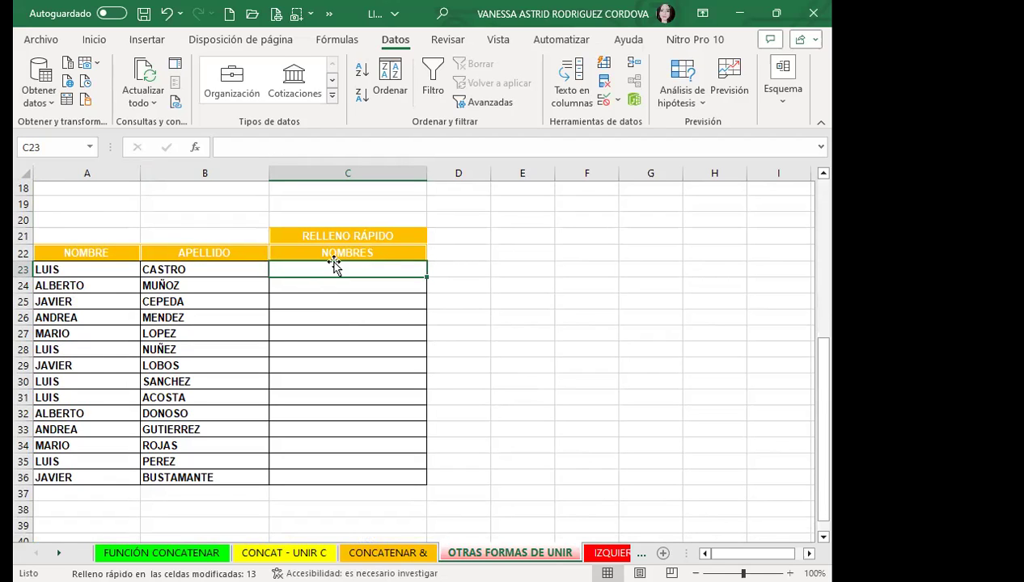
left_click_drag(334, 272, 325, 469)
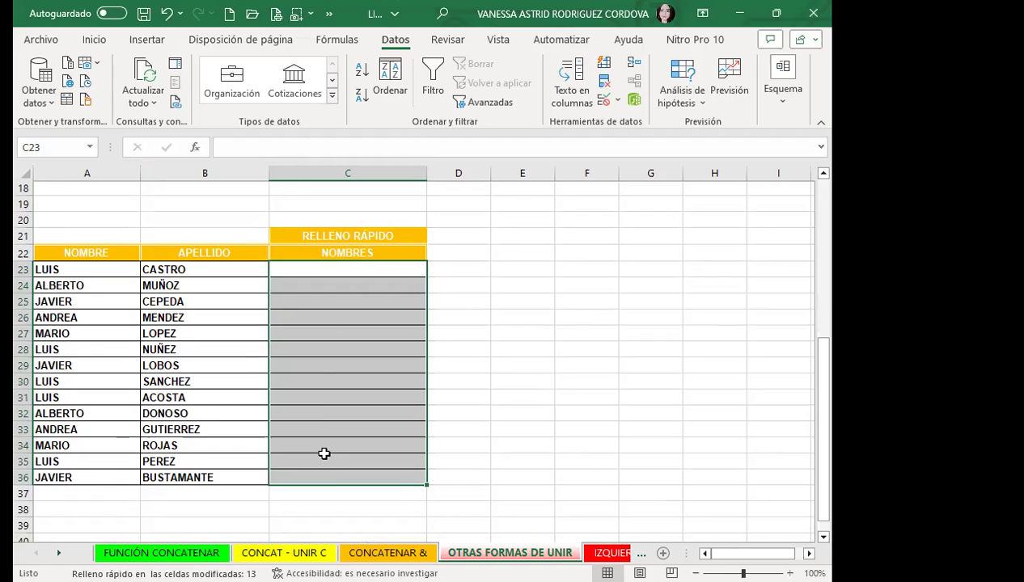
left_click(286, 269)
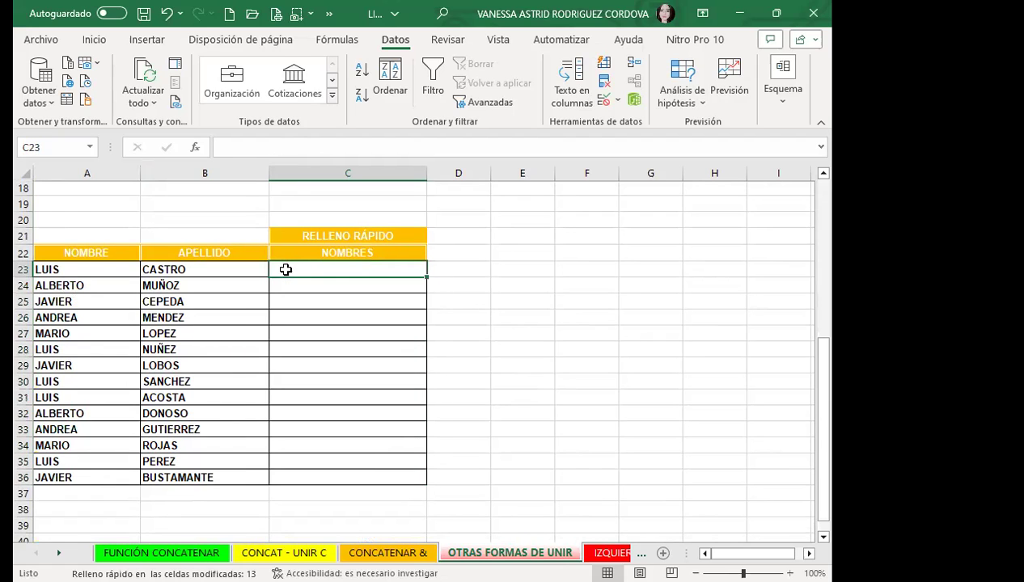
type("LUIS CASTRO")
key("Return")
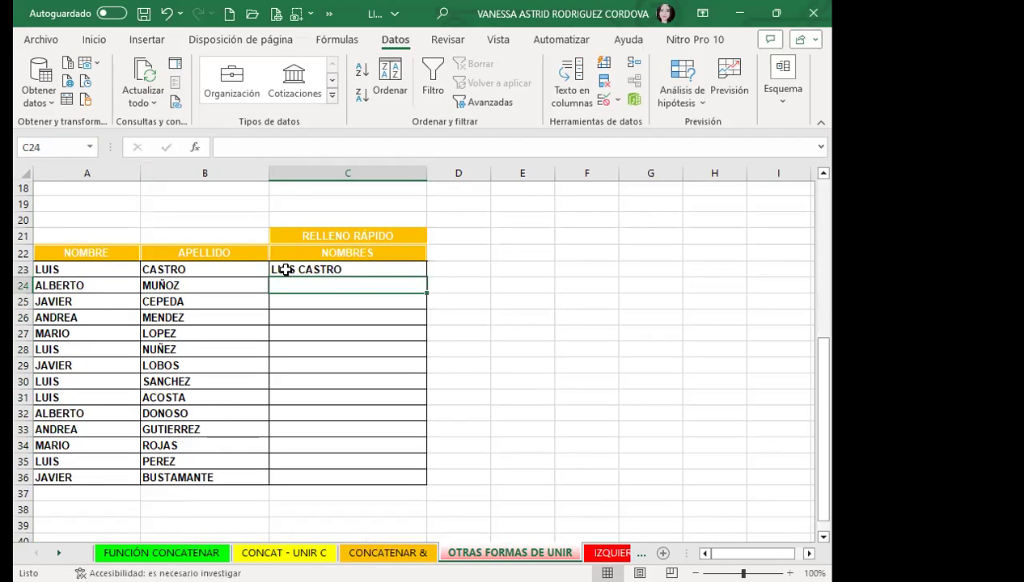
type("ALBERTO MUÑOZ")
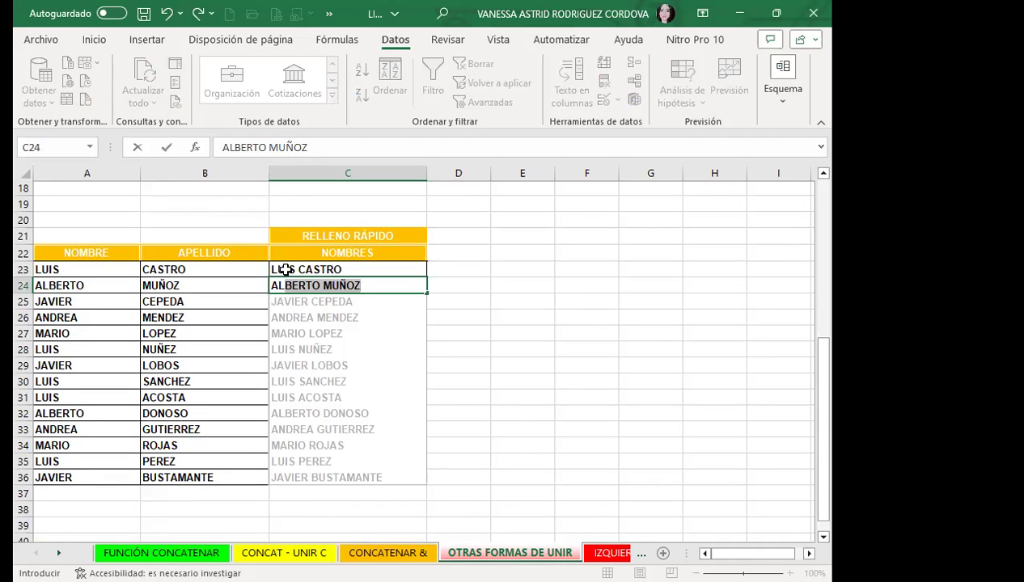
key("Return")
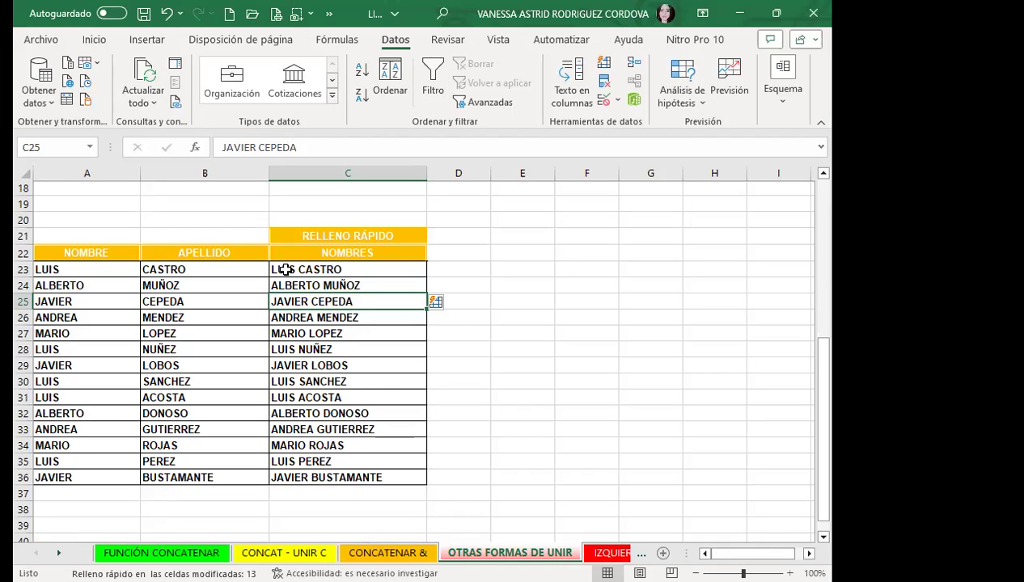
Open Excel Options through the Quick Access Toolbar's Más comandos and show the Avanzadas page
left_click(328, 14)
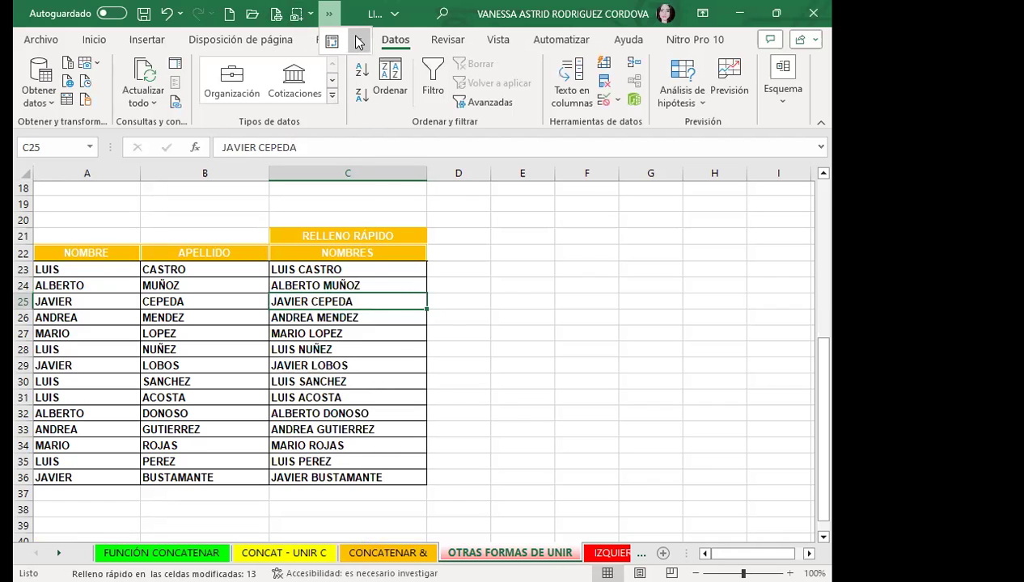
left_click(358, 42)
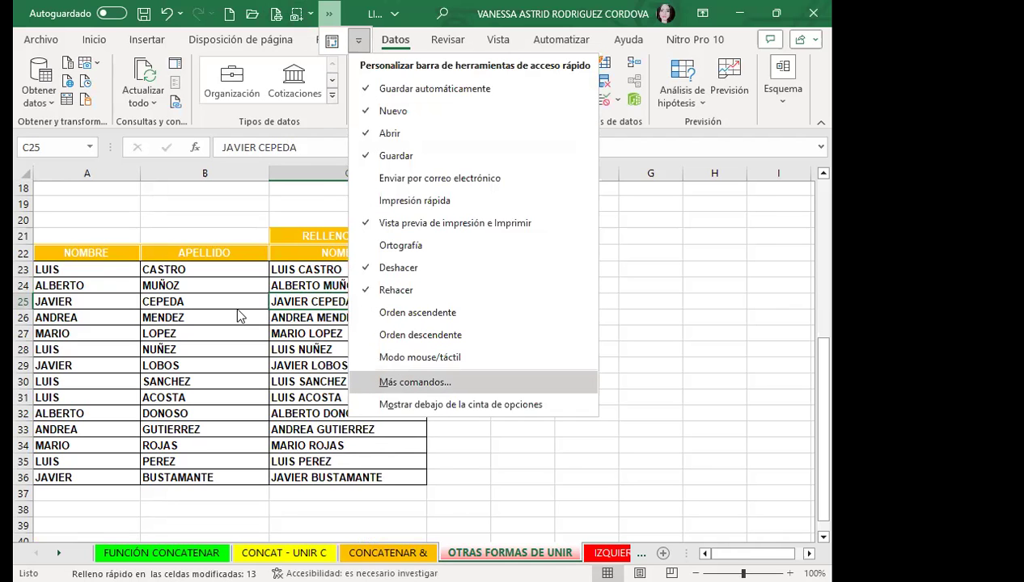
key("Return")
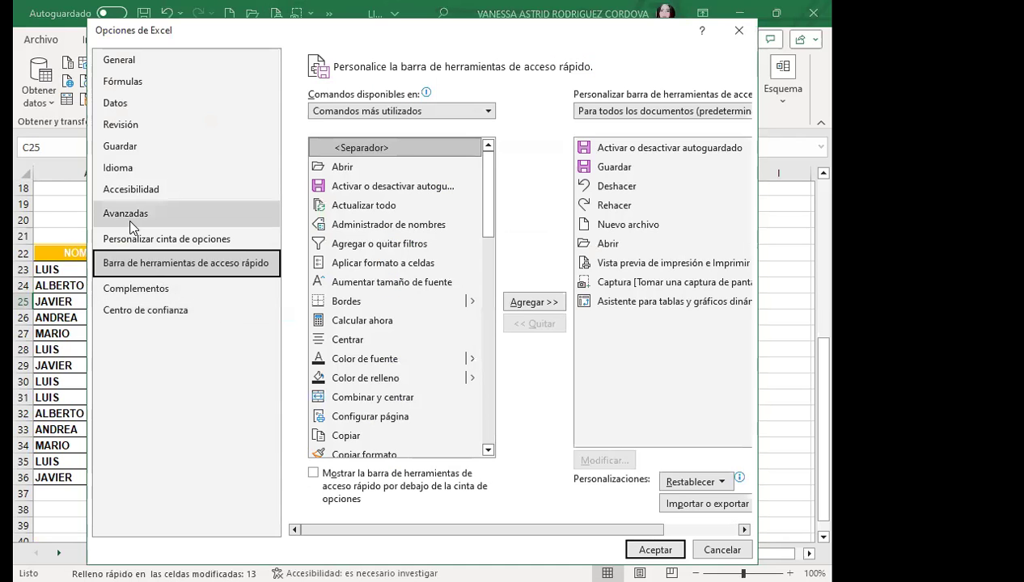
left_click(134, 213)
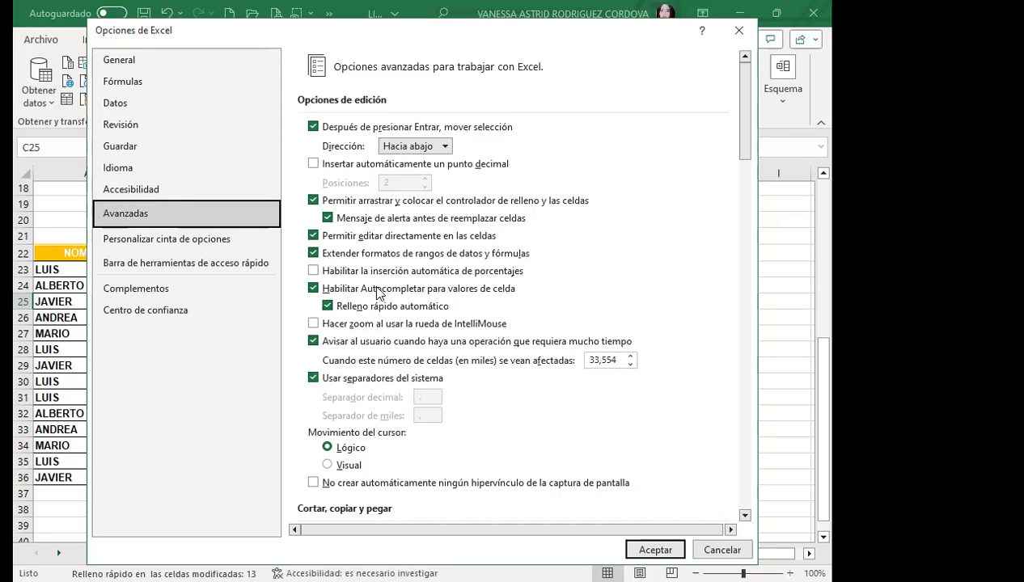
Scroll through the Avanzadas settings, then close Excel Options without changing anything
scroll(492, 344, "down", 2)
scroll(517, 363, "down", 8)
scroll(518, 363, "down", 4)
scroll(517, 363, "down", 8)
scroll(517, 363, "down", 5)
scroll(518, 363, "down", 9)
scroll(518, 363, "down", 3)
scroll(517, 363, "up", 7)
scroll(514, 340, "up", 10)
scroll(507, 252, "up", 11)
scroll(496, 293, "up", 7)
scroll(495, 293, "up", 5)
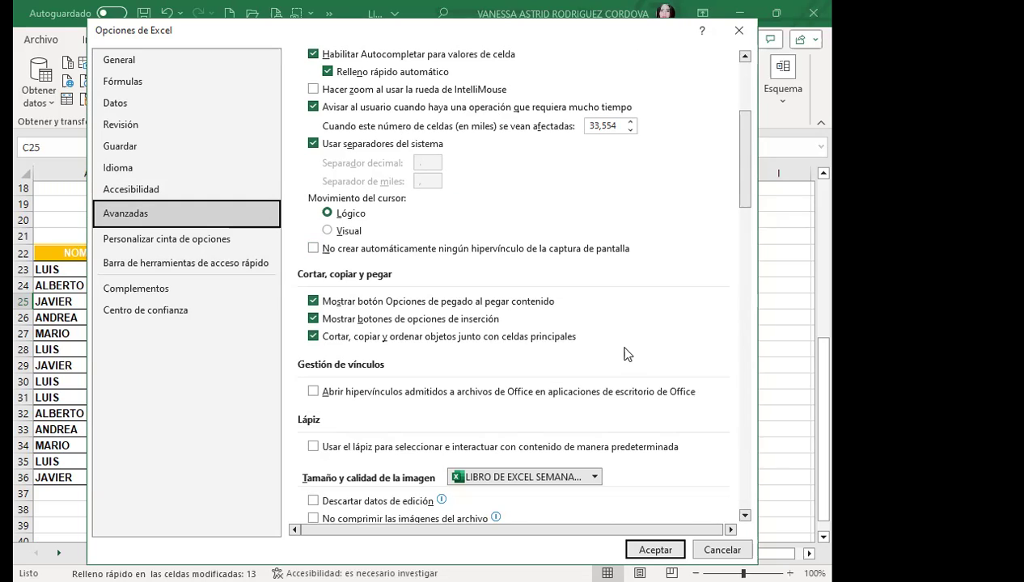
scroll(628, 353, "down", 2)
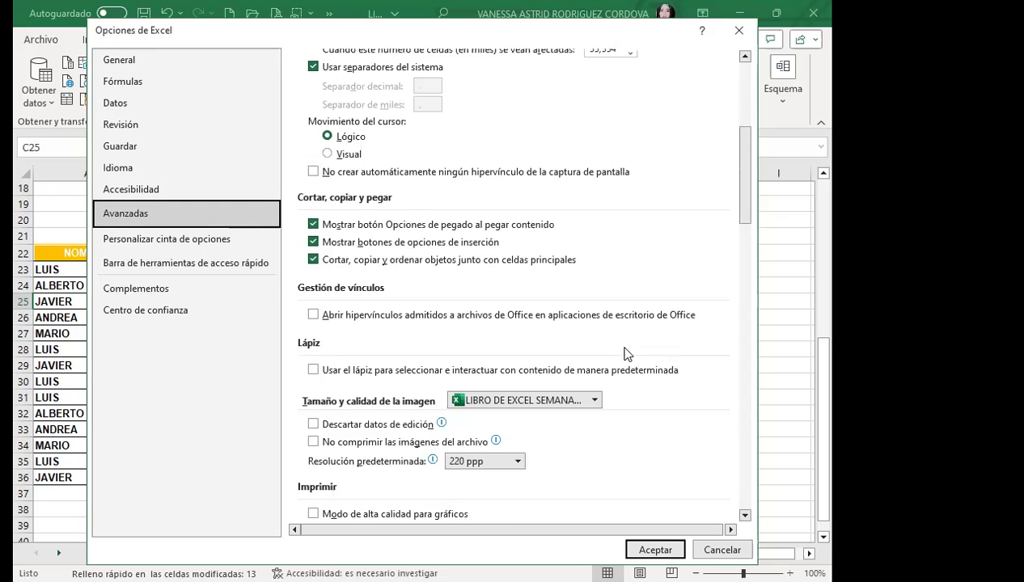
scroll(628, 353, "down", 3)
scroll(627, 353, "down", 2)
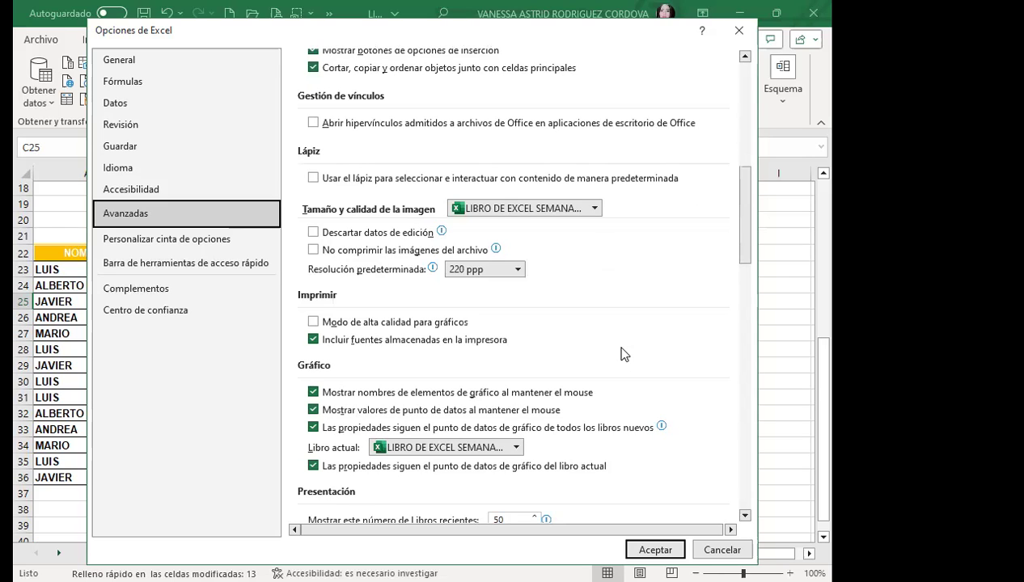
scroll(621, 353, "down", 4)
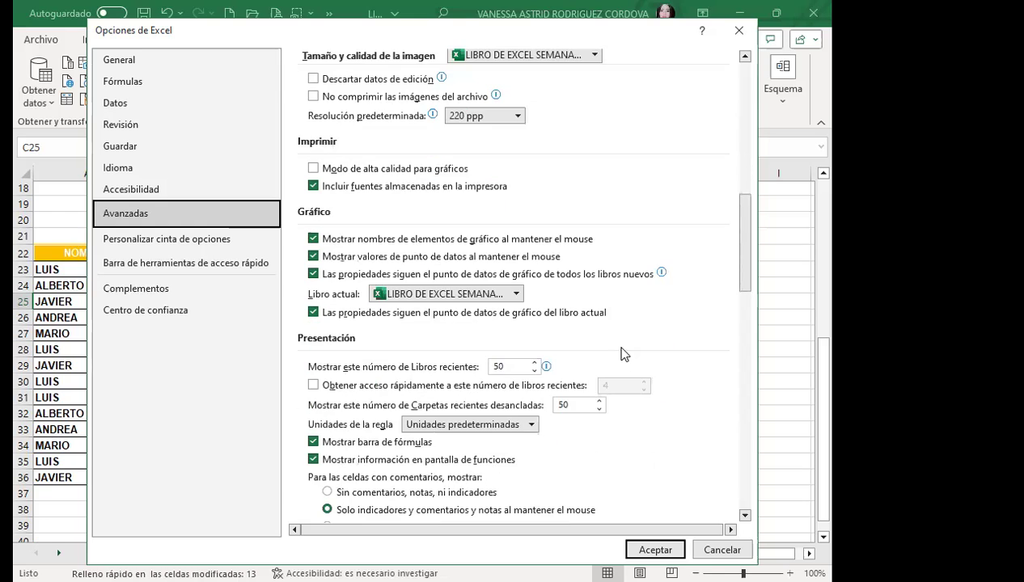
scroll(621, 354, "down", 2)
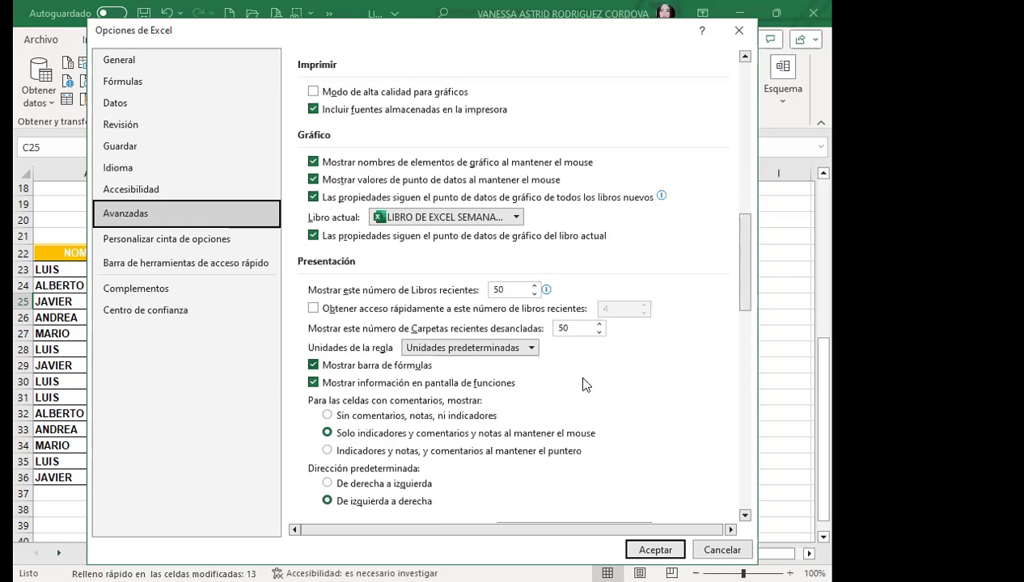
scroll(652, 387, "down", 3)
scroll(654, 384, "down", 1)
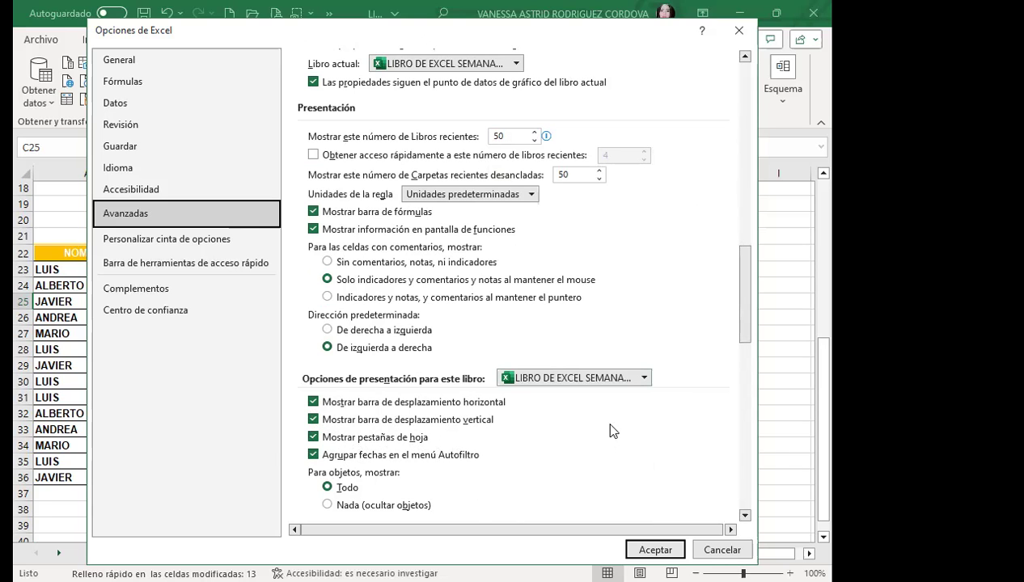
scroll(612, 429, "down", 3)
scroll(613, 429, "down", 1)
scroll(612, 427, "down", 4)
scroll(612, 427, "down", 2)
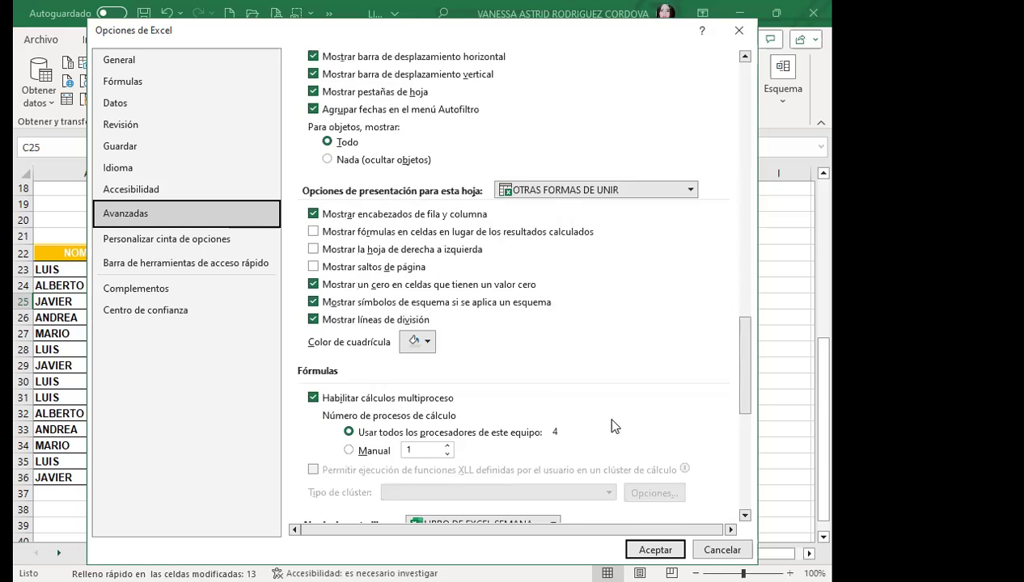
scroll(613, 427, "down", 4)
scroll(612, 421, "down", 4)
scroll(608, 420, "down", 3)
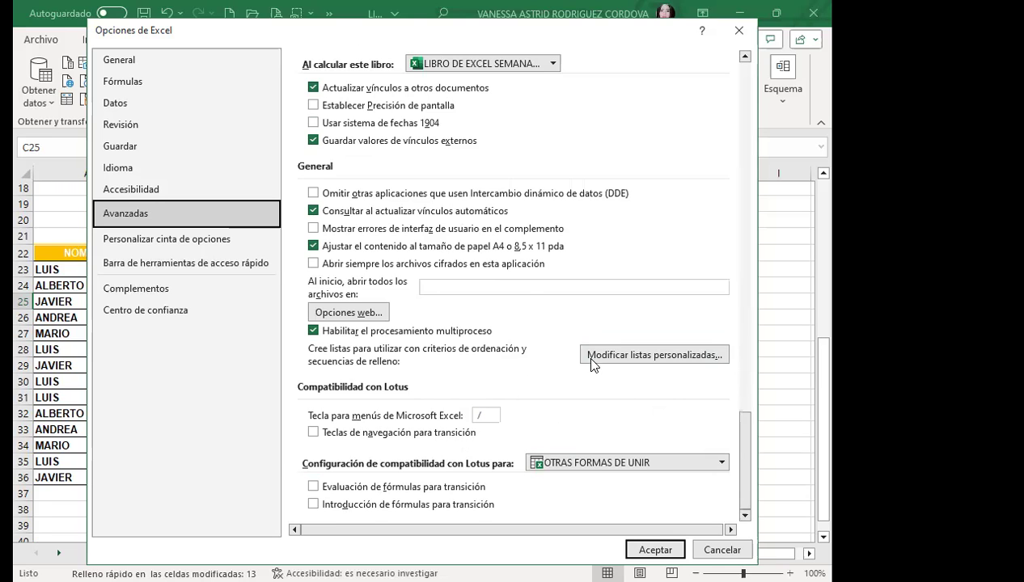
scroll(564, 365, "up", 2)
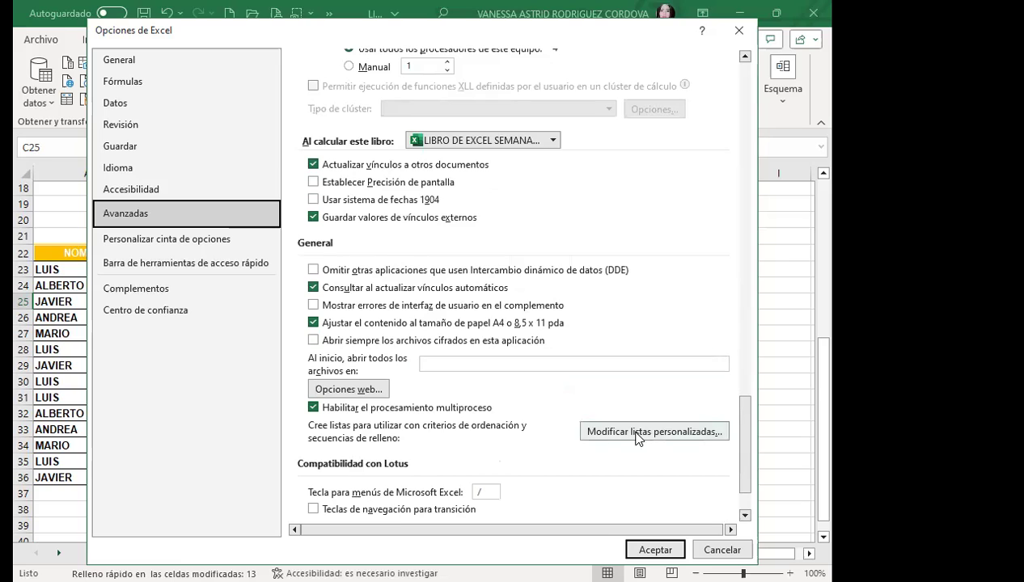
scroll(633, 369, "up", 5)
scroll(522, 350, "up", 5)
scroll(498, 324, "up", 5)
scroll(466, 326, "up", 5)
scroll(466, 326, "up", 4)
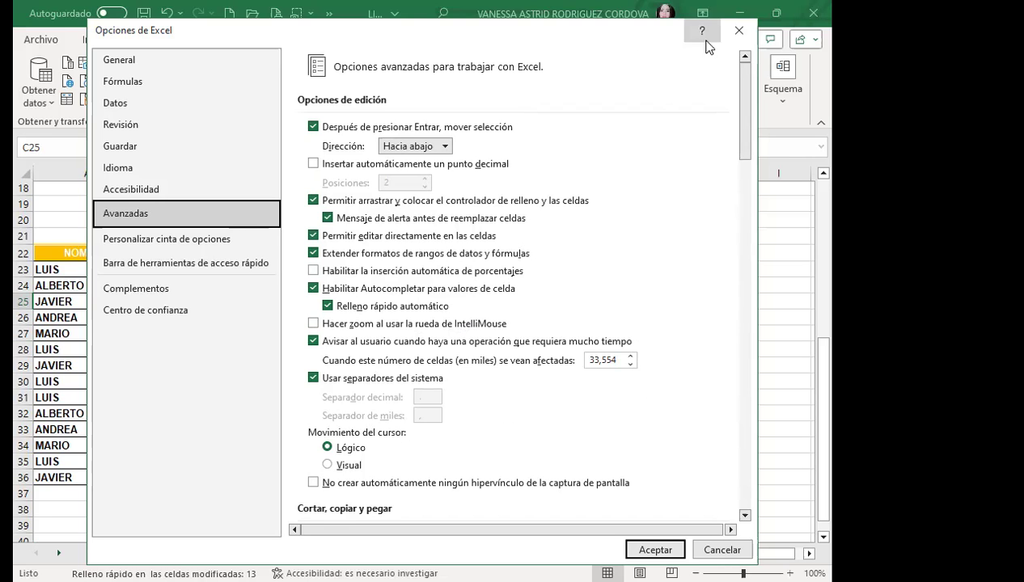
left_click(739, 30)
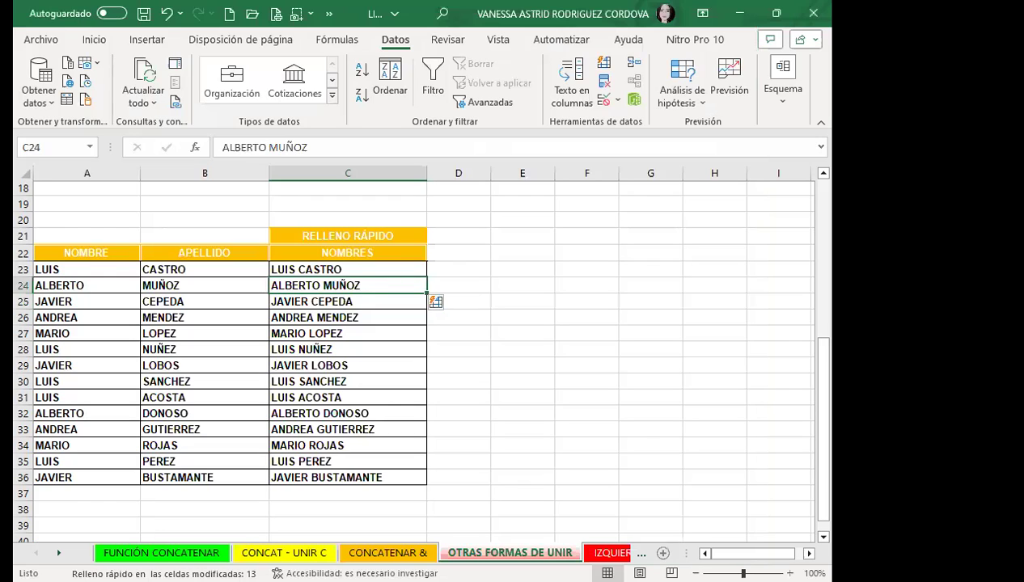
left_click(324, 267)
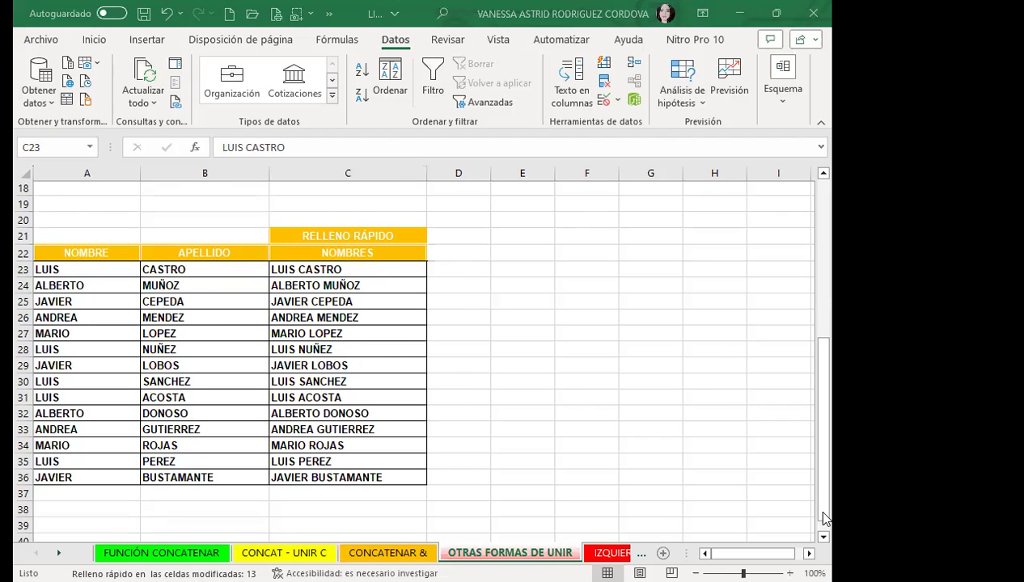
key("alt+Tab")
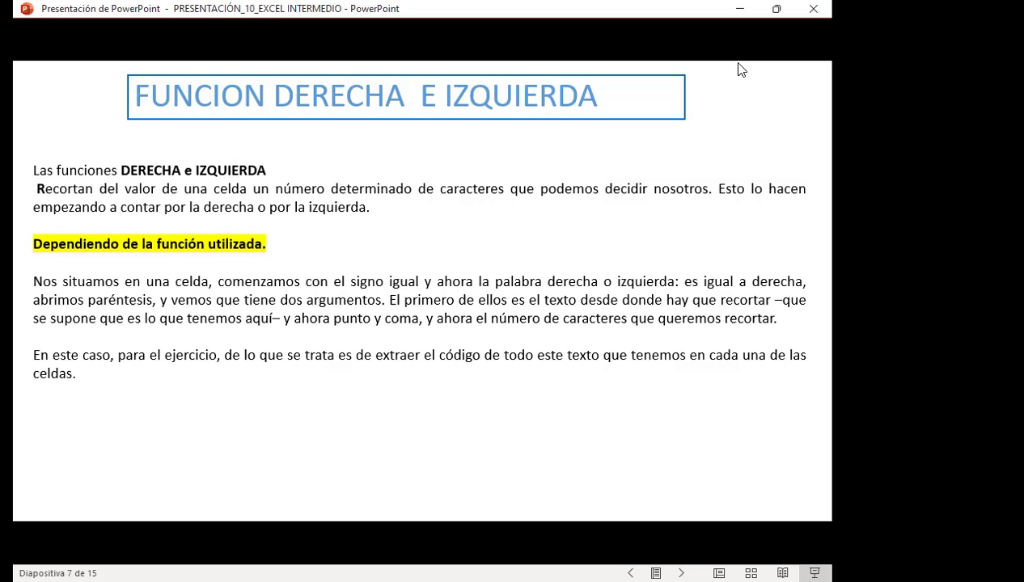
Advance the presentation from slide 7 to slide 8, FUNCION MAYUSC - MINUSC
left_click(741, 69)
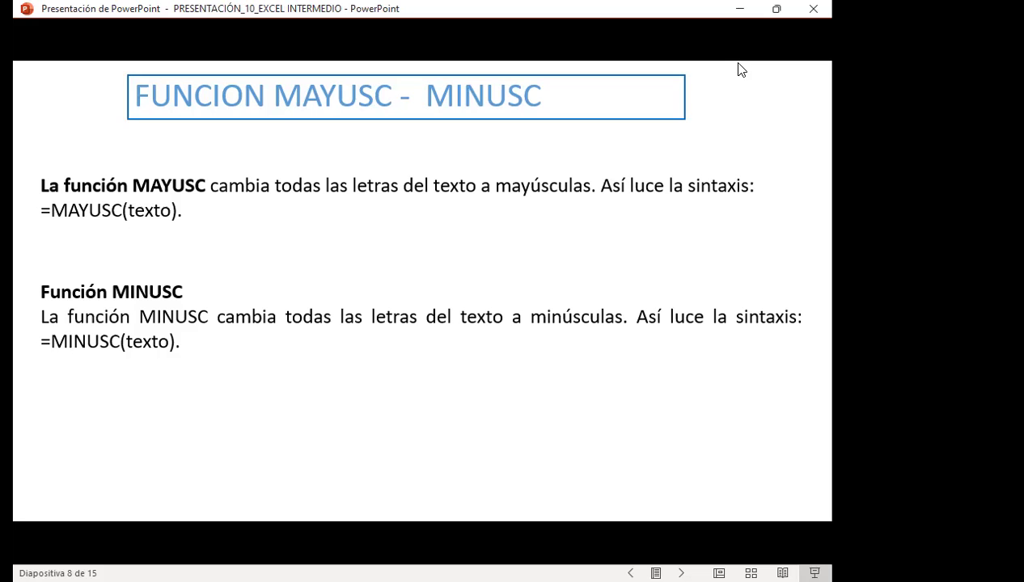
Advance to slide 9, Función NOMPROPIO, showing the =NOMPROPIO(texto) syntax
left_click(739, 69)
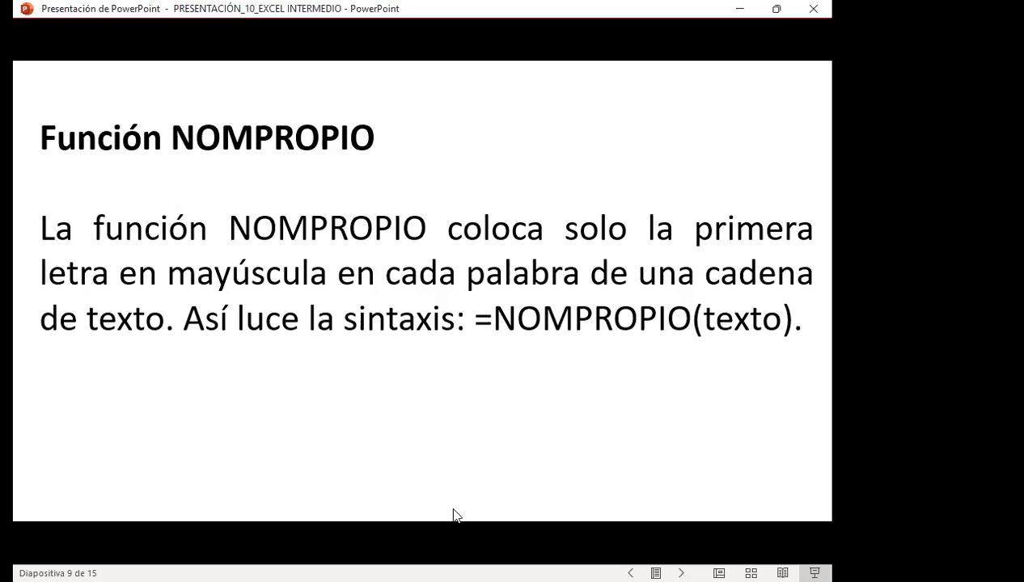
Back in Excel, enter =IZQUIERDA(A7;3) in B7 so it returns Cas from Casa
key("alt+Tab")
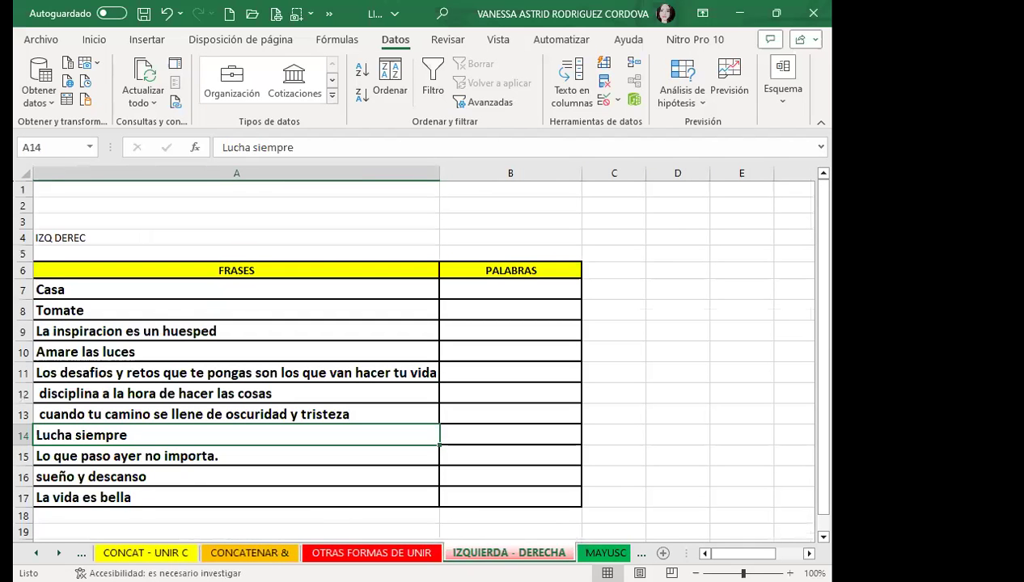
scroll(279, 382, "down", 2)
scroll(334, 396, "down", 1)
scroll(388, 345, "up", 2)
scroll(443, 306, "up", 1)
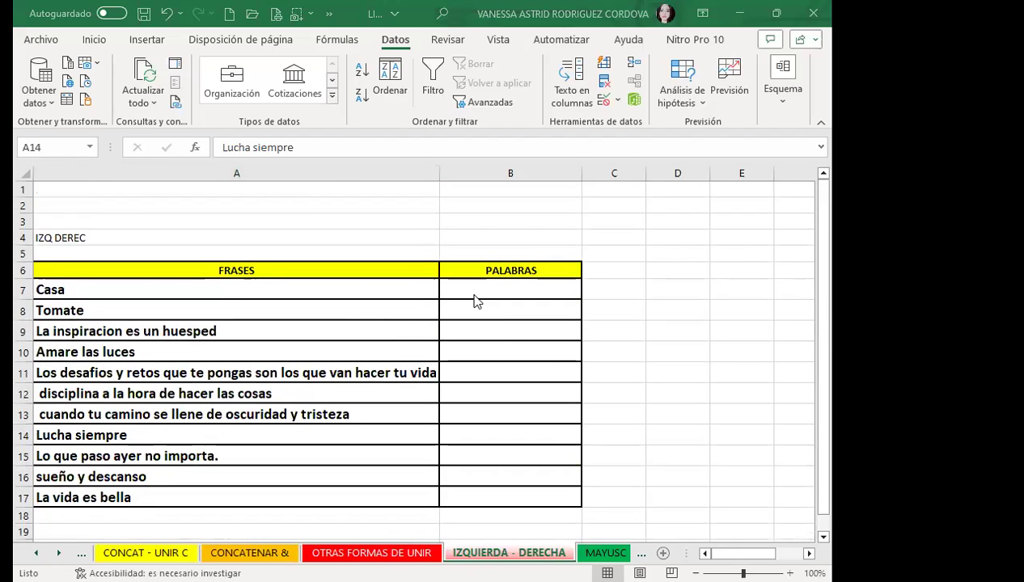
left_click(469, 291)
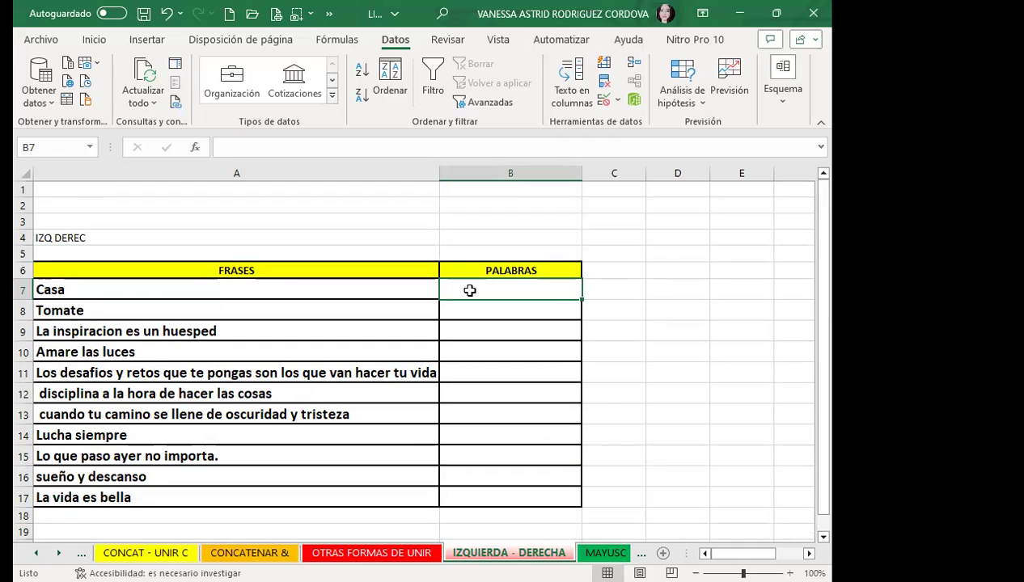
type("=")
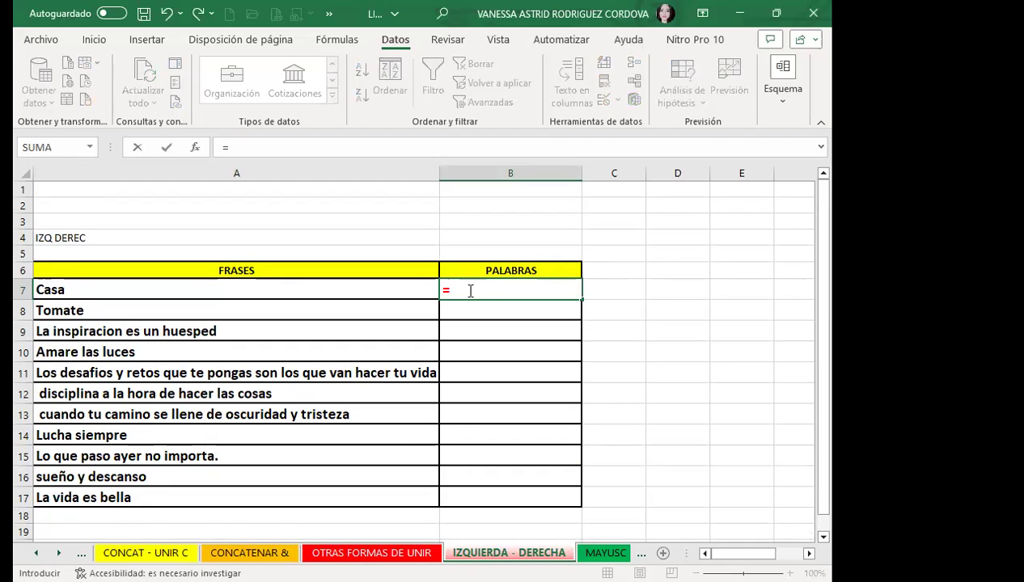
type("I")
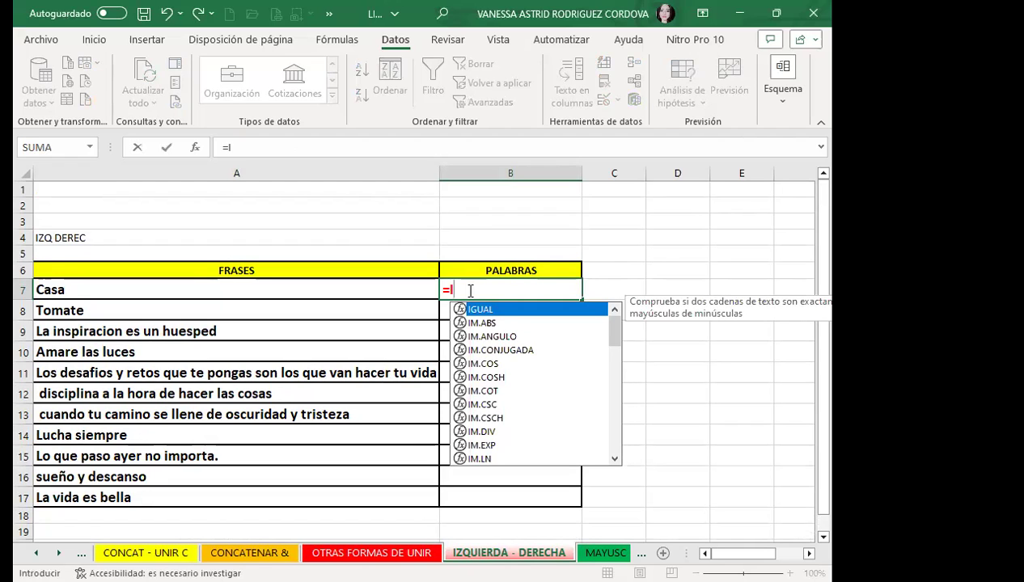
type("Z")
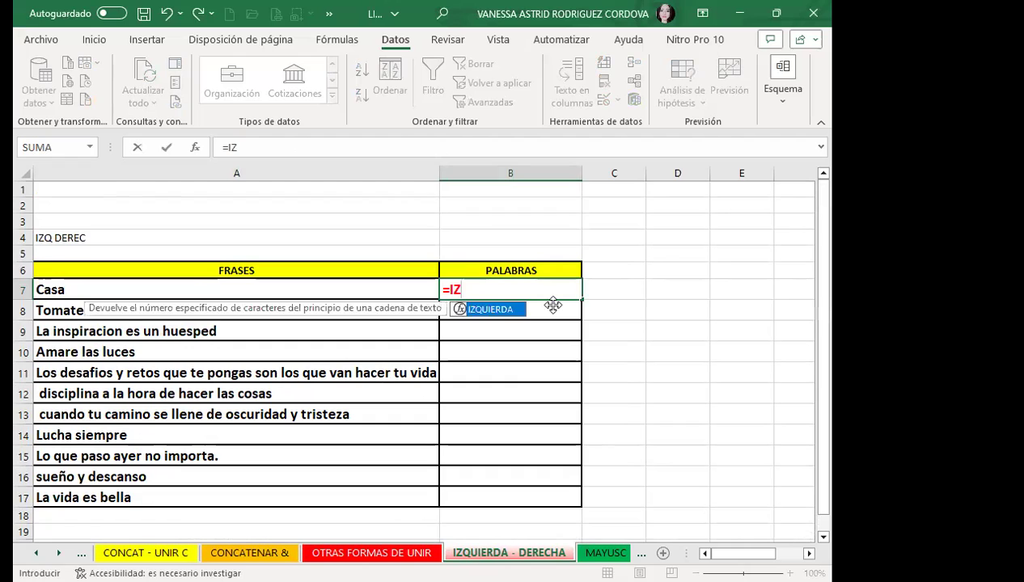
key("Tab")
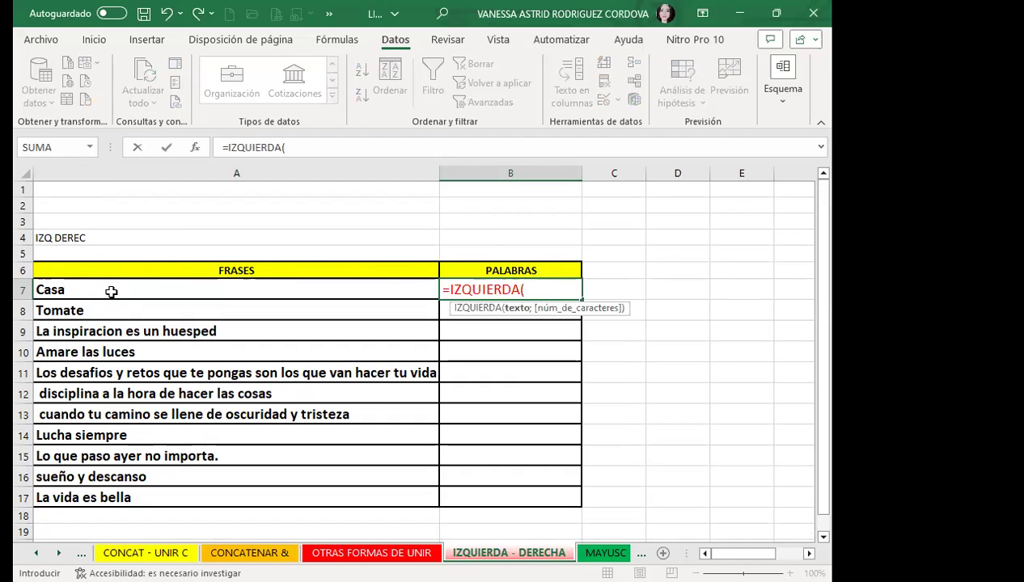
left_click(111, 292)
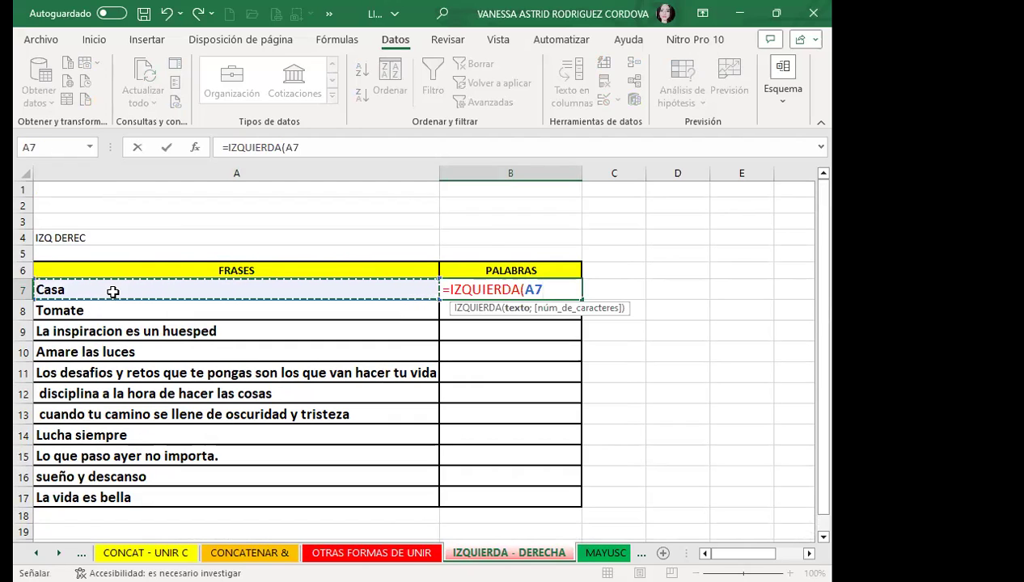
type(";")
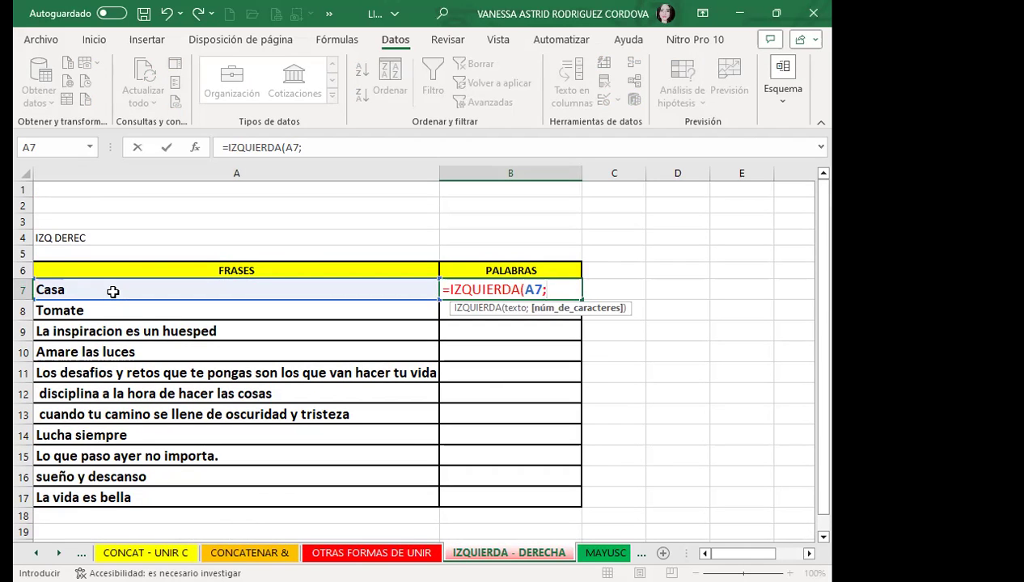
type("3")
type(")")
key("Return")
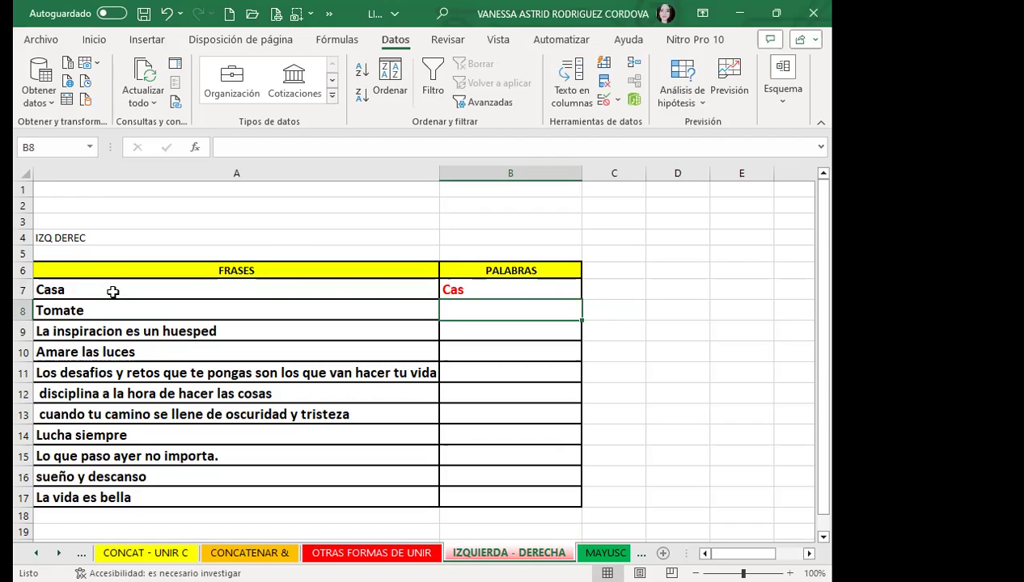
Enter =DERECHA(A8;4) in B8 so it returns mate from Tomate
type("=D")
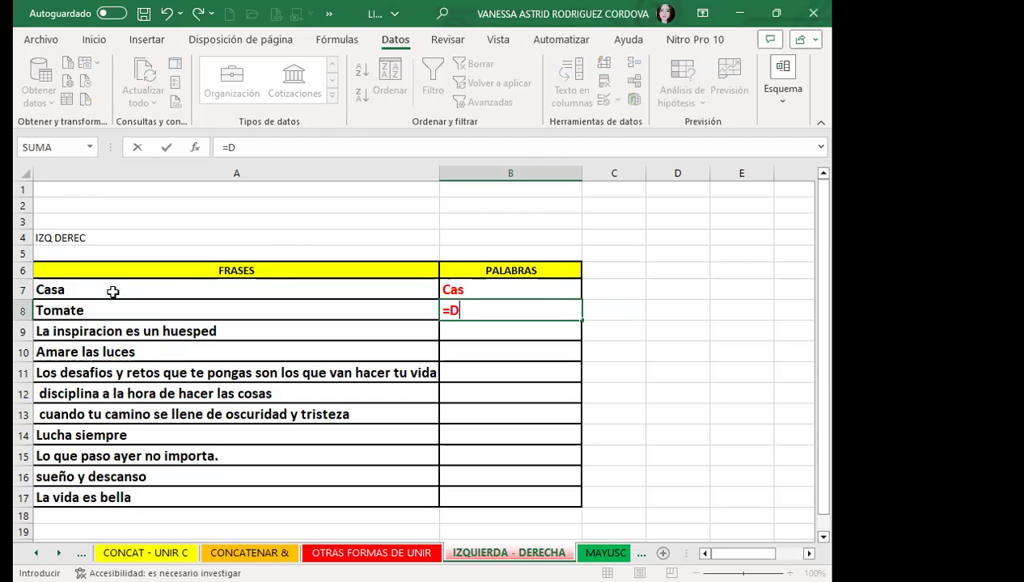
type("ERE")
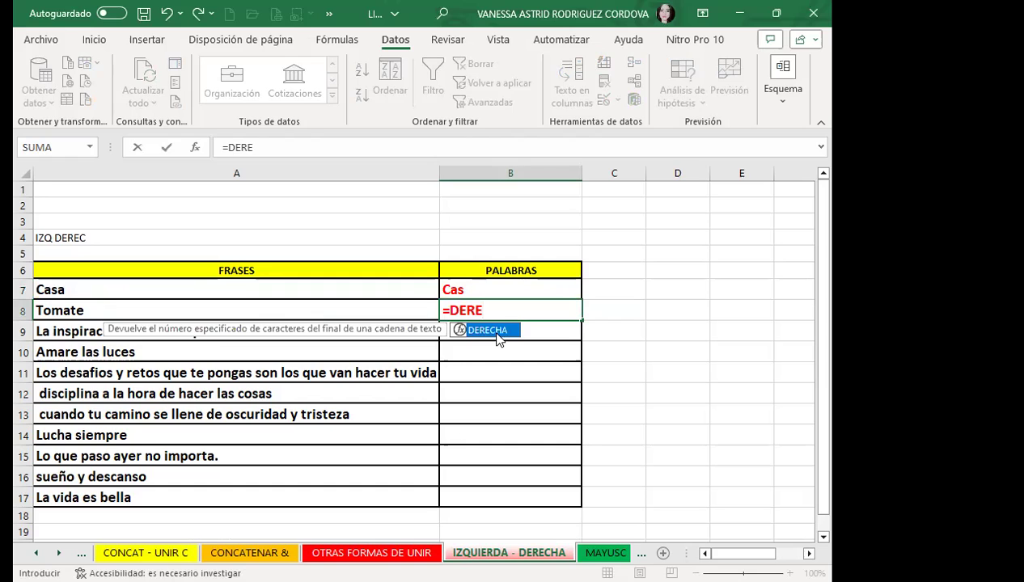
key("Tab")
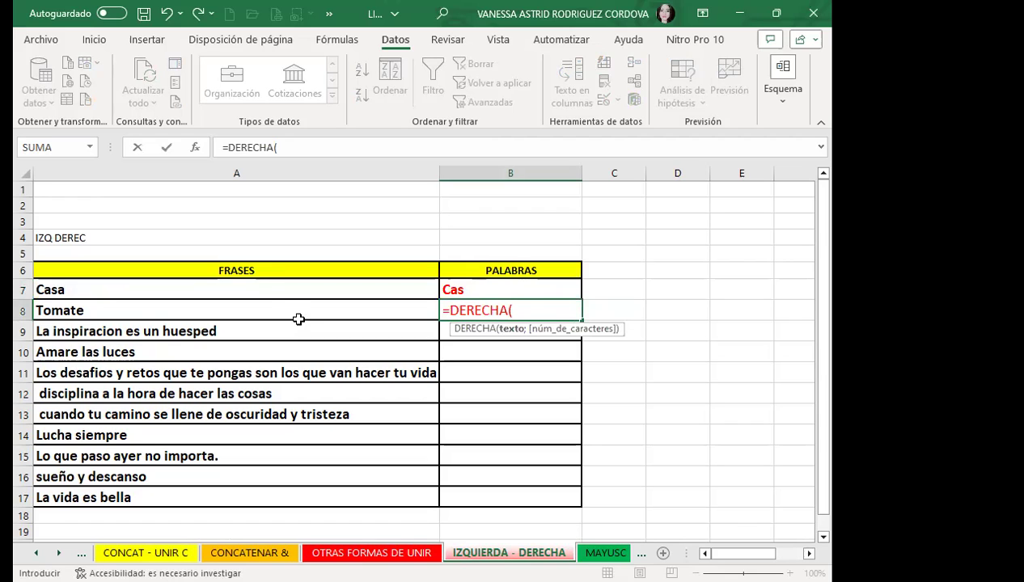
left_click(280, 312)
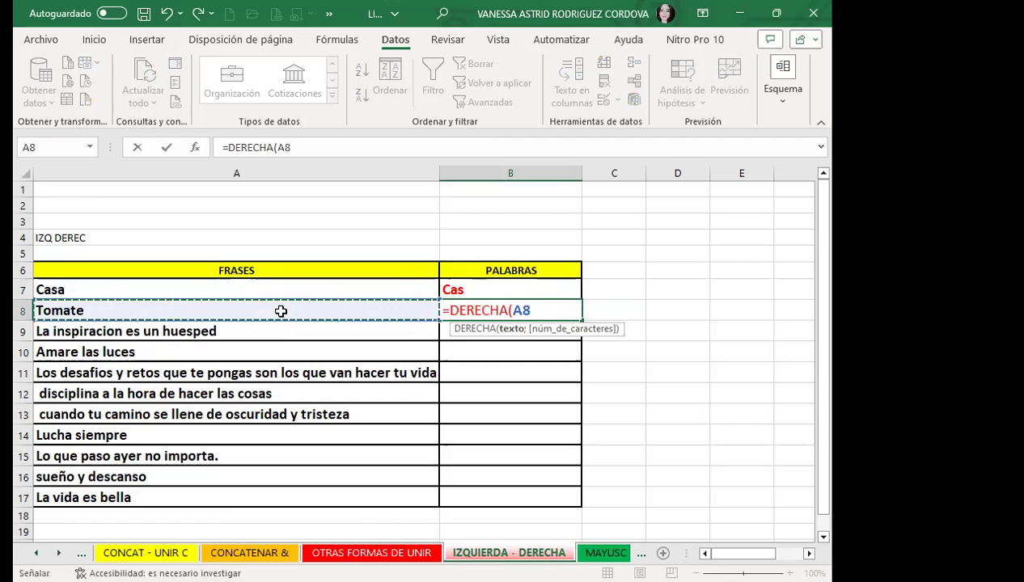
type(";4)")
key("Return")
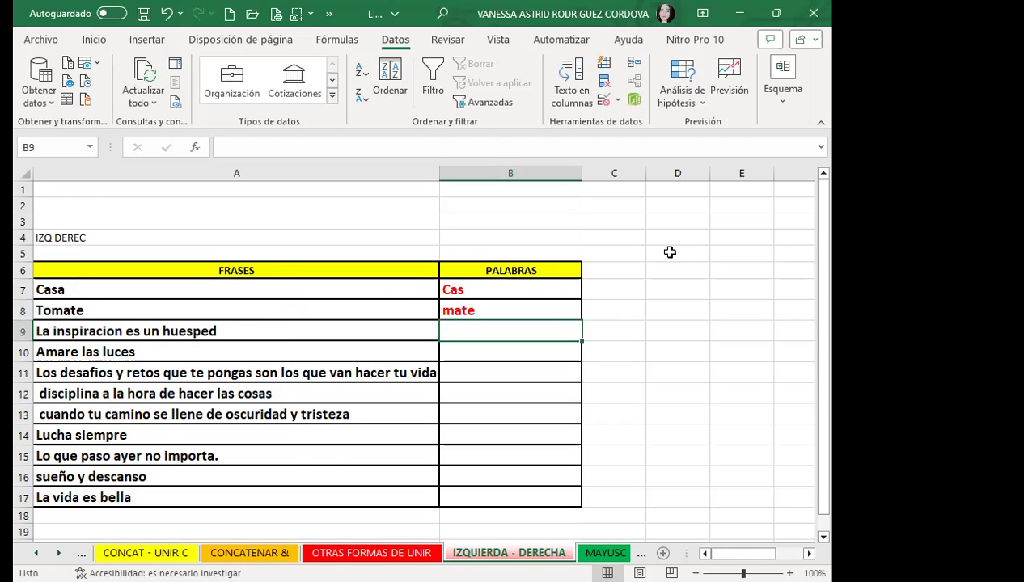
left_click(474, 389)
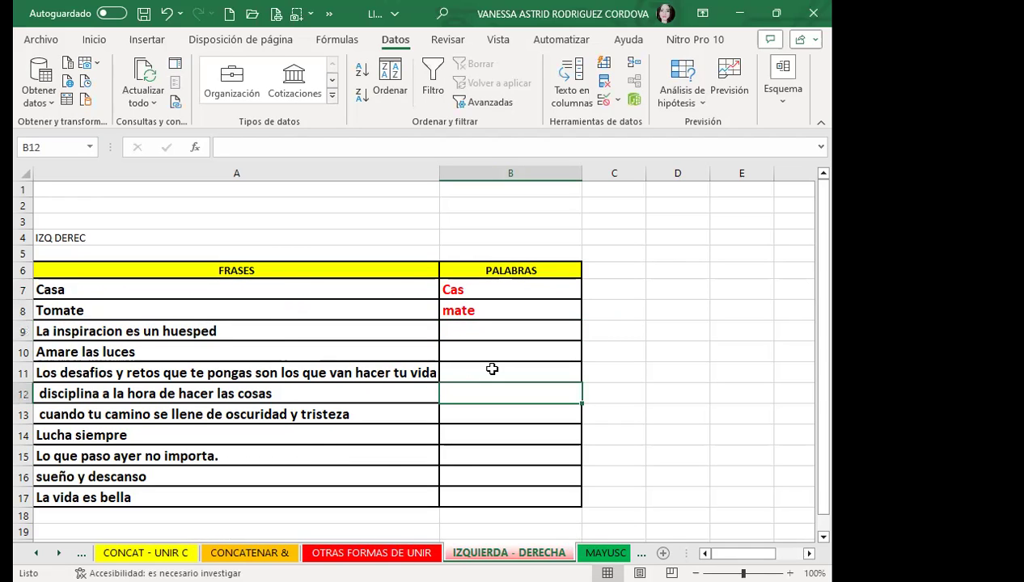
Enter =IZQUIERDA(A12;3) in B12, returning di from the disciplina phrase
scroll(489, 368, "down", 1)
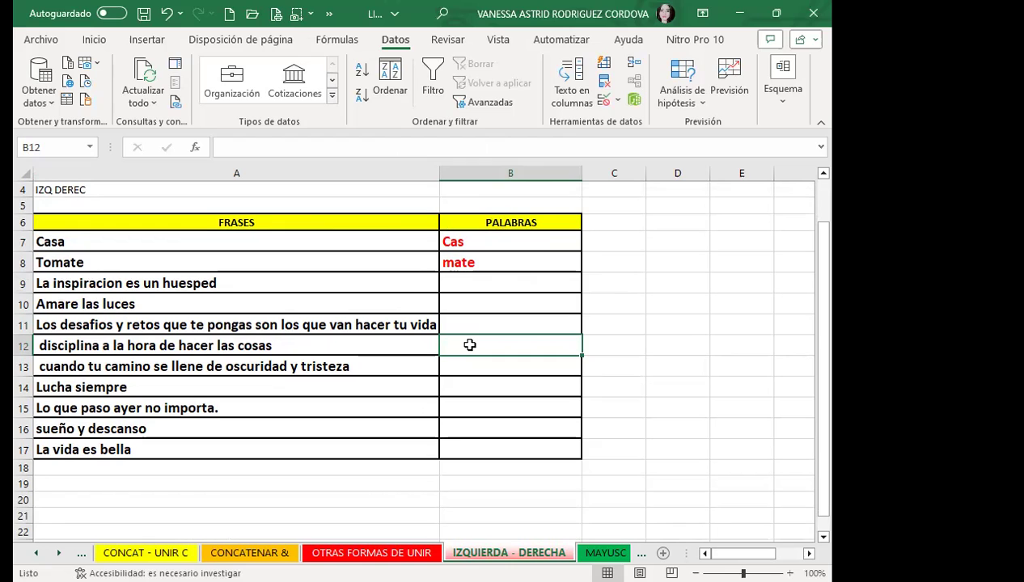
type("=")
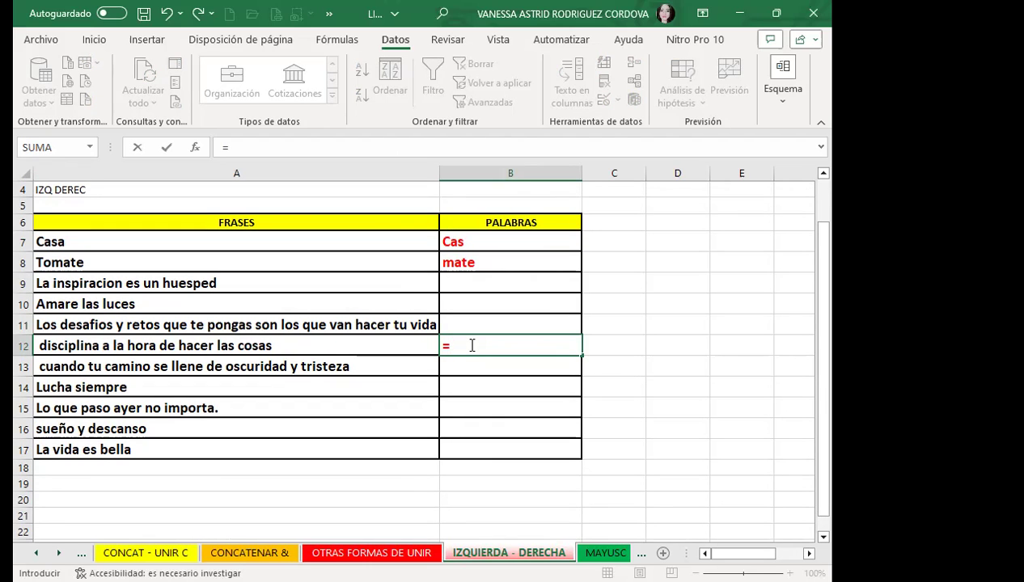
type("IZ")
key("Tab")
left_click(301, 343)
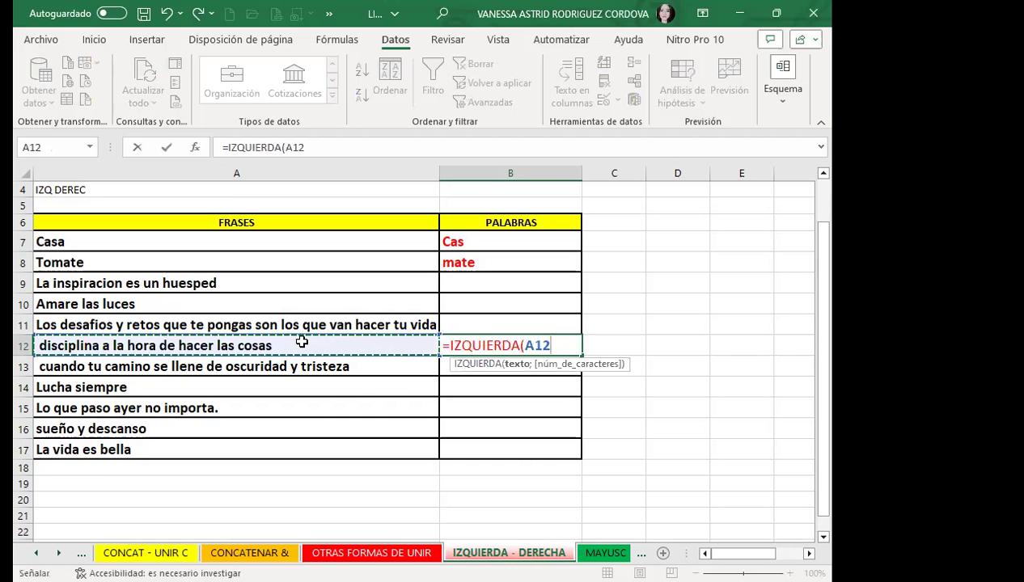
type(";")
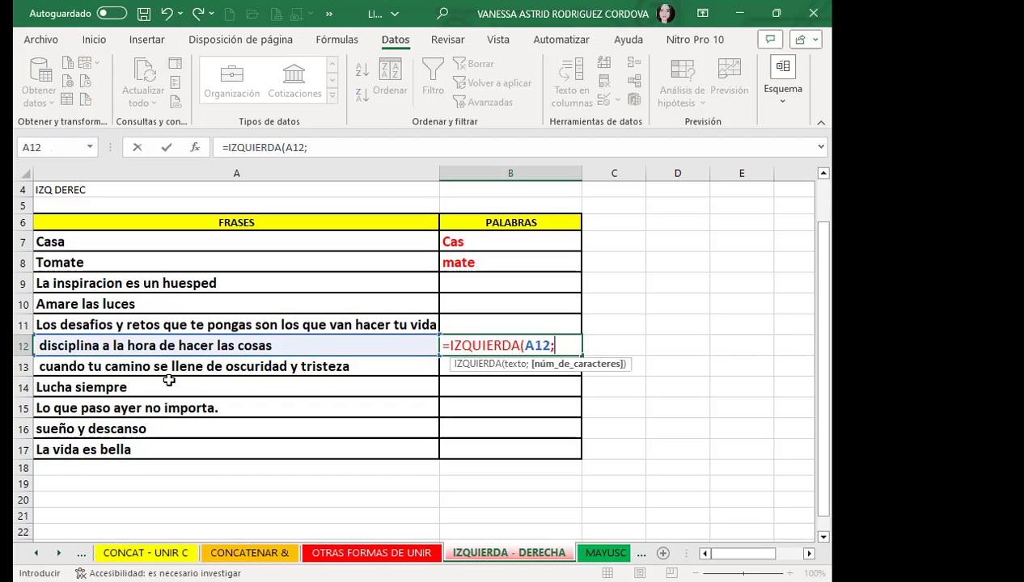
type("3")
type(")")
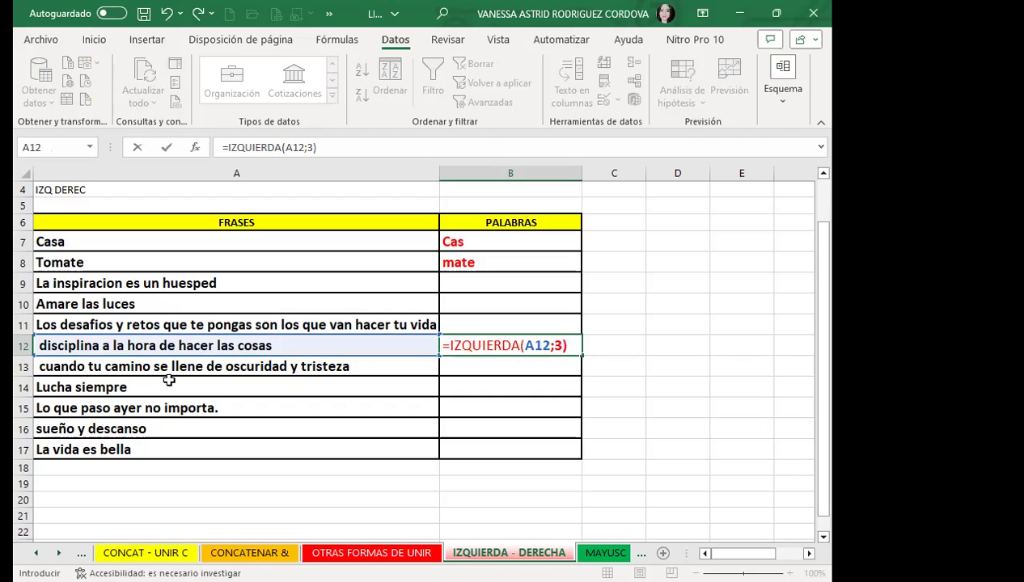
key("Return")
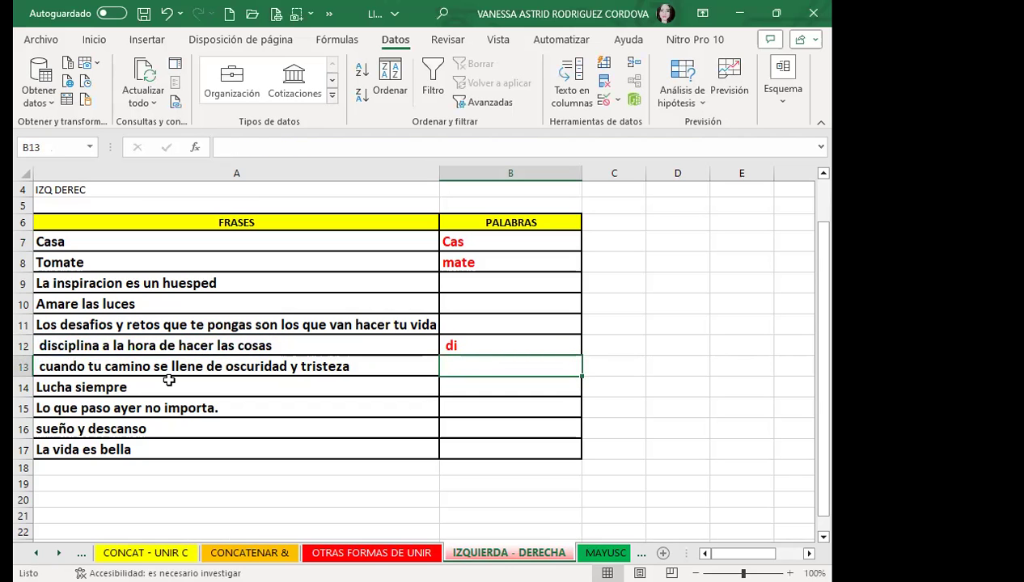
left_click(515, 345)
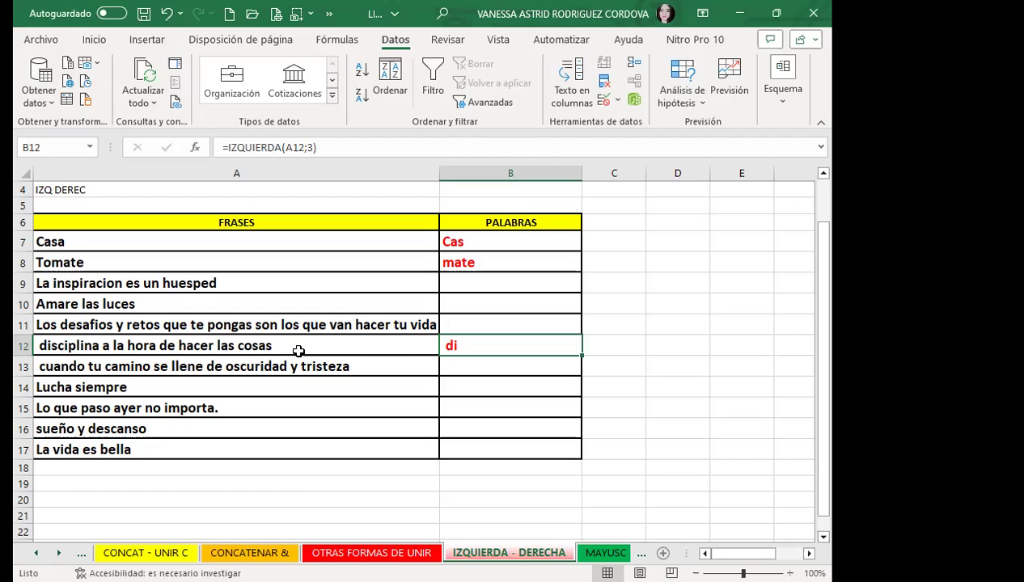
left_click(41, 346)
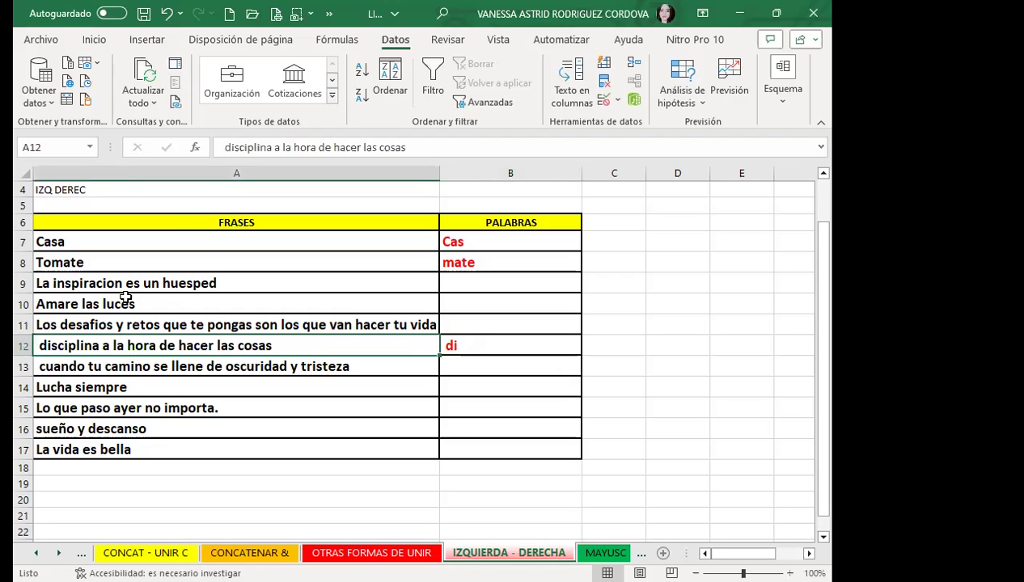
left_click(225, 147)
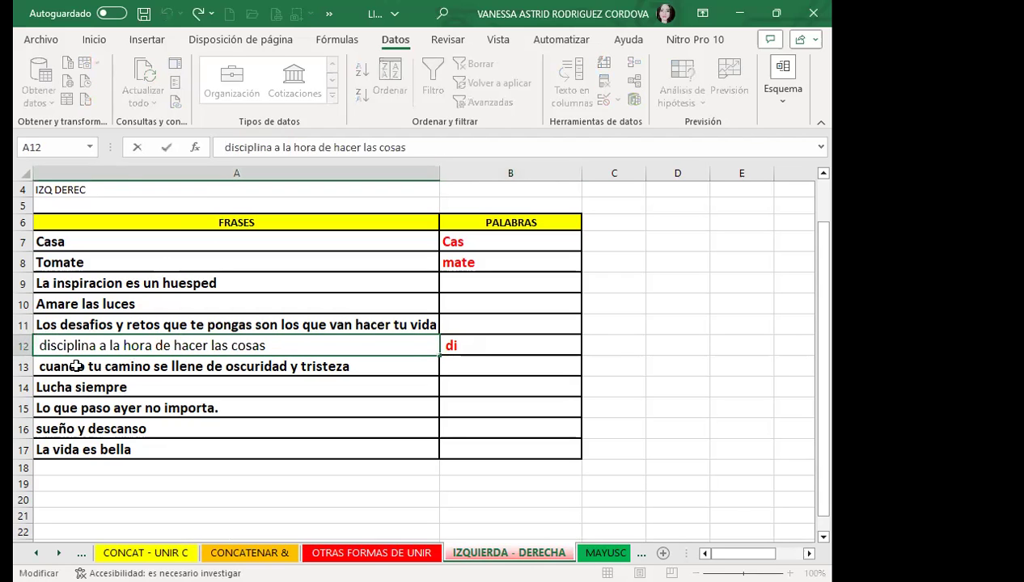
left_click(506, 346)
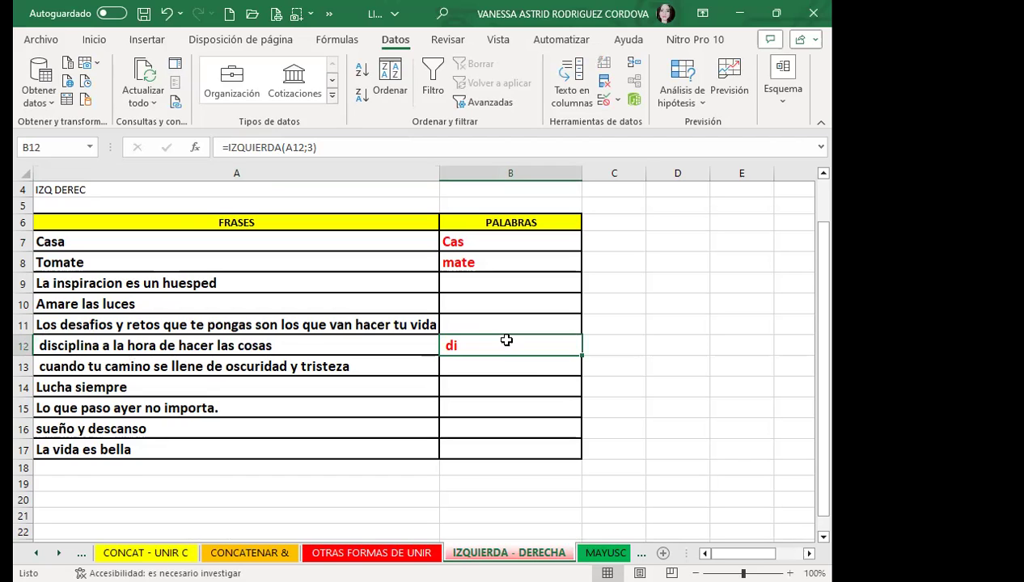
left_click(155, 402)
key("ctrl+Up")
left_click(156, 388)
left_click(373, 370)
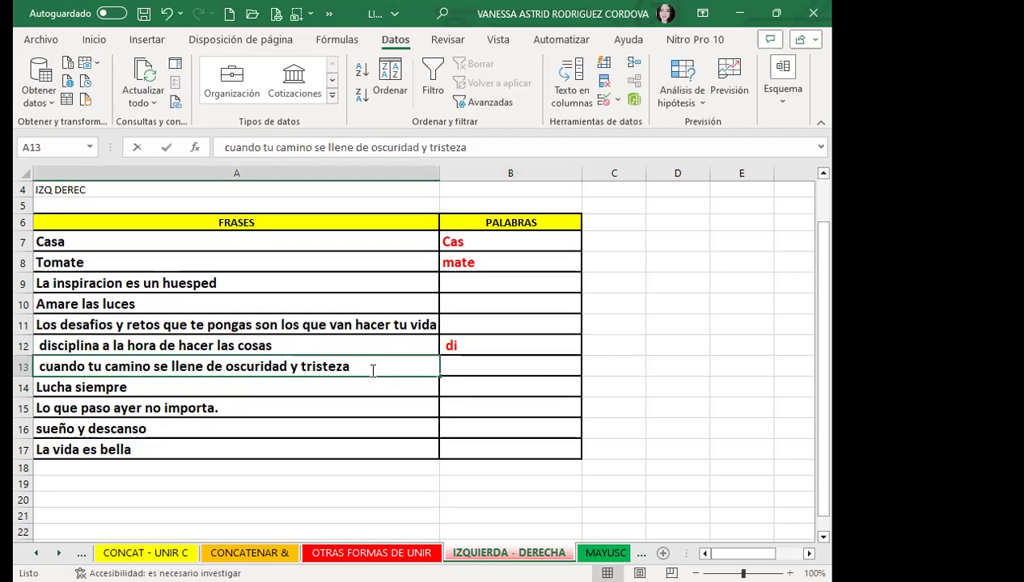
double_click(381, 346)
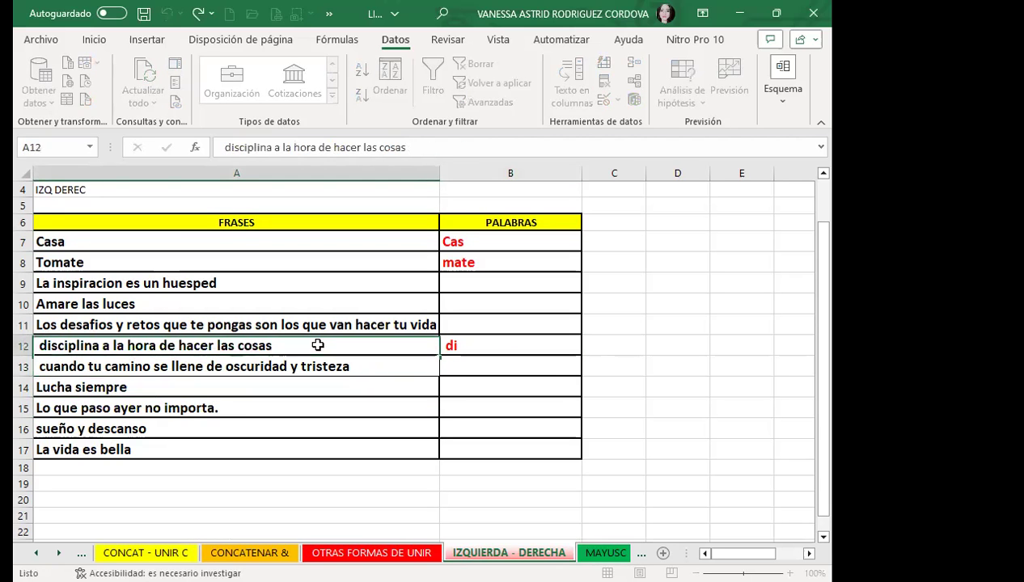
left_click(226, 405)
double_click(244, 404)
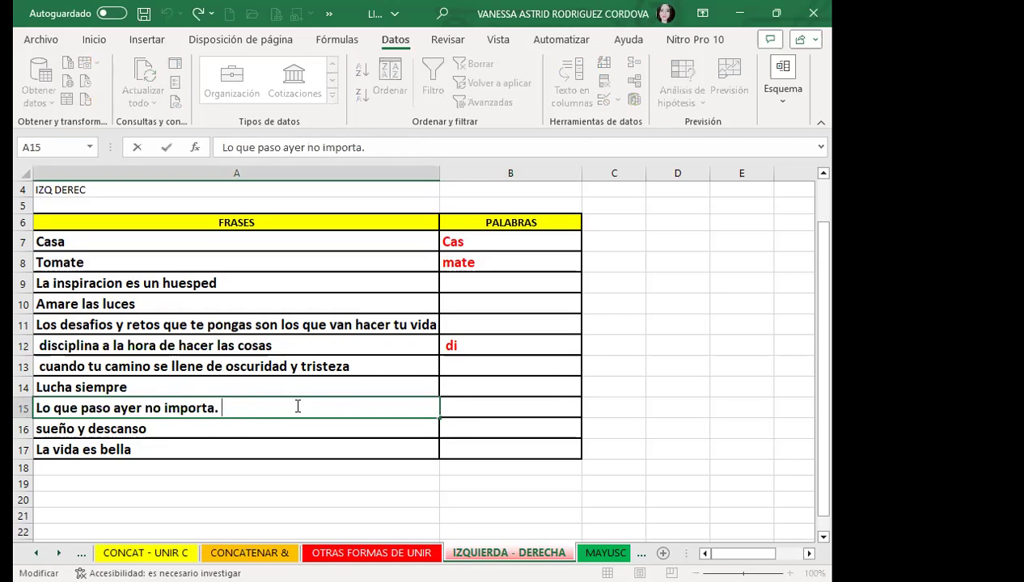
Enter =DERECHA(A15;1) in B15
left_click(459, 405)
type("=")
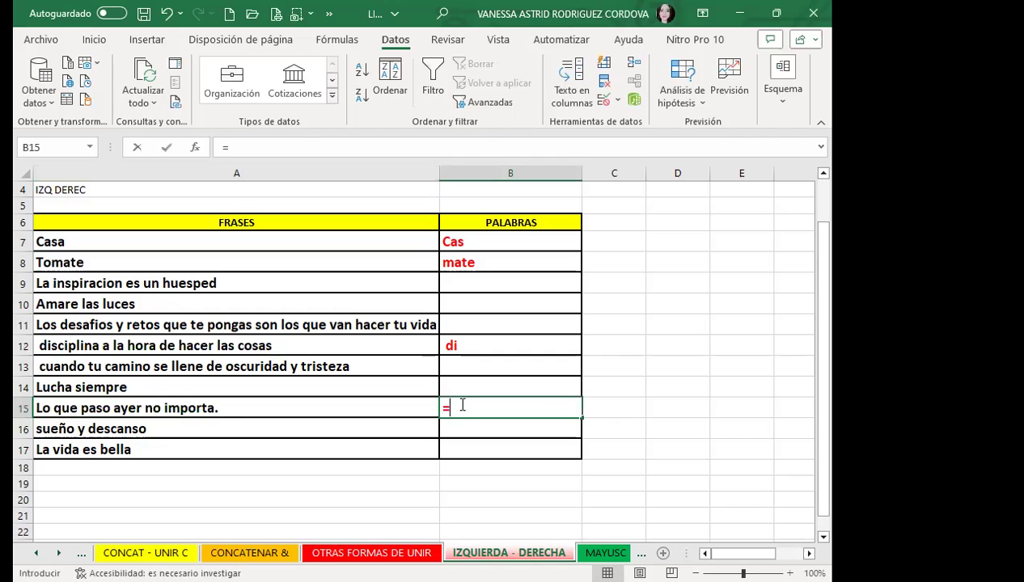
type("DERE")
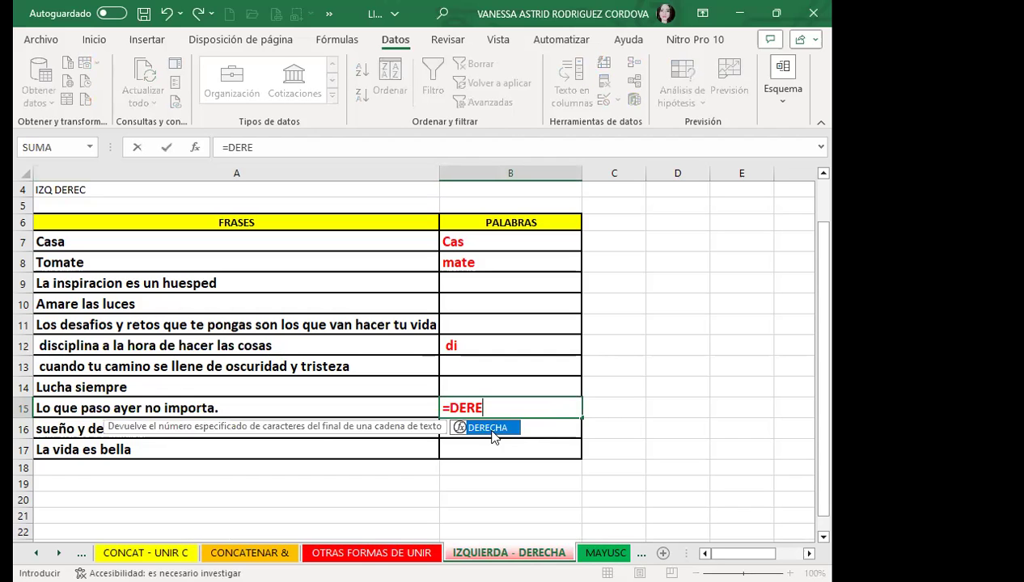
key("Tab")
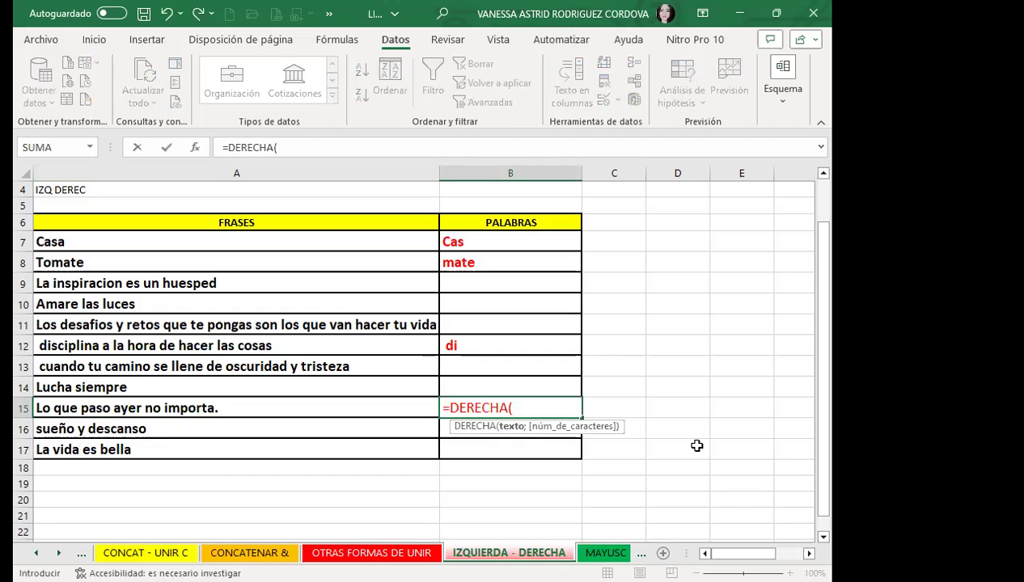
left_click(288, 404)
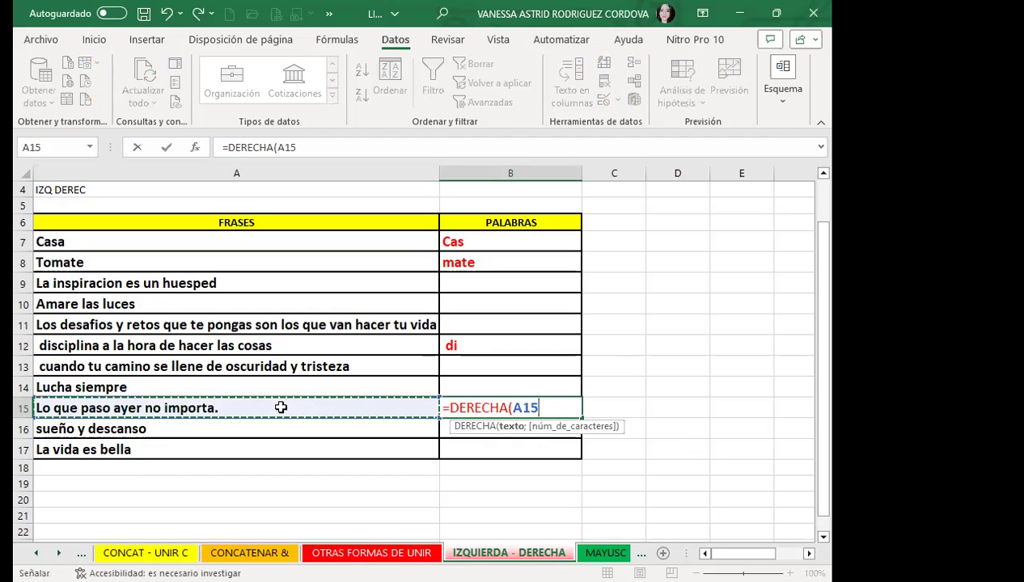
type(";")
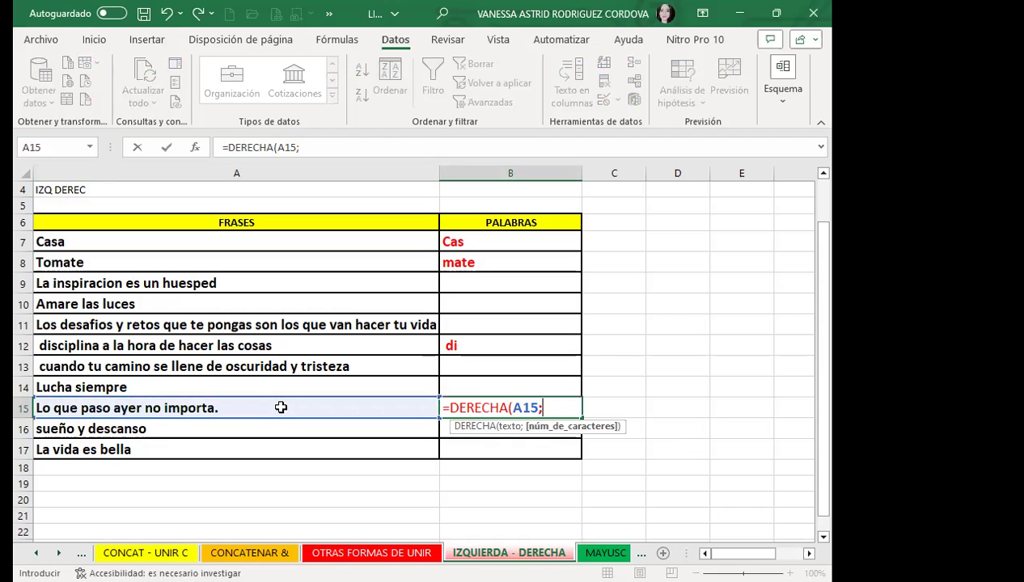
type("1")
key("Return")
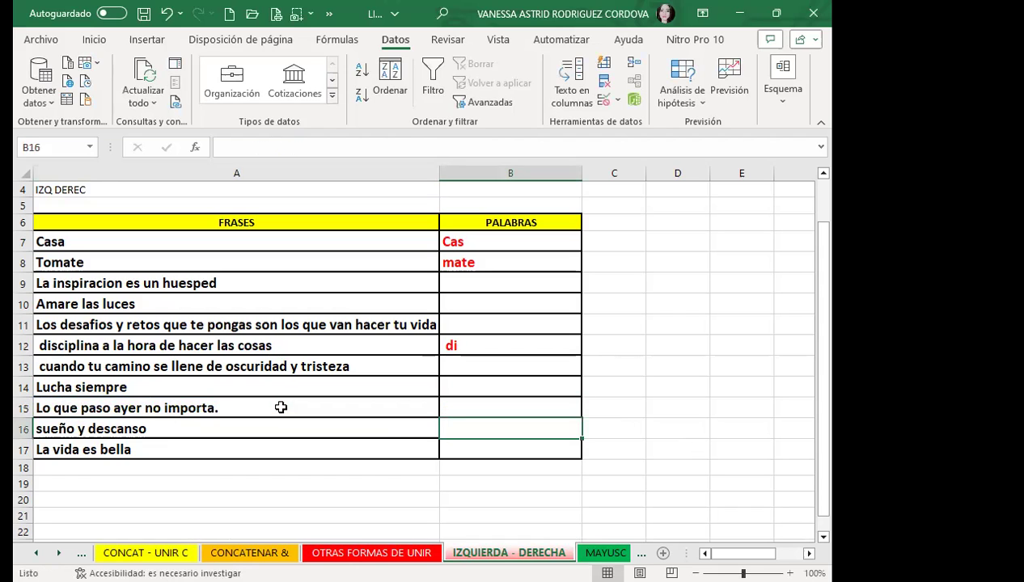
Edit the B15 formula to =DERECHA(A15;2) to take the last two characters
left_click(466, 412)
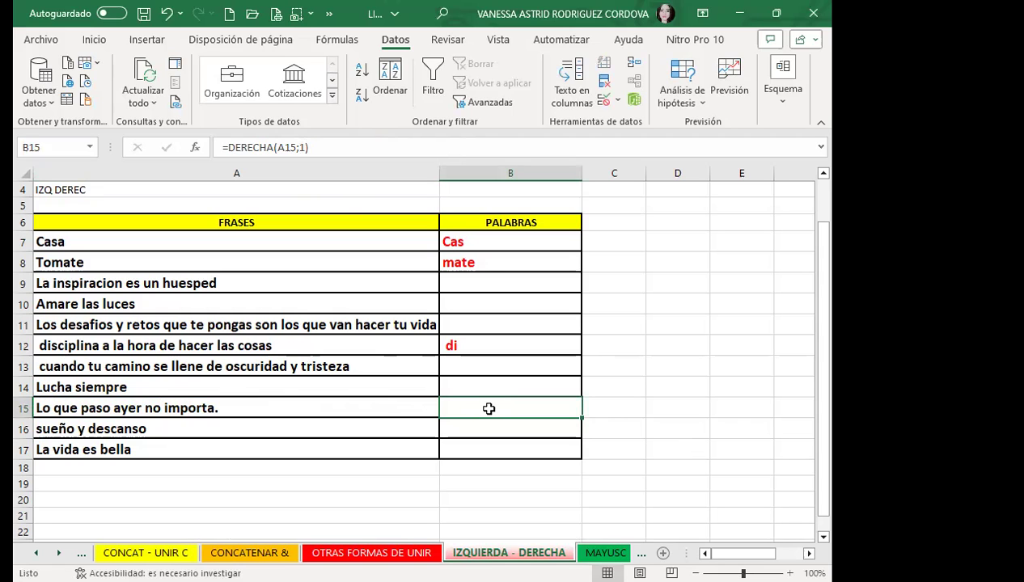
left_click(306, 145)
key("BackSpace")
type("2")
key("Return")
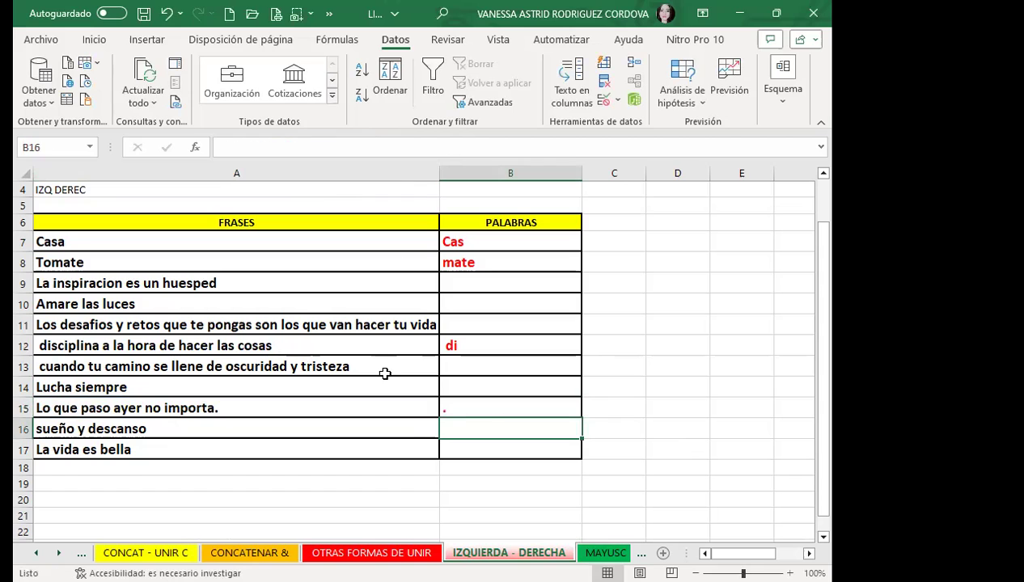
left_click(517, 399)
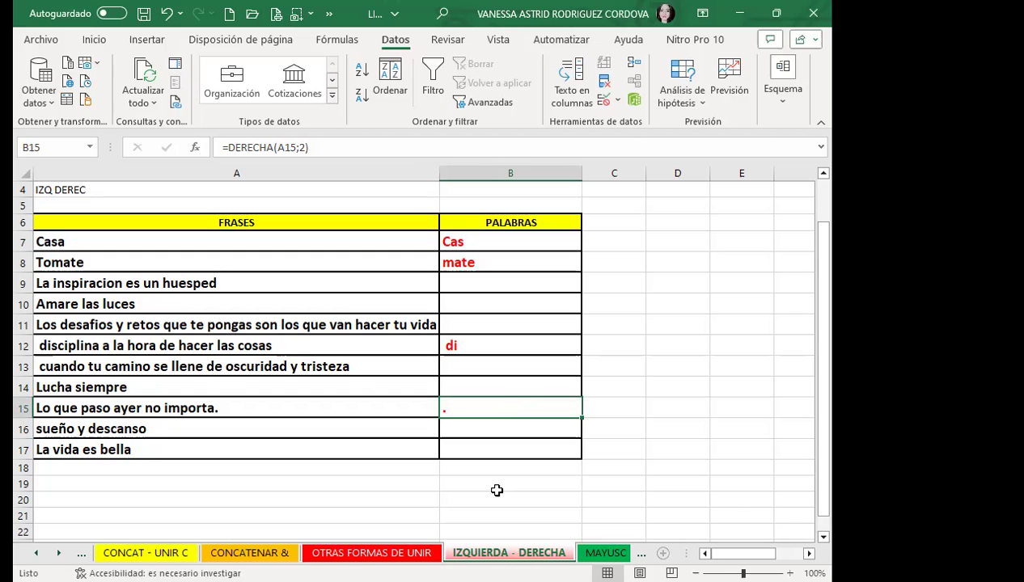
Move to the MAYUSC - MINUSC worksheet with its PASAR DE MINUSC A MAYUSC table
key("ctrl+Page_Down")
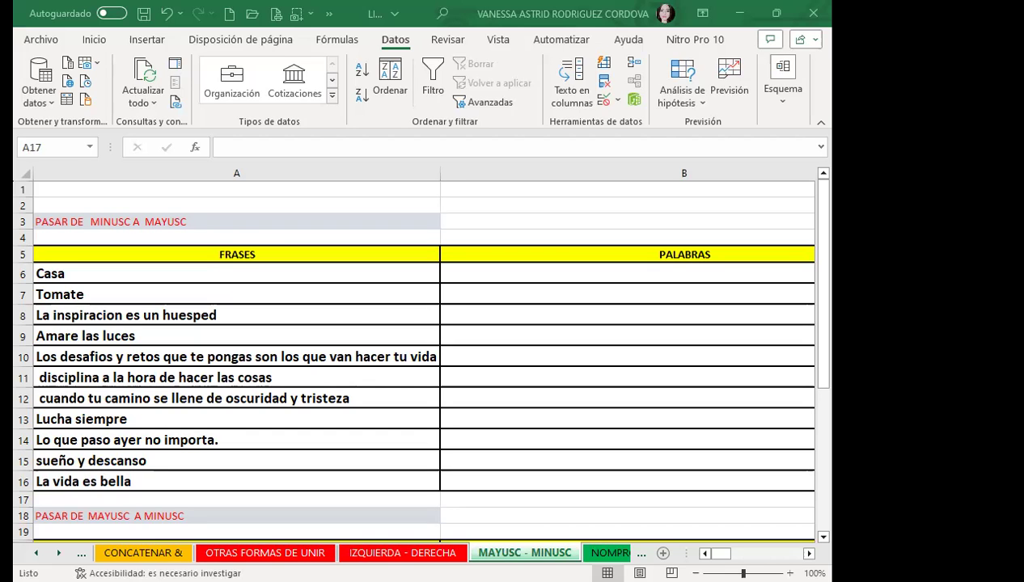
Enter =MAYUSC(A6) in B6 to capitalise the first phrase
left_click(532, 393)
left_click(466, 268)
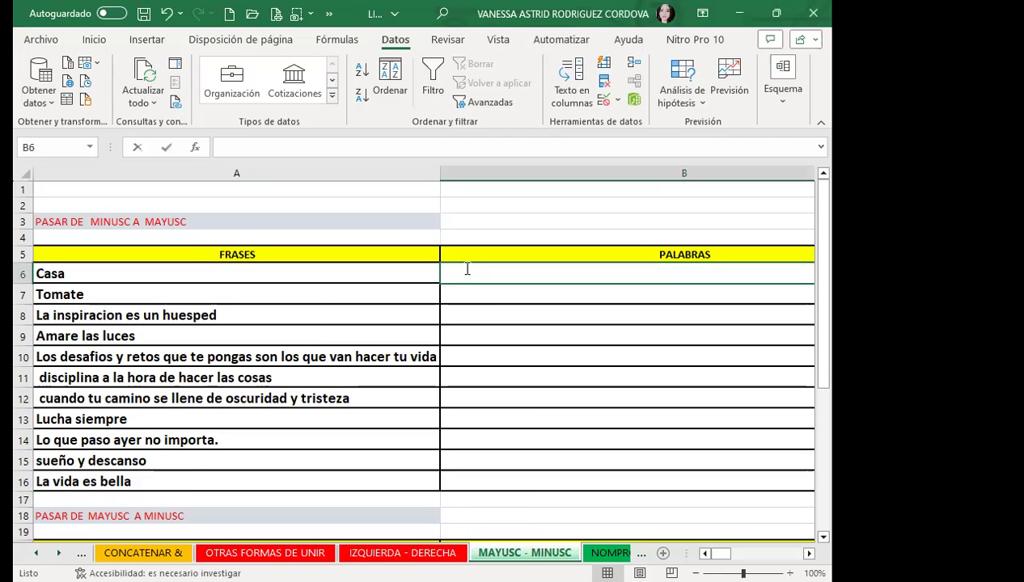
type("=")
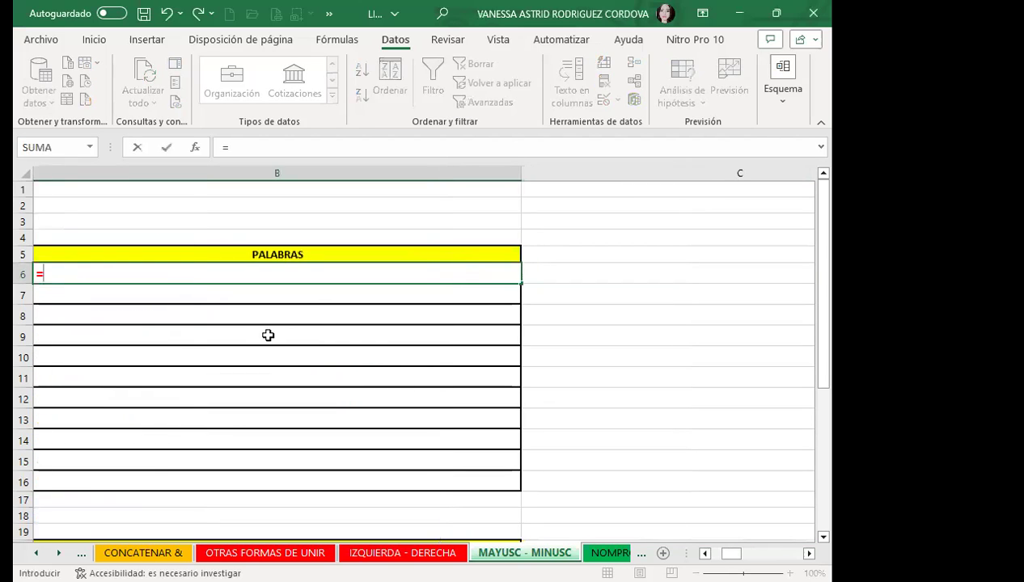
left_click(274, 337)
key("Escape")
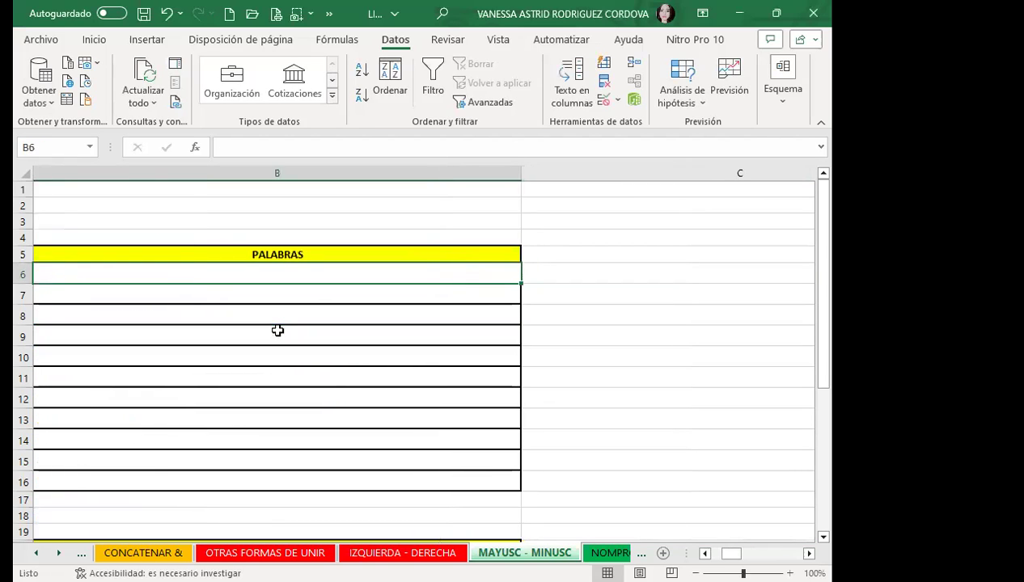
scroll(287, 332, "down", 2, "ctrl")
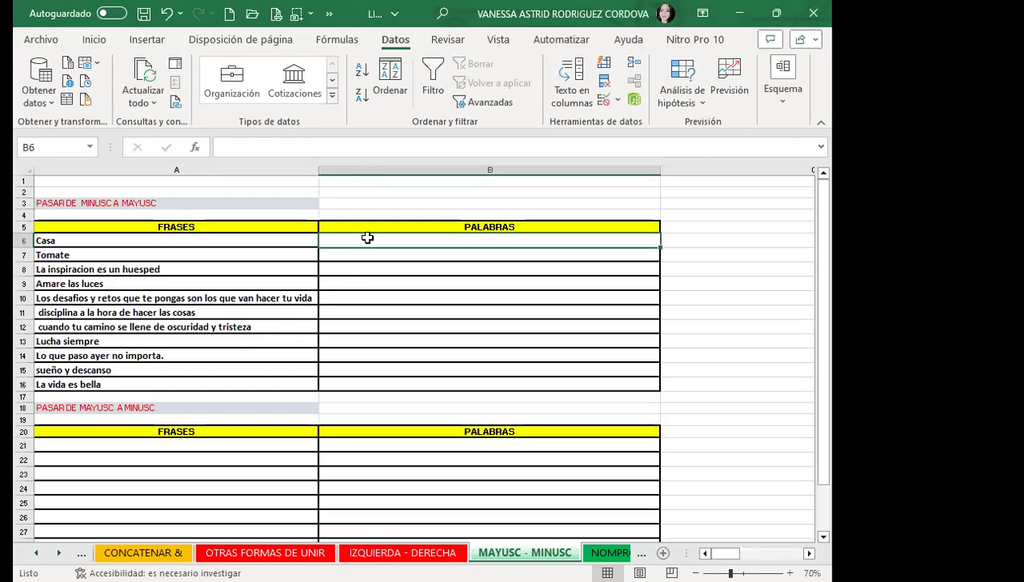
type("=")
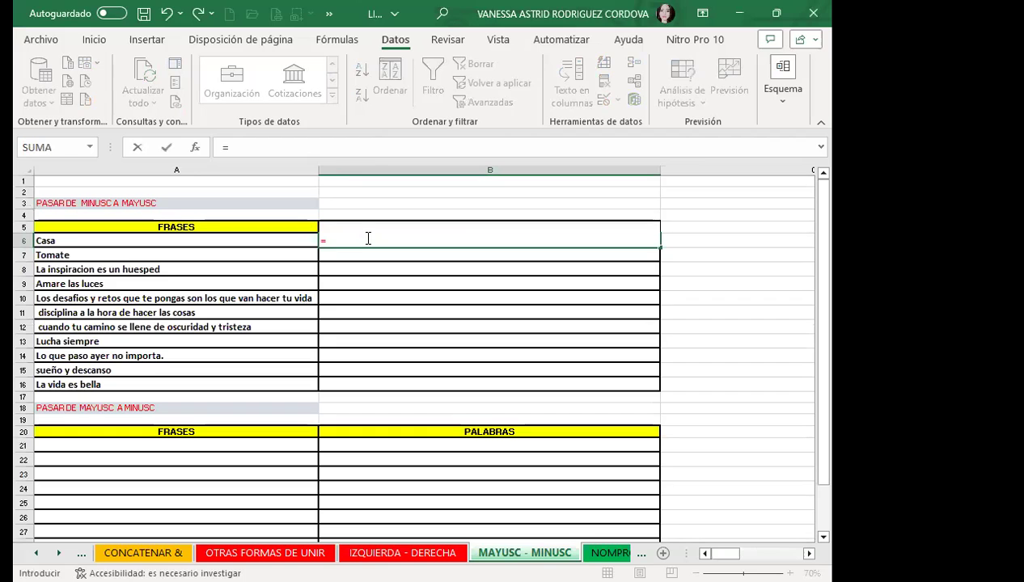
type("M")
type("AY")
left_click(371, 265)
double_click(371, 265)
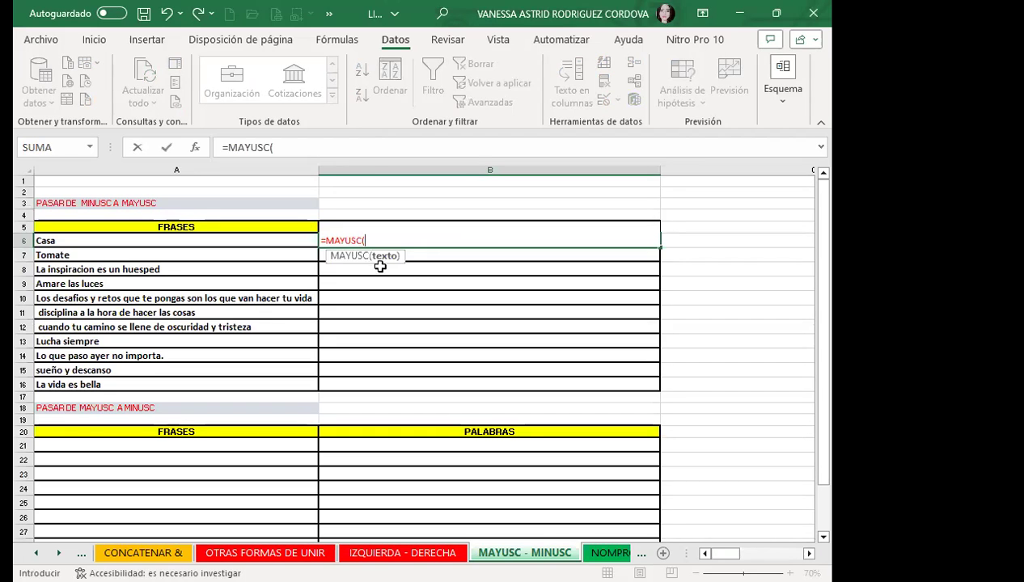
left_click(253, 241)
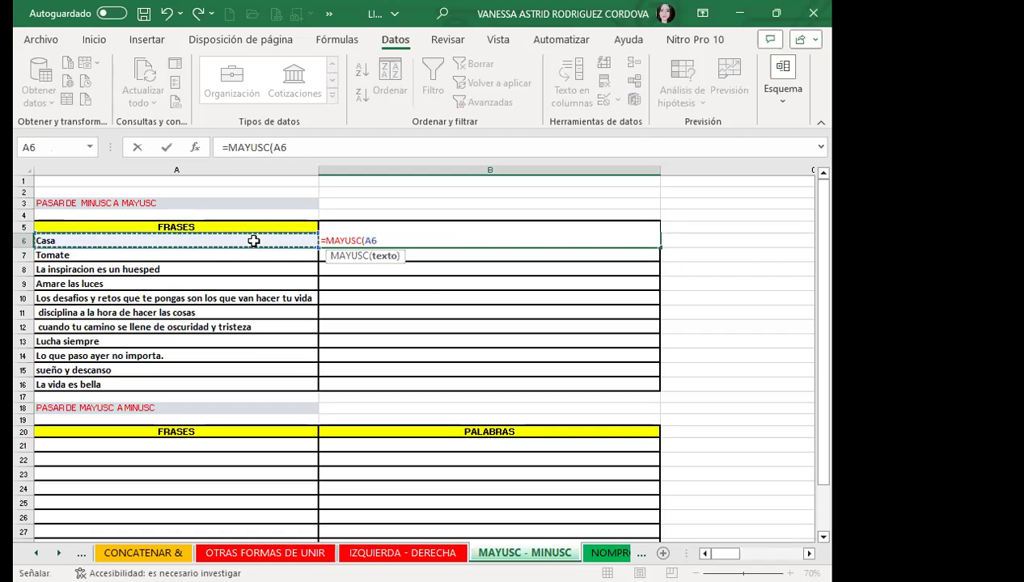
key("Return")
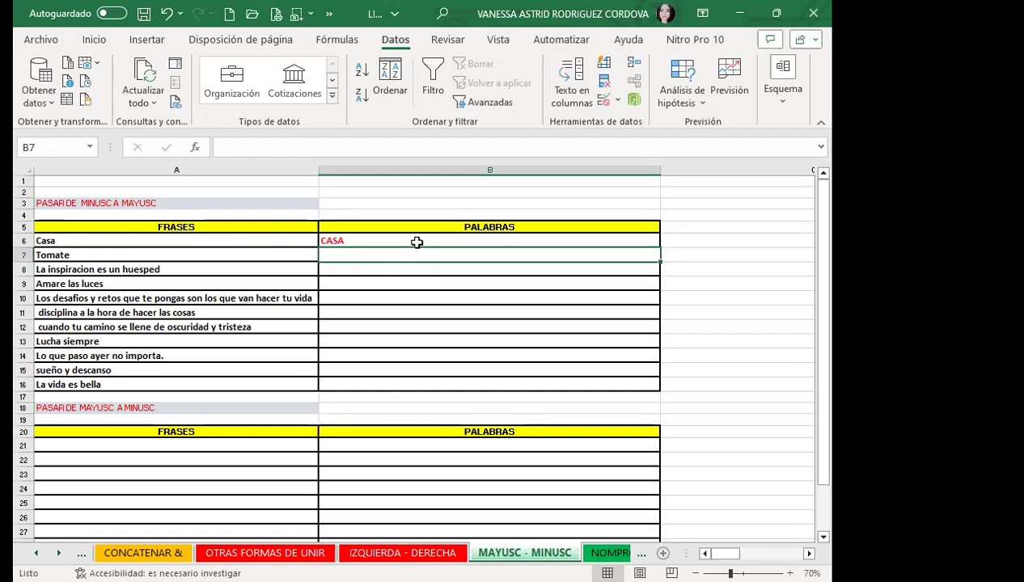
Fill the MAYUSC formula down to B16 and select the uppercase results
left_click(418, 240)
left_click_drag(660, 247, 659, 391)
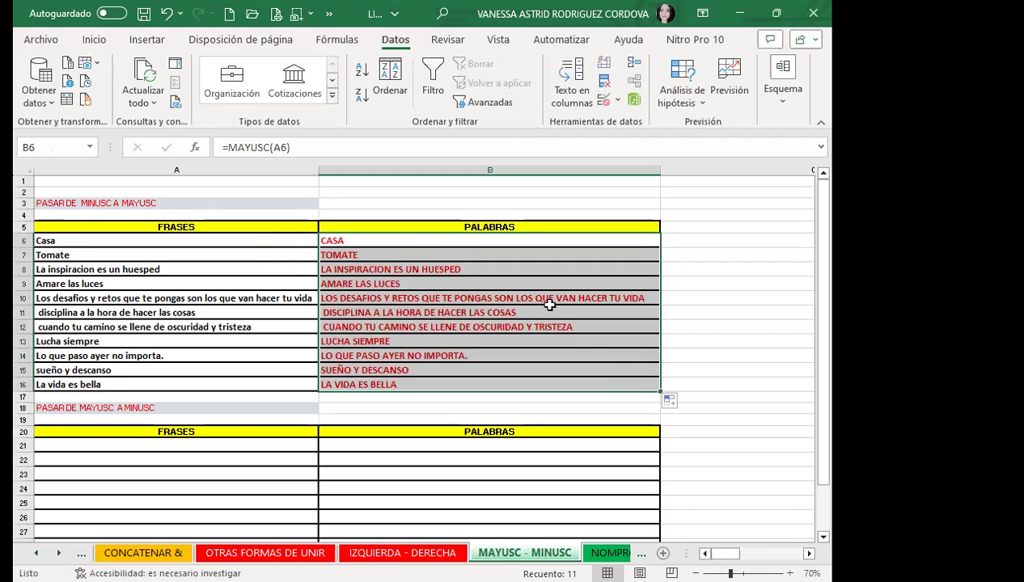
left_click(495, 299)
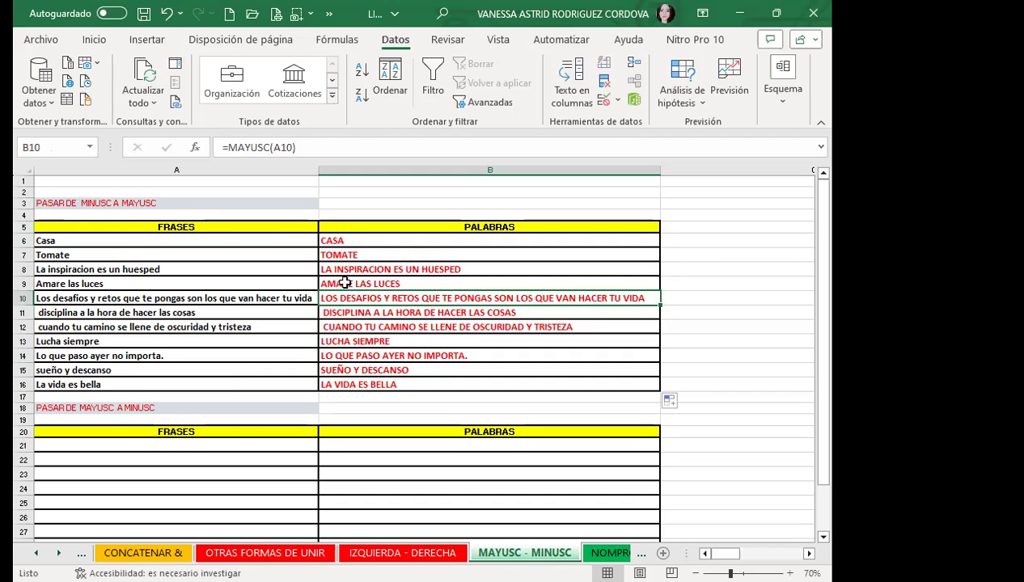
left_click_drag(359, 240, 371, 384)
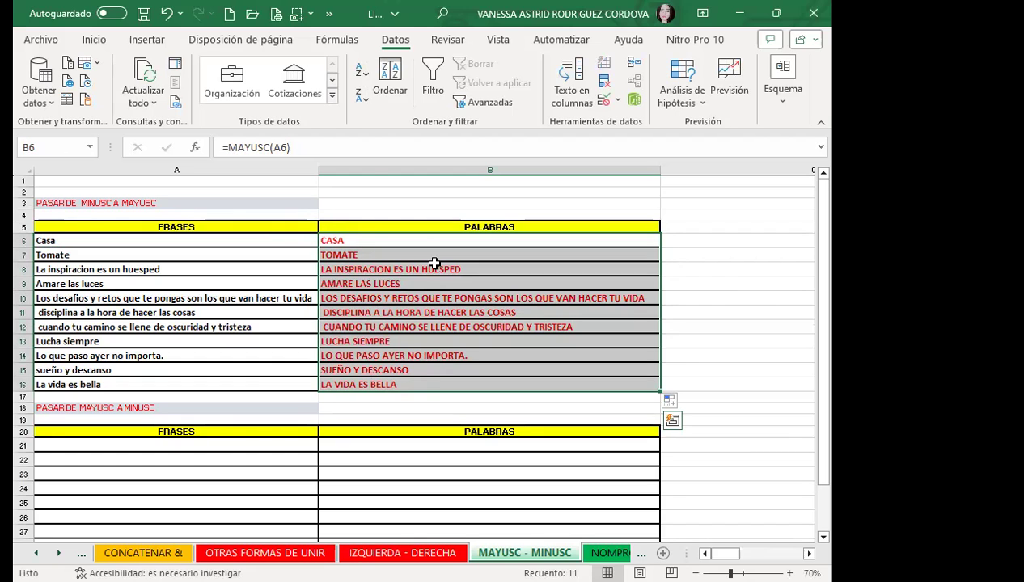
Copy the uppercase formulas and paste them into A21, producing #¡REF! errors
left_click(94, 40)
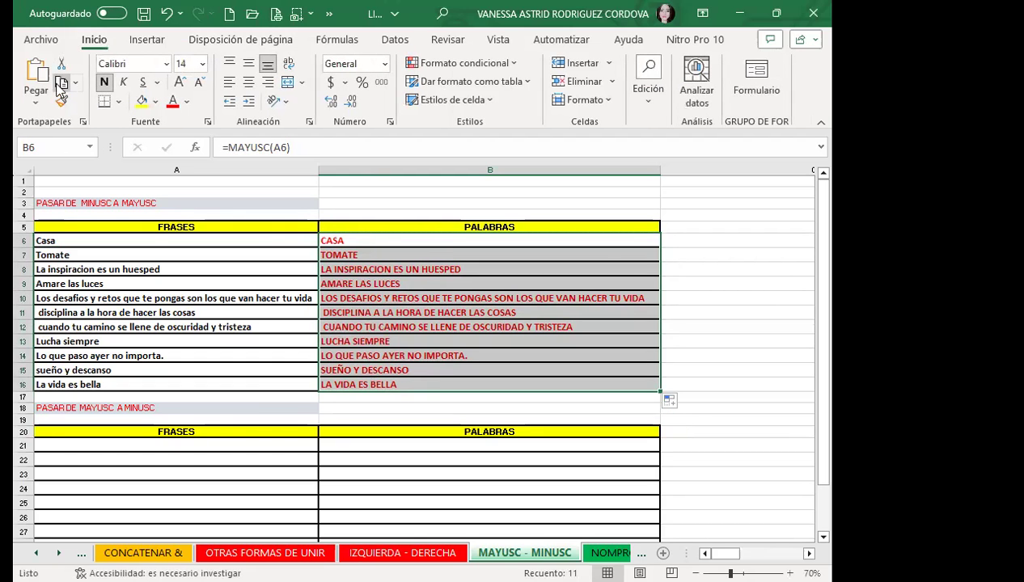
left_click(61, 83)
scroll(180, 389, "down", 2)
left_click(190, 376)
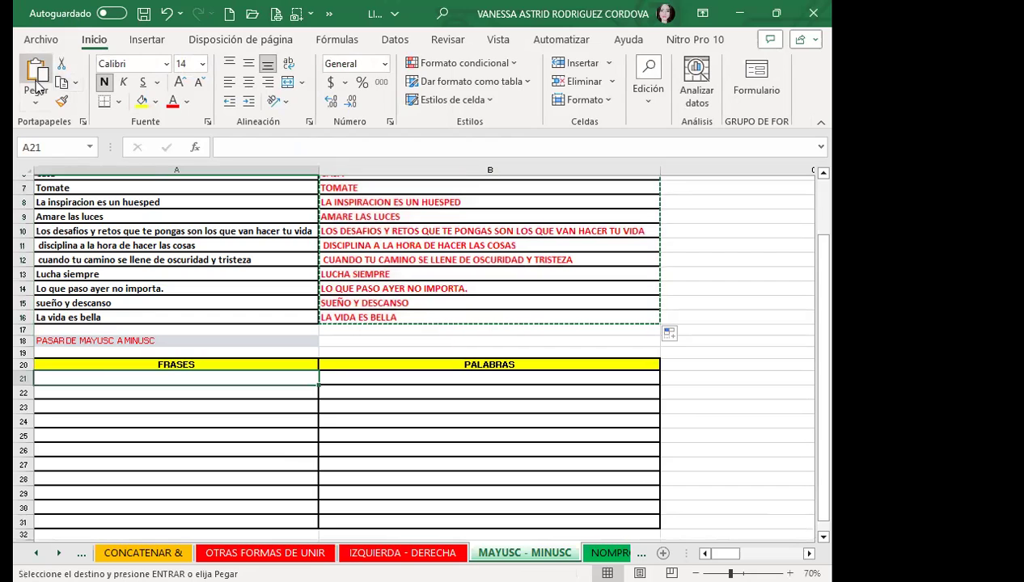
key("ctrl+v")
scroll(281, 425, "down", 2)
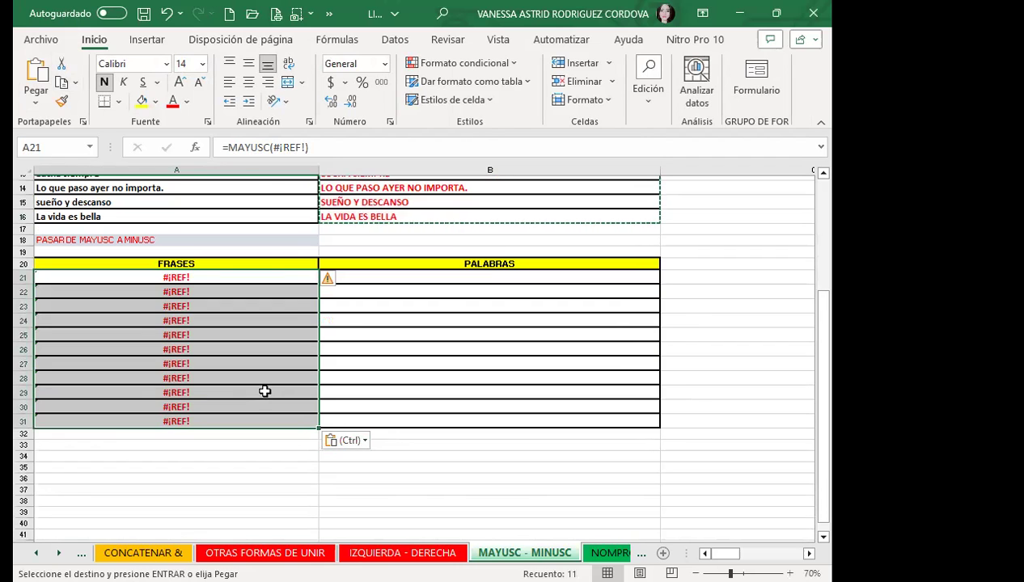
scroll(261, 381, "up", 1)
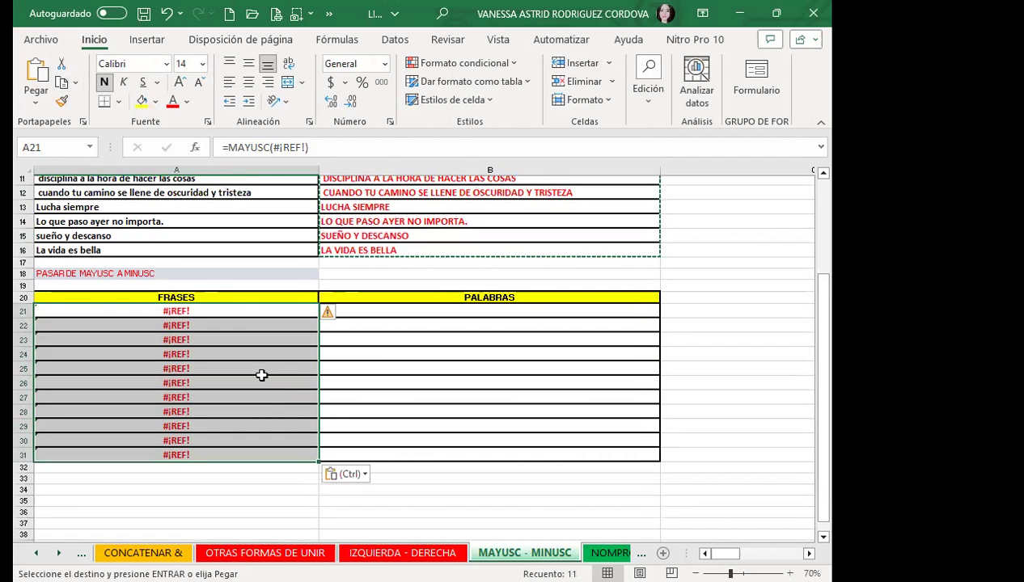
key("Escape")
Delete the #¡REF! errors from A21:A31, then reselect B6:B16
left_click(231, 310)
scroll(237, 307, "up", 2)
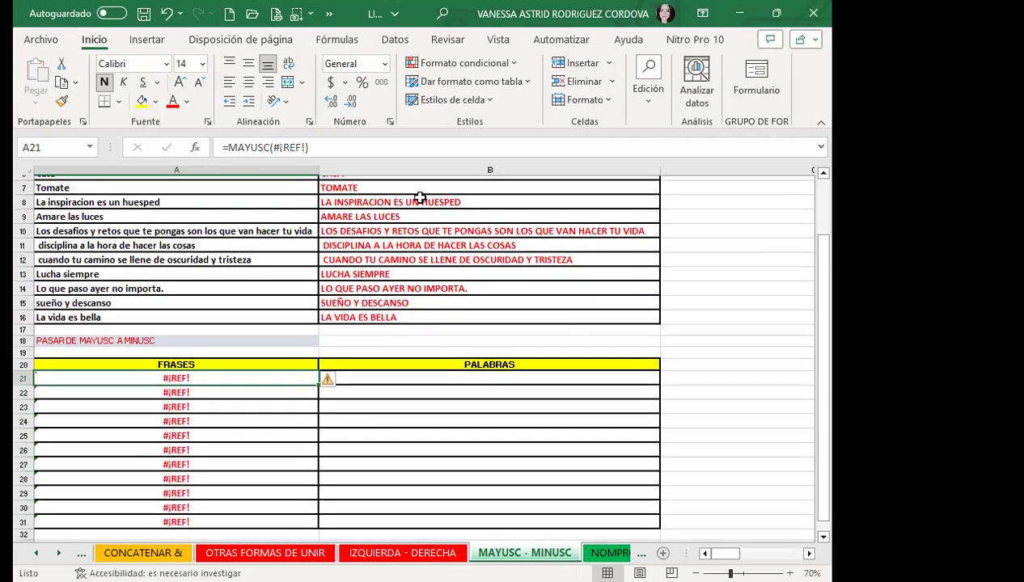
scroll(388, 384, "up", 2)
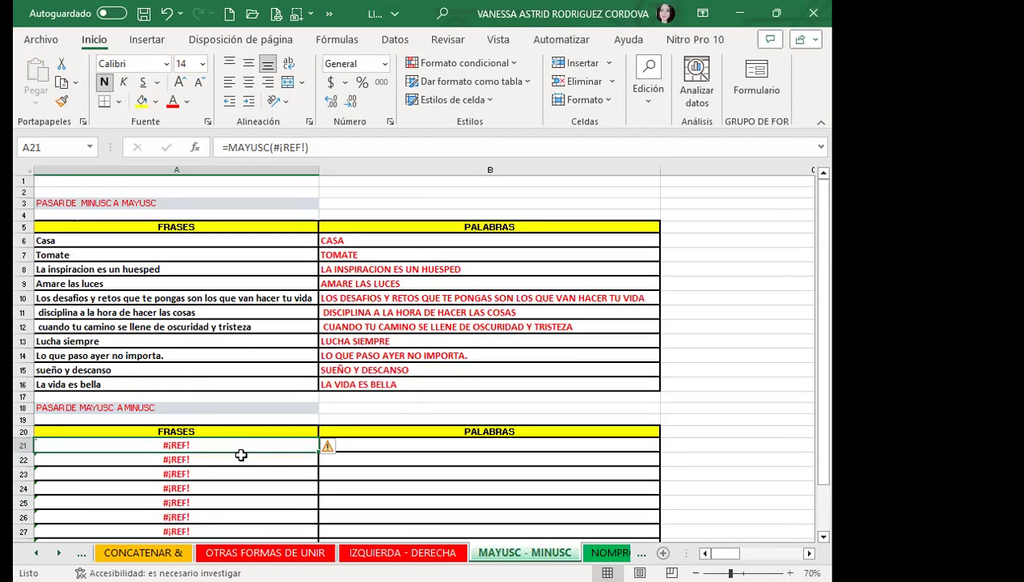
scroll(243, 451, "down", 2)
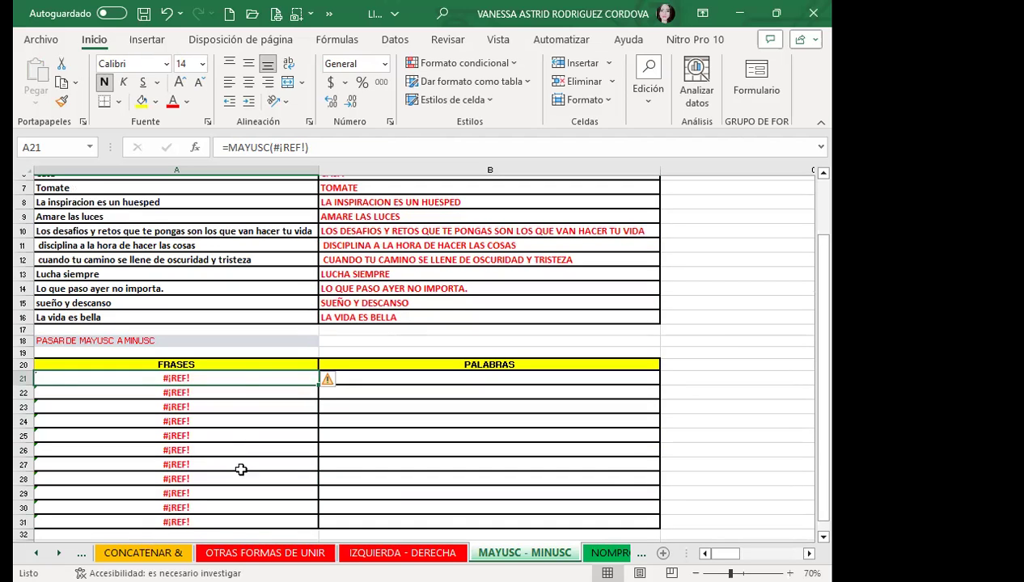
mouse_move(236, 378)
left_mouse_down()
mouse_move(231, 498)
mouse_move(235, 478)
left_mouse_up()
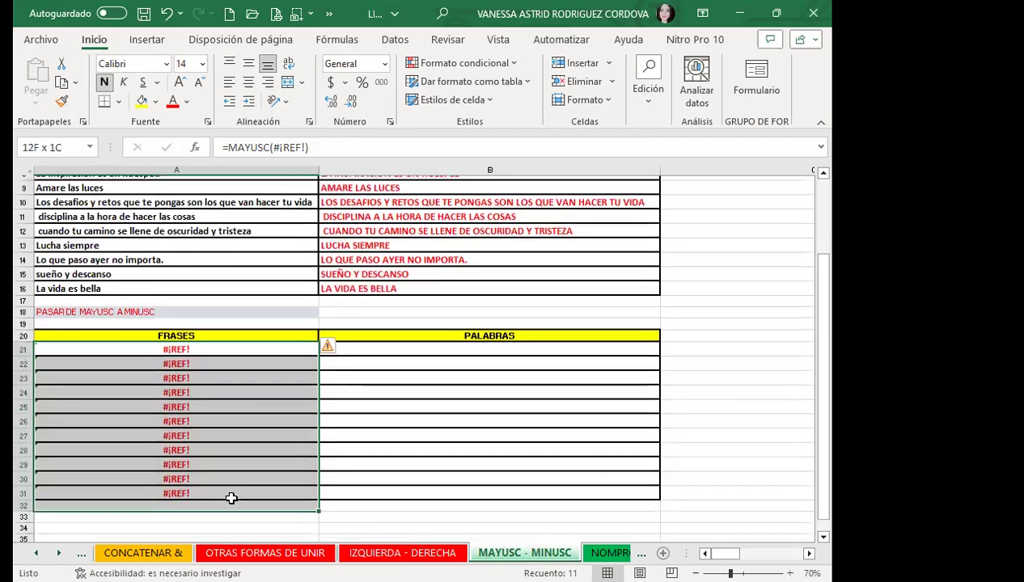
key("Delete")
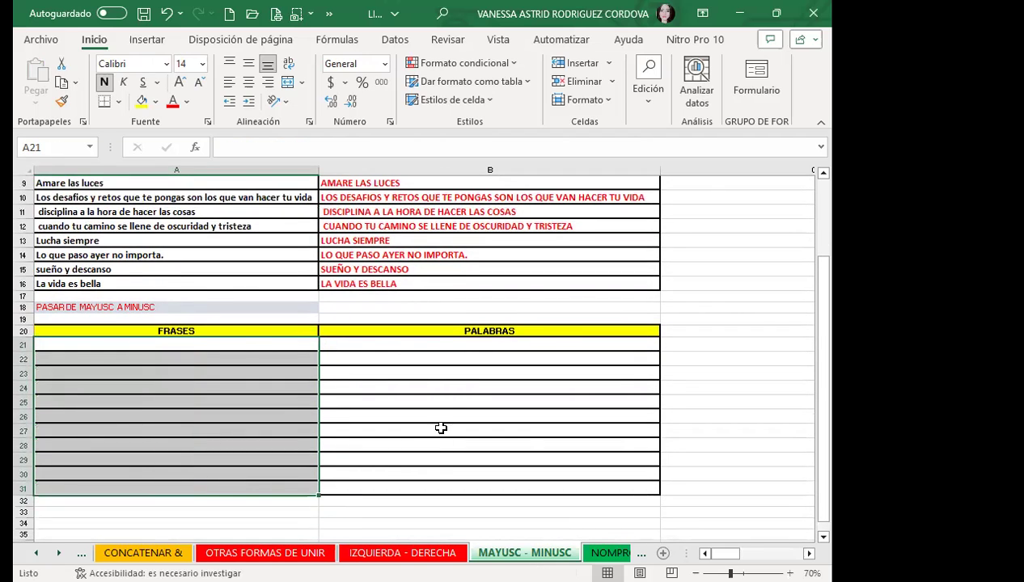
scroll(437, 424, "up", 3)
left_click_drag(397, 239, 388, 383)
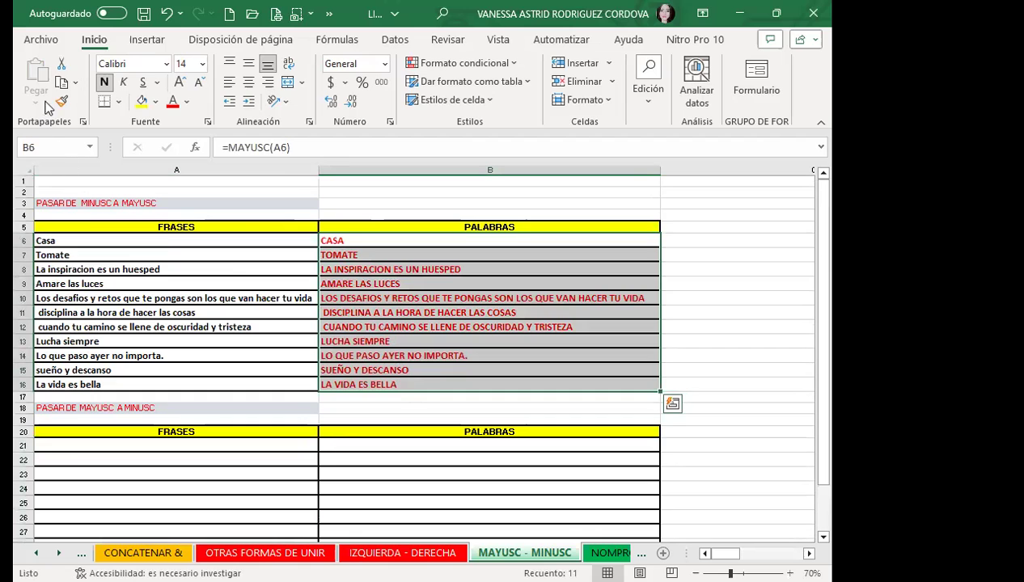
Copy the uppercase phrases from B6:B16 and paste them as values into A21
left_click(62, 81)
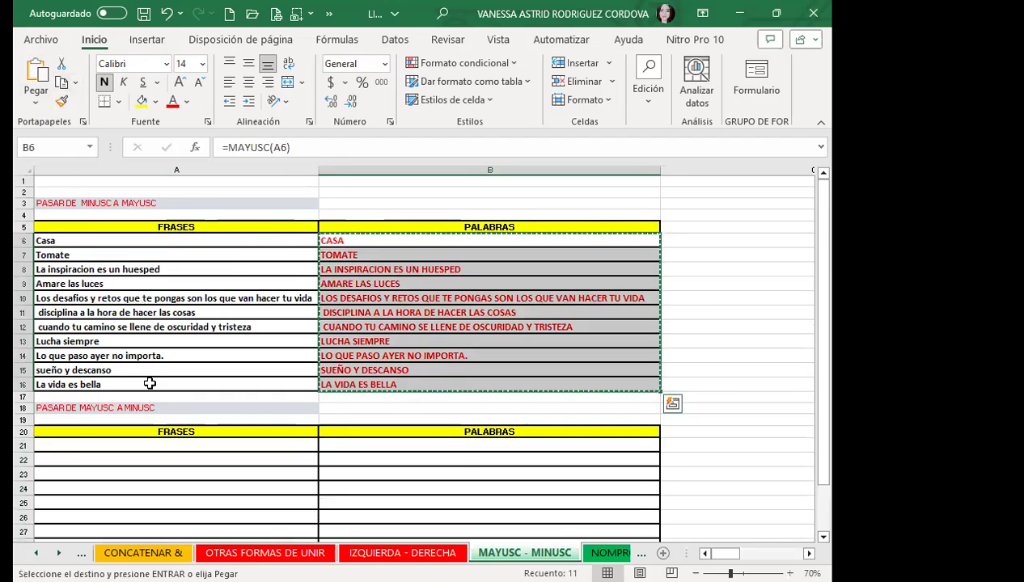
scroll(125, 376, "down", 2)
left_click(125, 378)
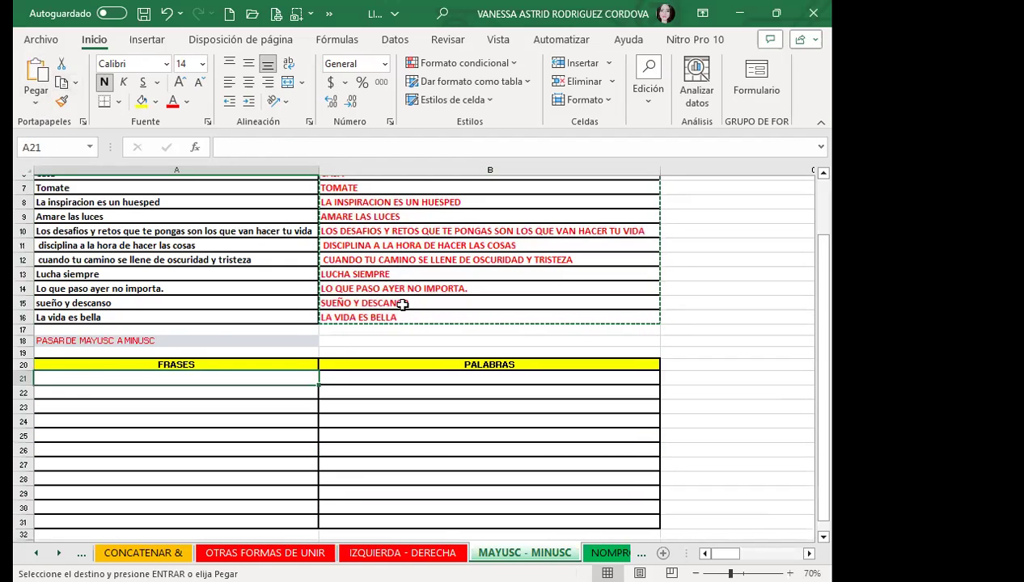
scroll(400, 299, "up", 2)
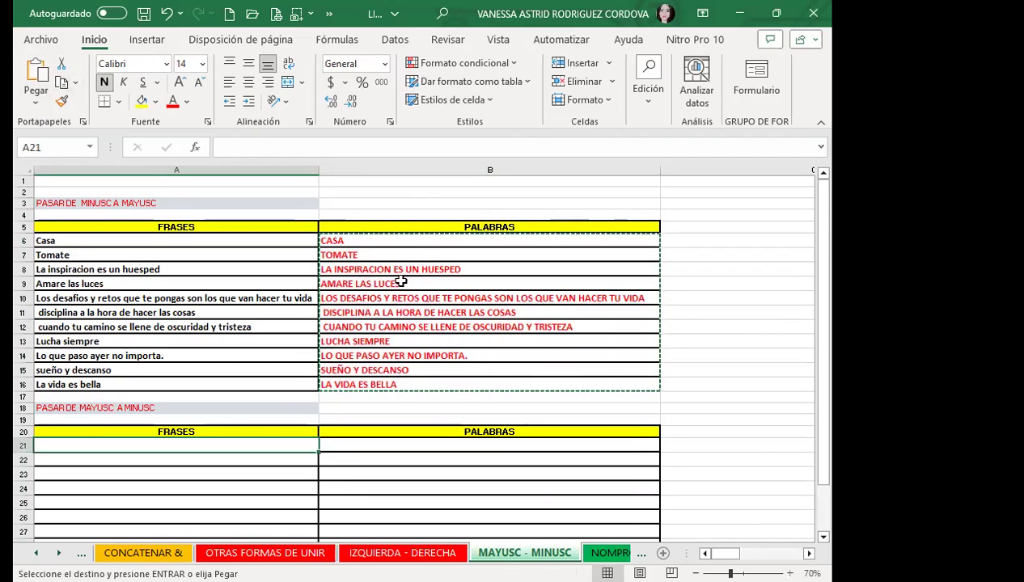
left_click(377, 241)
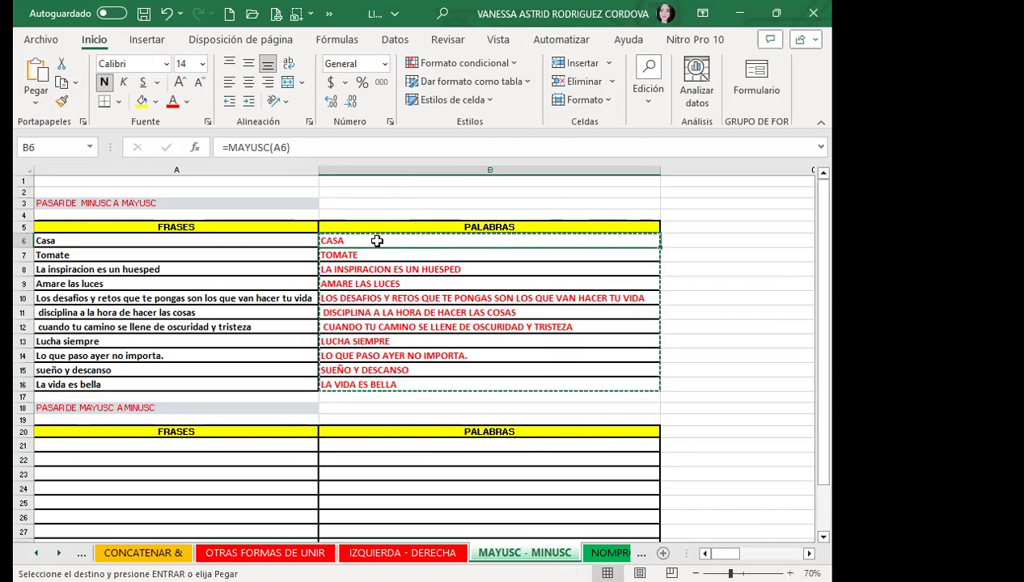
left_click(89, 442)
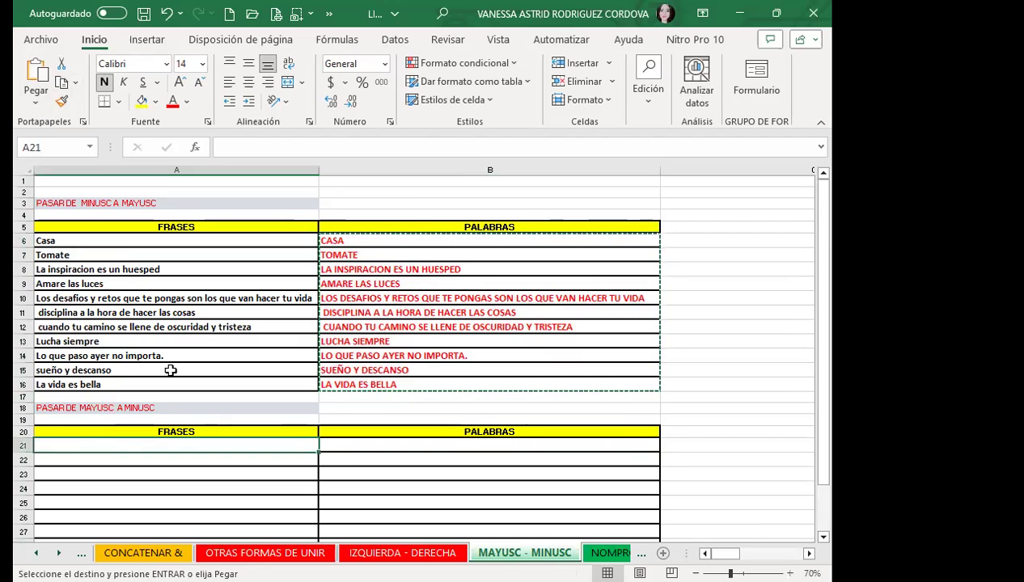
left_click(36, 101)
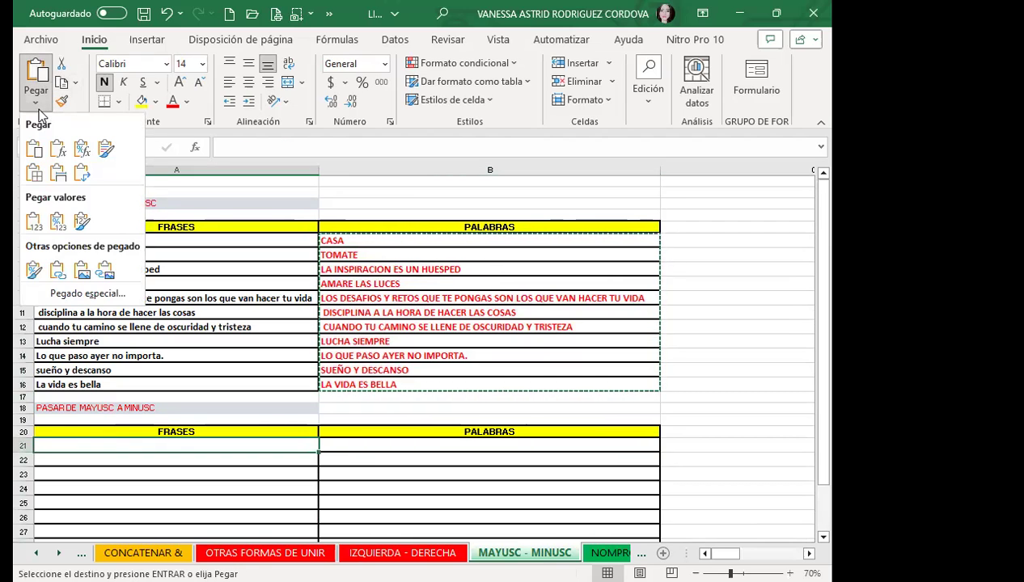
left_click(36, 227)
Widen column A and check the pasted phrases, cancelling an accidental move onto A23
left_click_drag(318, 170, 369, 168)
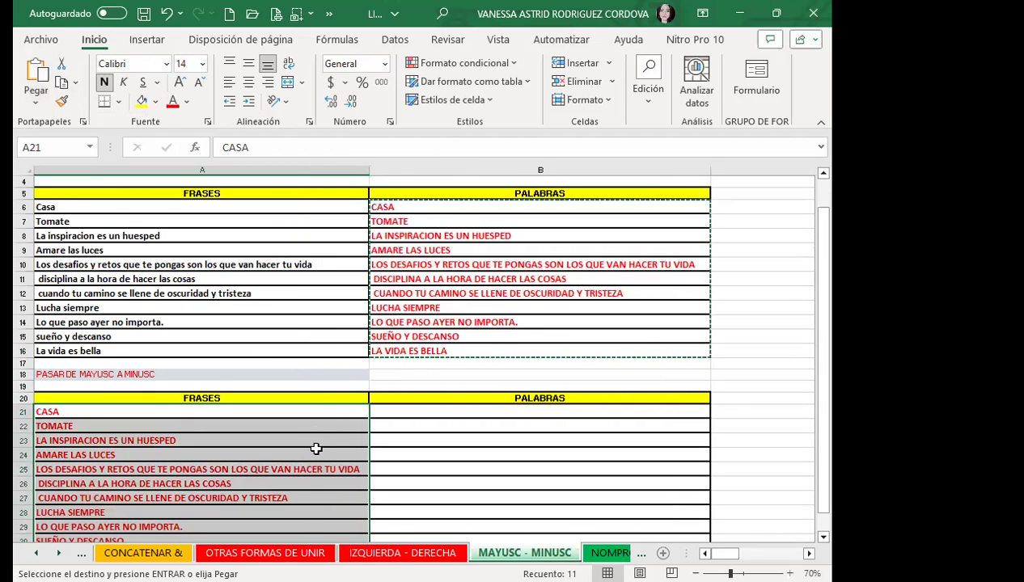
scroll(312, 445, "down", 1)
left_click(179, 464)
left_click(161, 421)
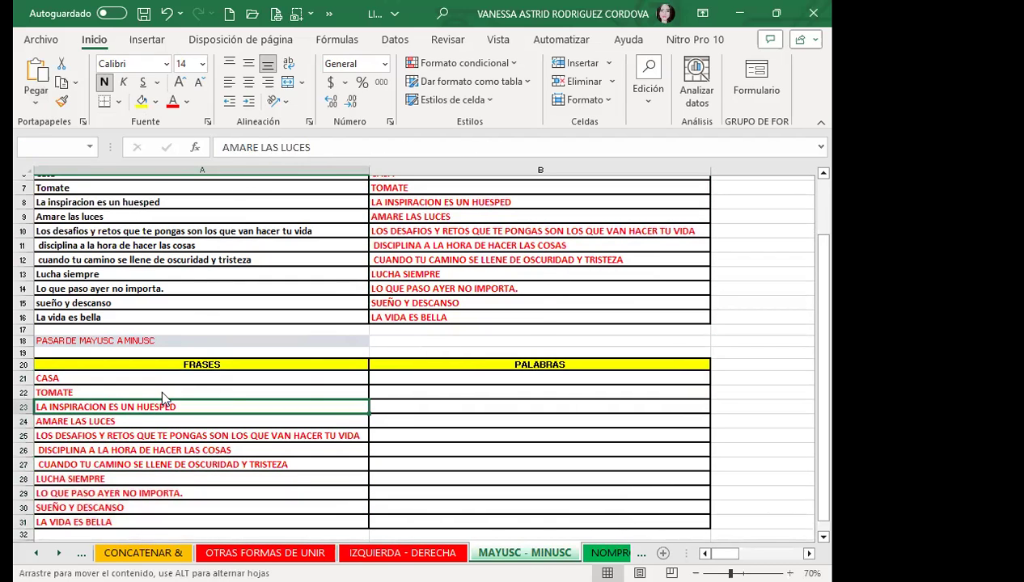
left_click_drag(160, 419, 160, 404)
left_click(479, 346)
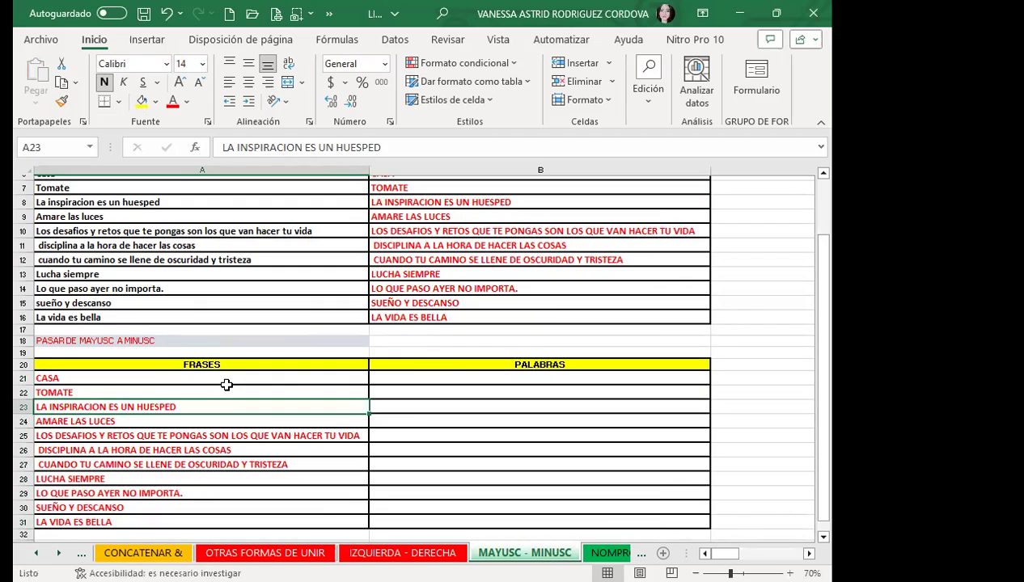
left_click(226, 387)
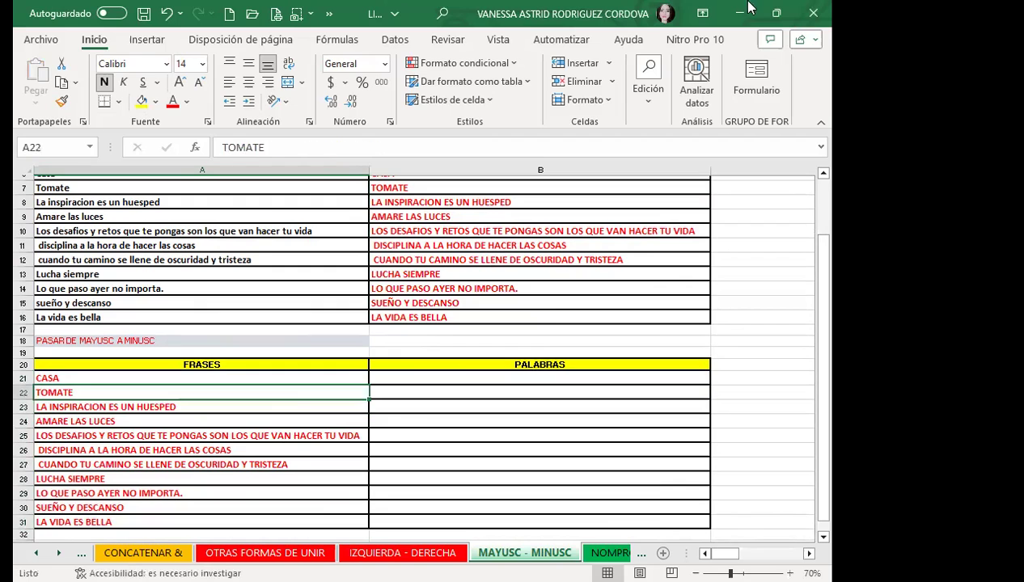
left_click(153, 464)
scroll(189, 427, "down", 2)
left_click(192, 433)
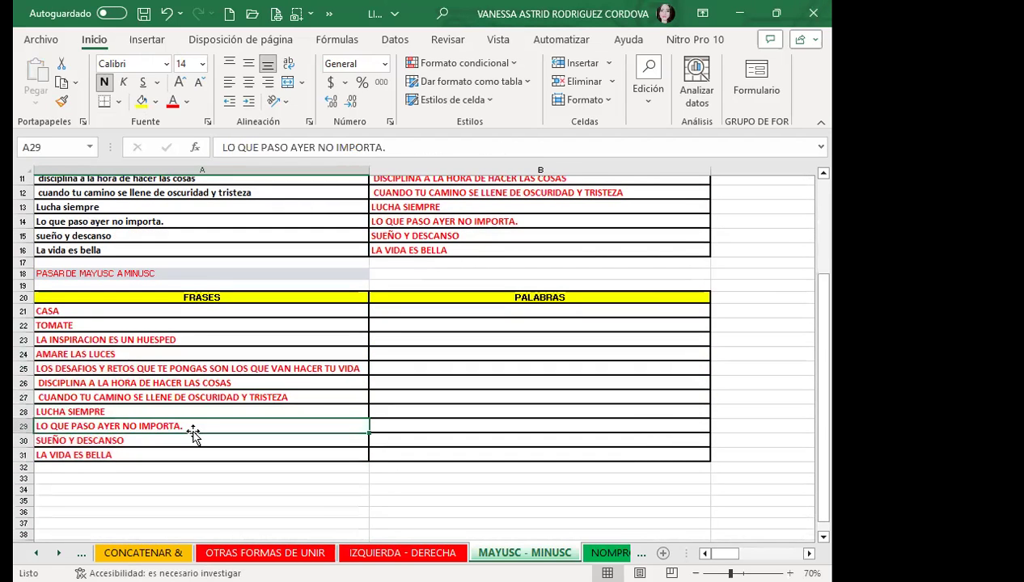
scroll(356, 405, "up", 2)
Enter =MINUSC(A21) in B21 and fill it down to B31, giving lowercase phrases
left_click(393, 378)
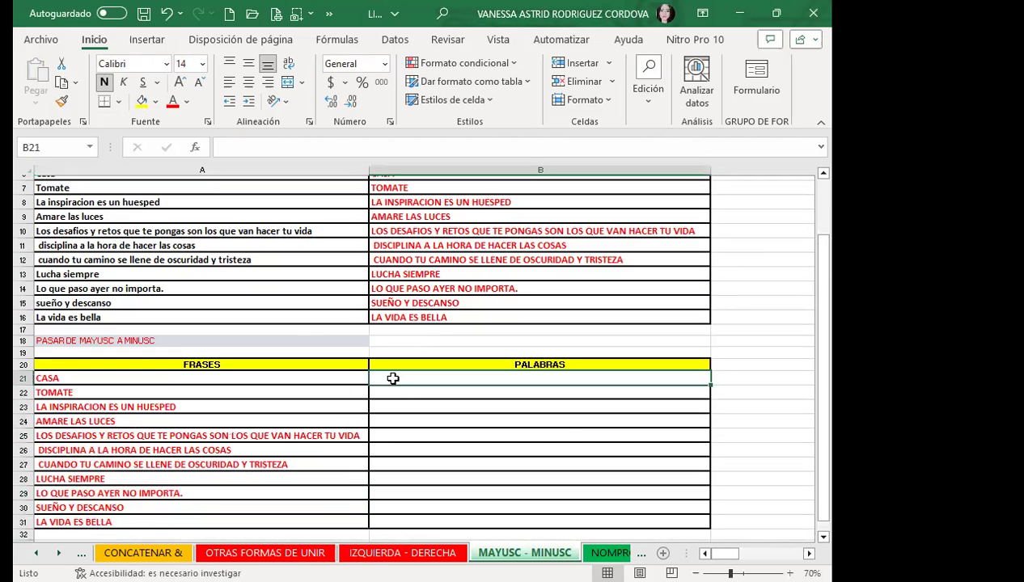
type("=")
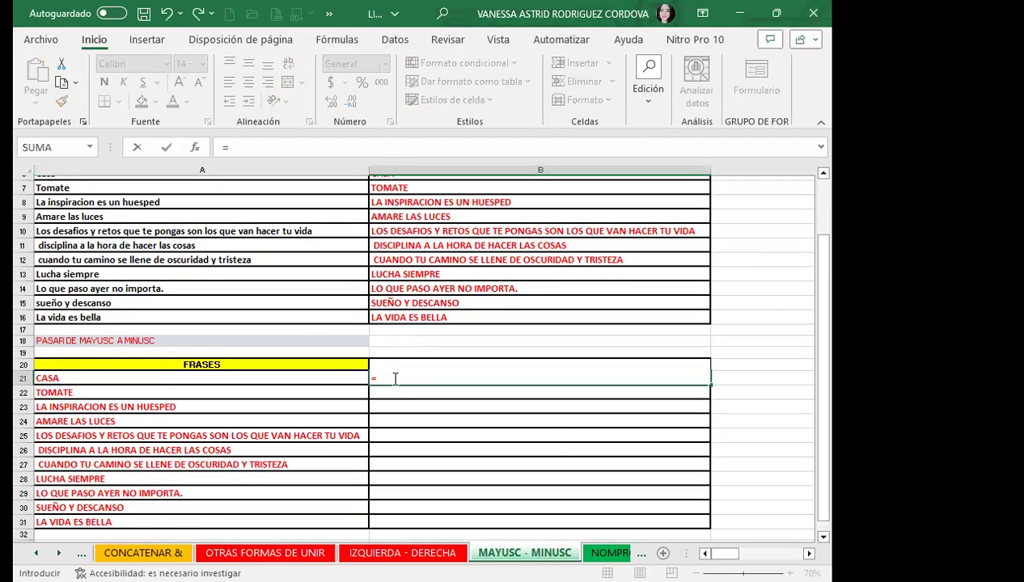
type("MINU")
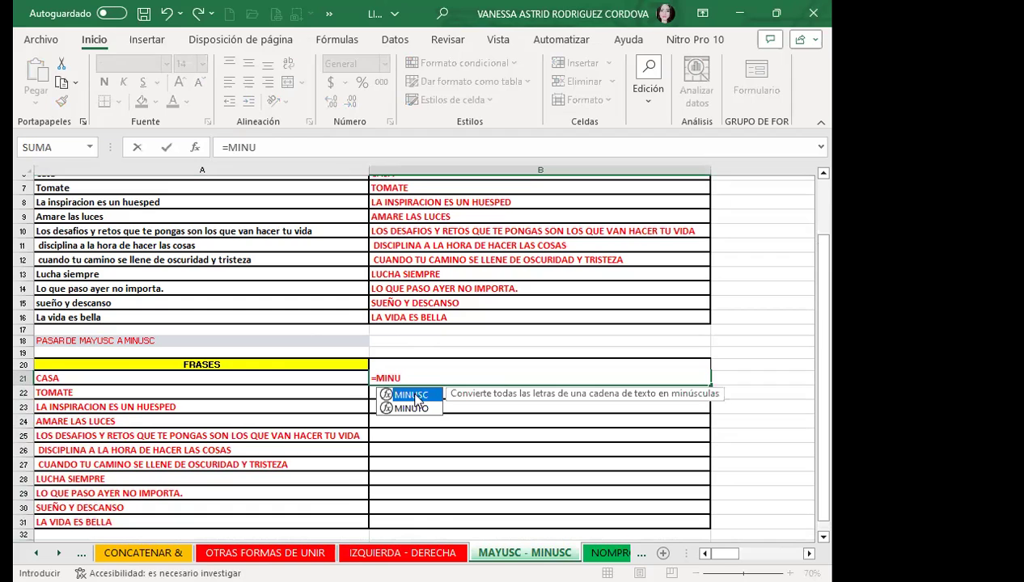
key("Tab")
left_click(272, 376)
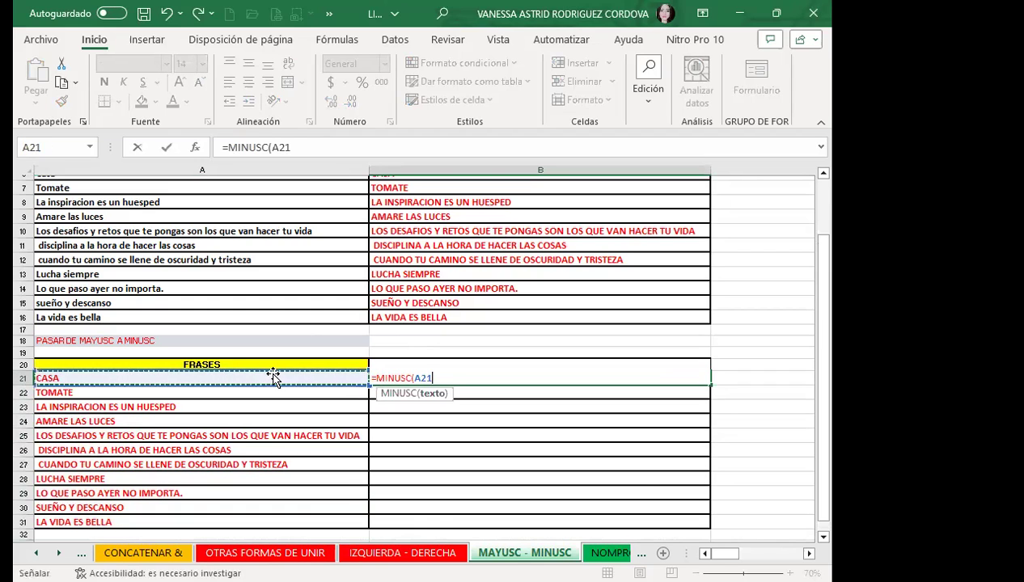
key("Return")
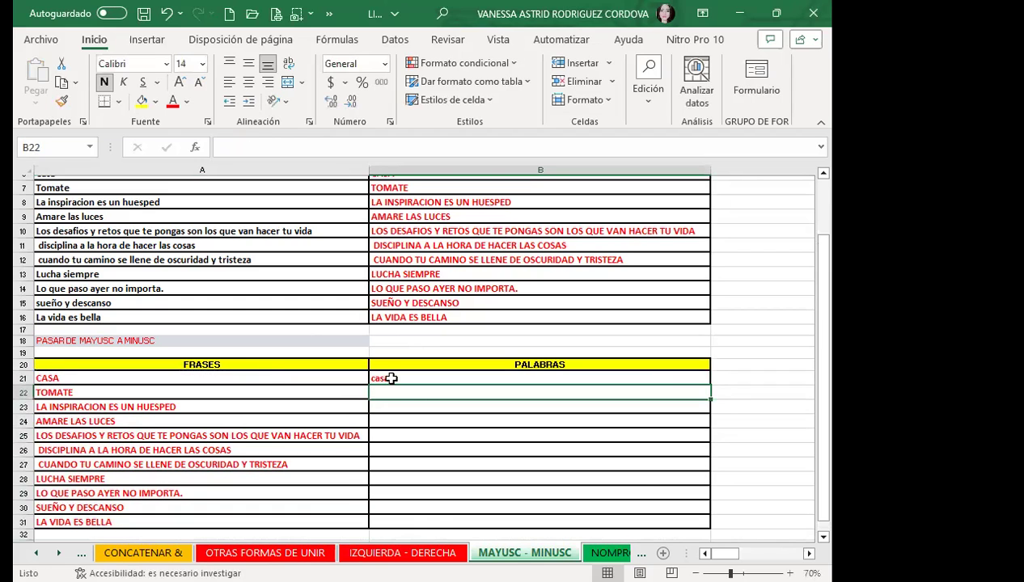
left_click(391, 378)
mouse_move(710, 385)
left_mouse_down()
mouse_move(712, 518)
mouse_move(707, 496)
left_mouse_up()
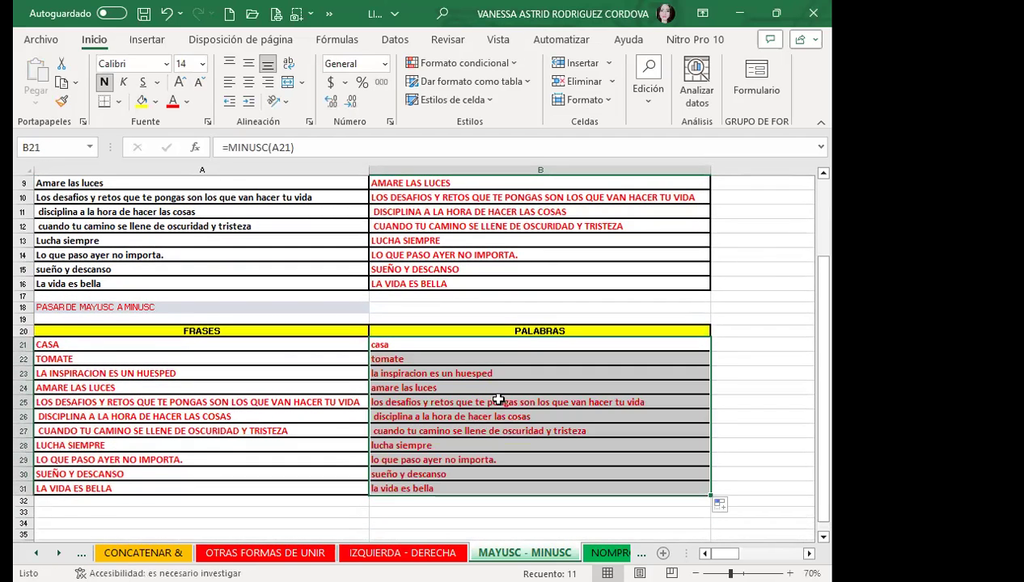
left_click(495, 400)
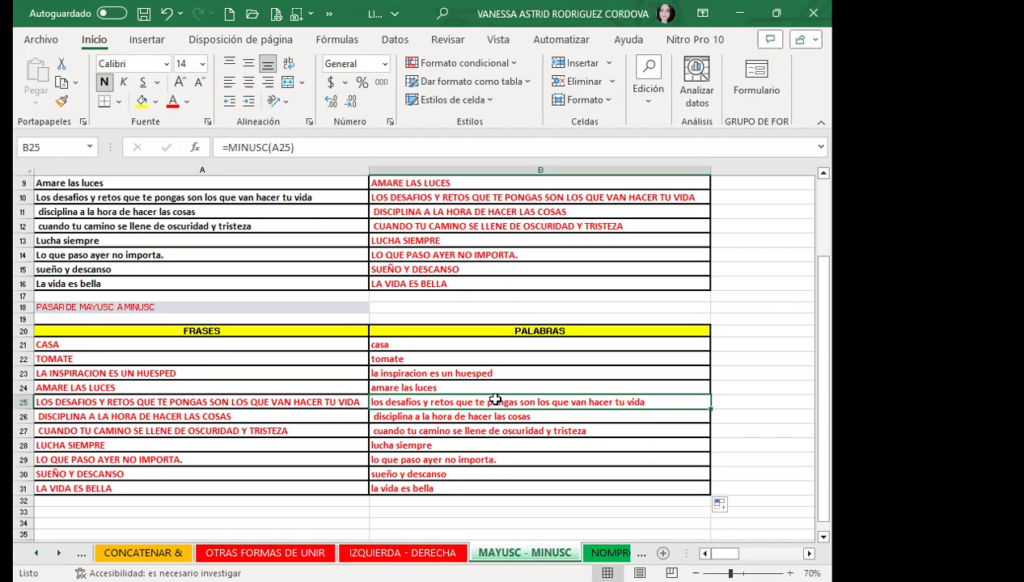
Review the MAYUSC formula in B6 and the MINUSC formulas in B21 and B31, then go to the NOMPROPIO sheet
scroll(367, 321, "up", 3)
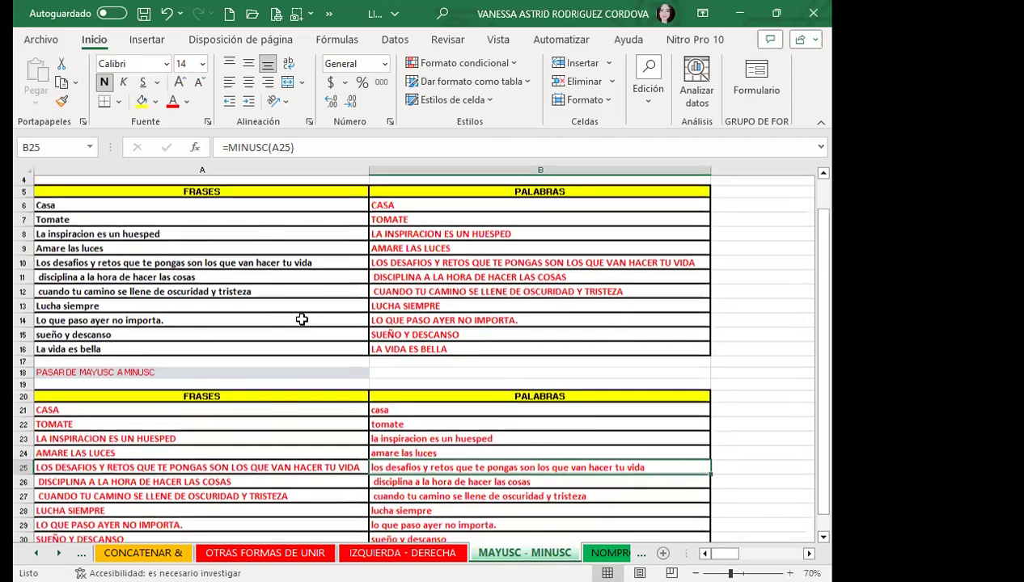
left_click(147, 239)
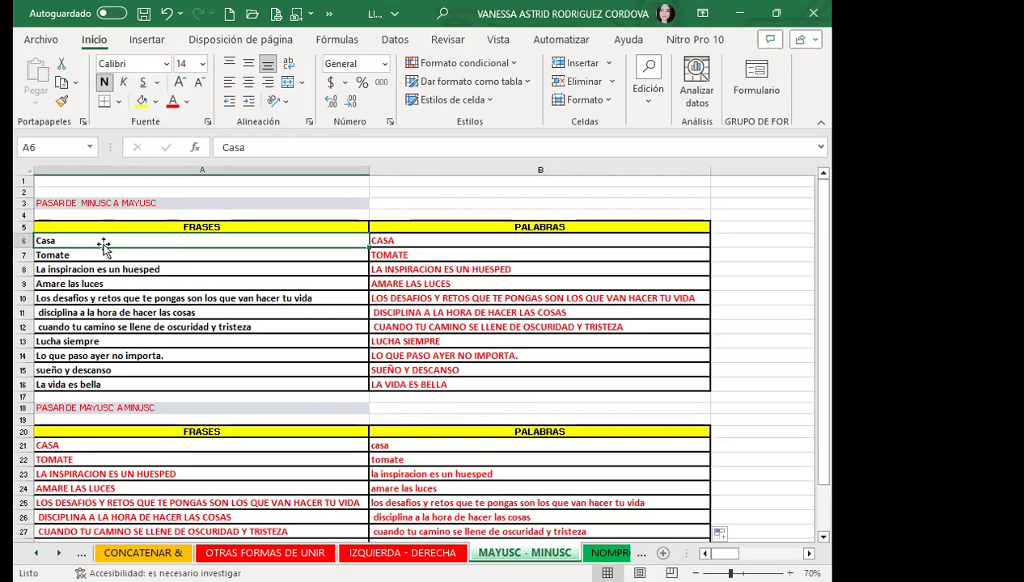
left_click(429, 238)
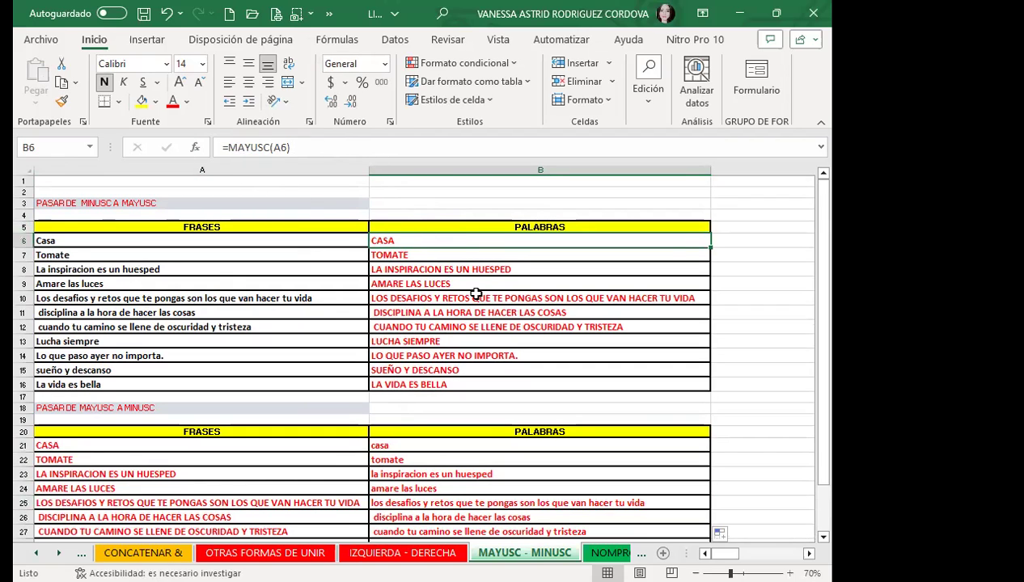
scroll(465, 243, "down", 3)
scroll(425, 352, "down", 1)
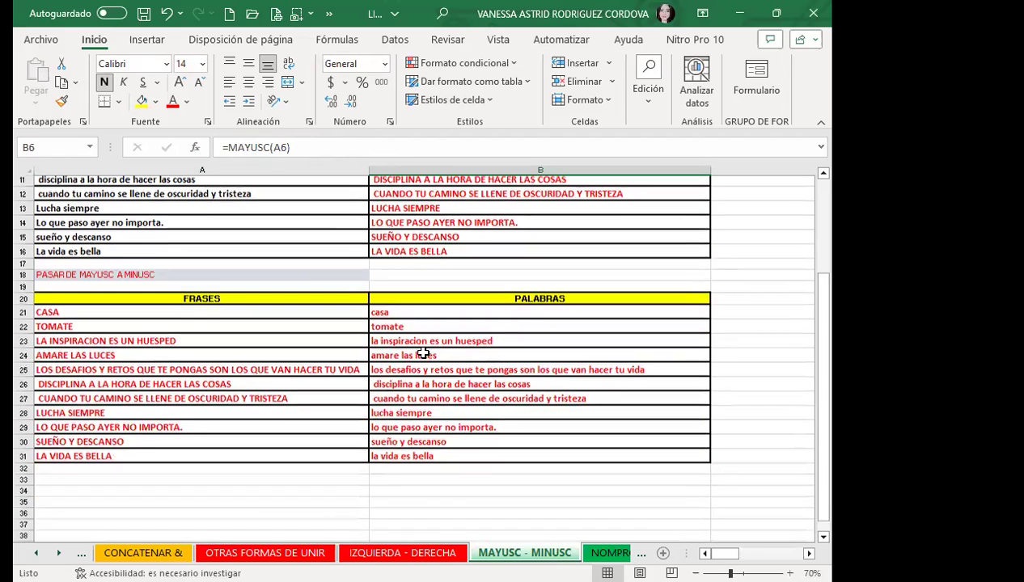
left_click(63, 311)
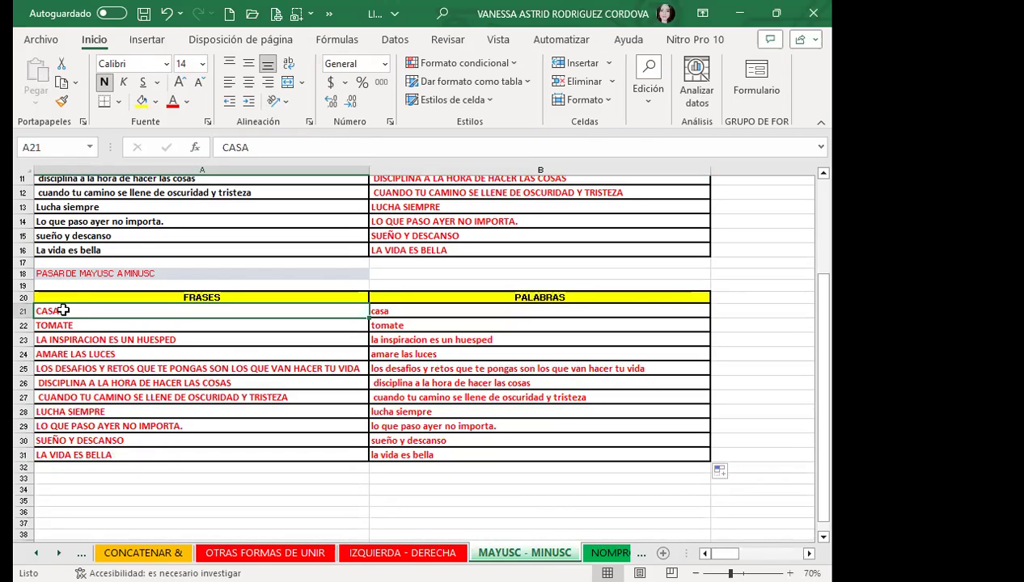
left_click(421, 311)
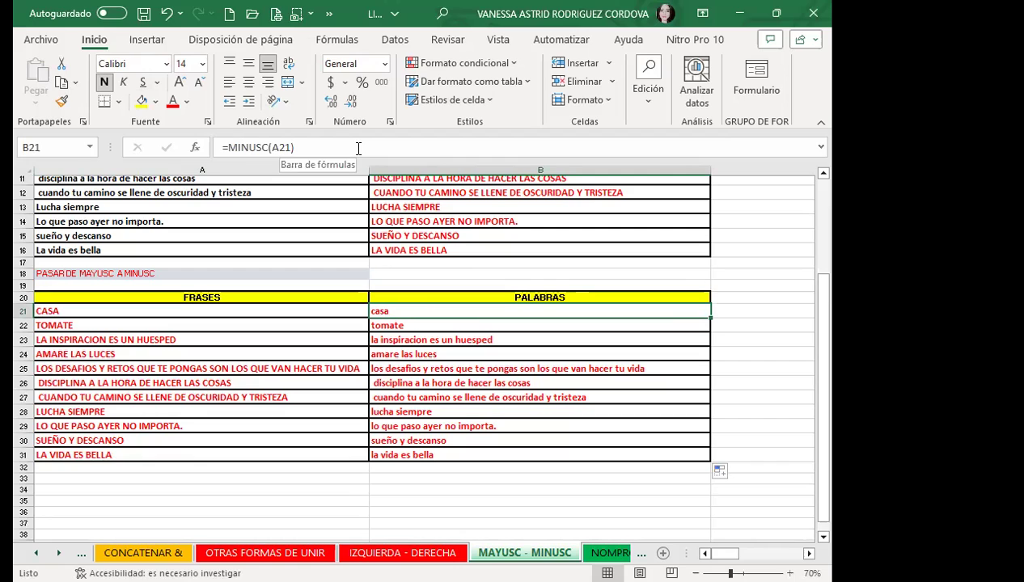
left_click(439, 457)
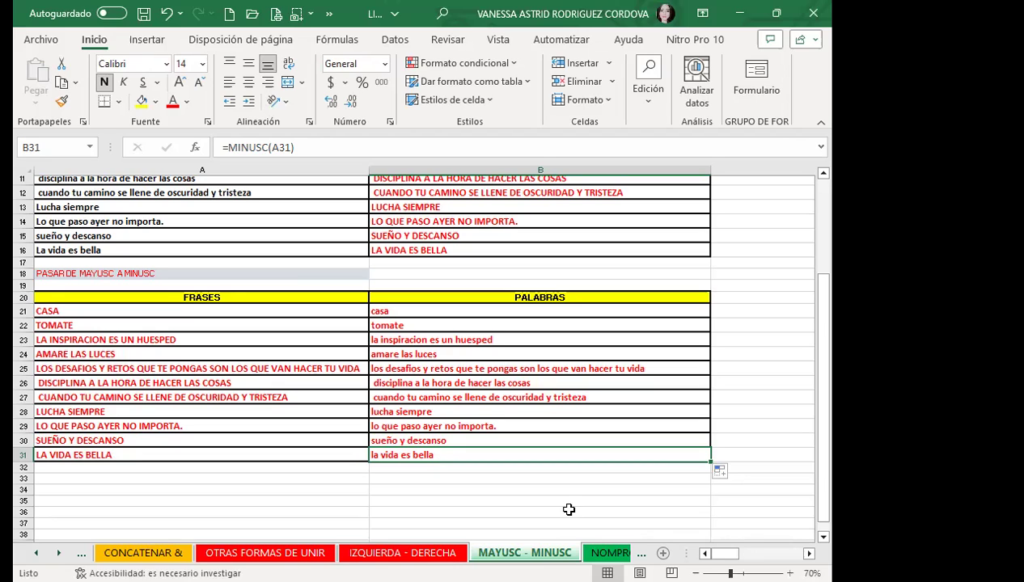
left_click(608, 553)
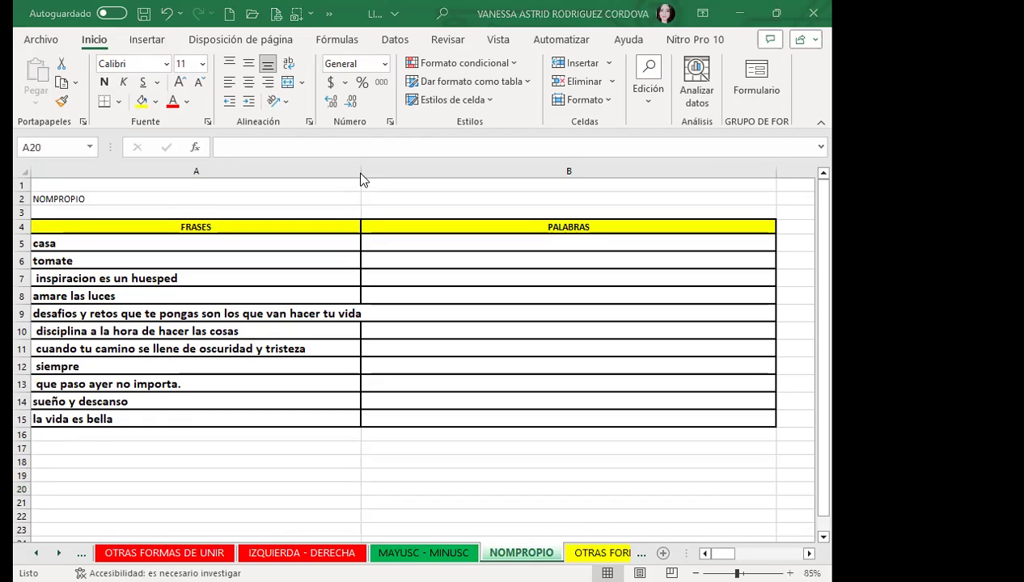
Widen column A on NOMPROPIO to fit the lowercase phrases and select B5
left_click_drag(361, 172, 372, 171)
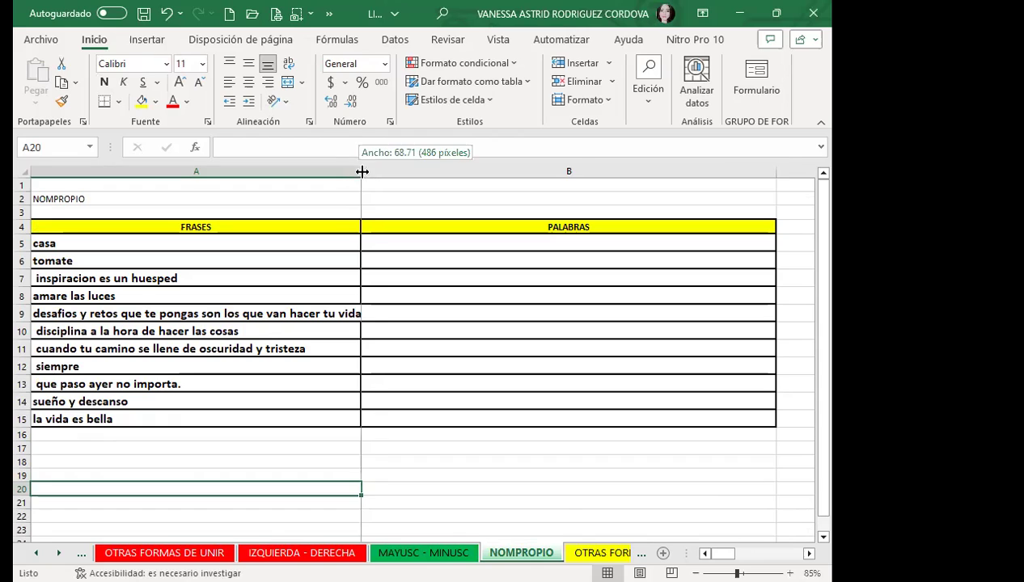
left_click(381, 242)
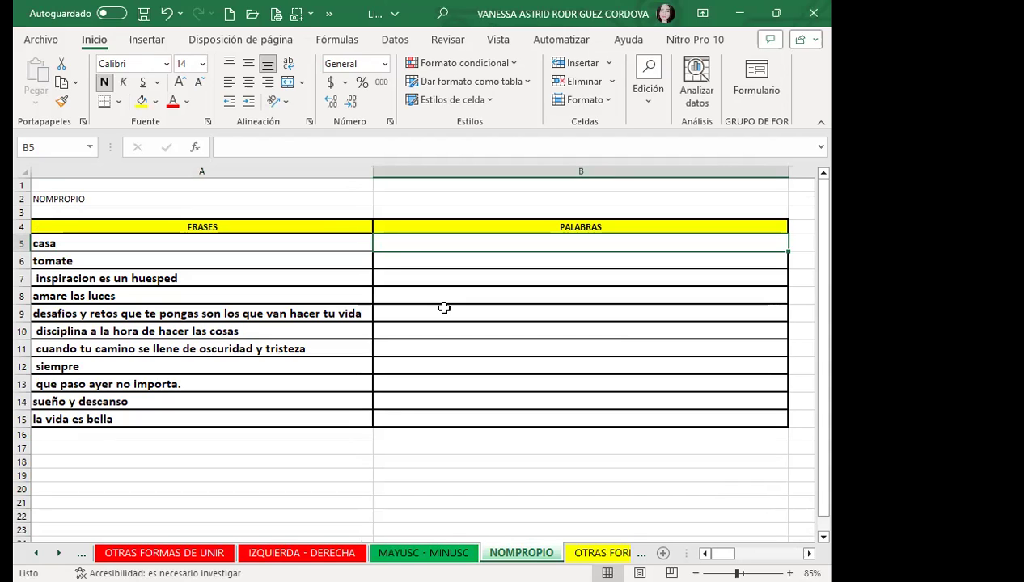
Enter =NOMPROPIO(A5) in B5 and fill it down through B15
type("=")
type("NOM")
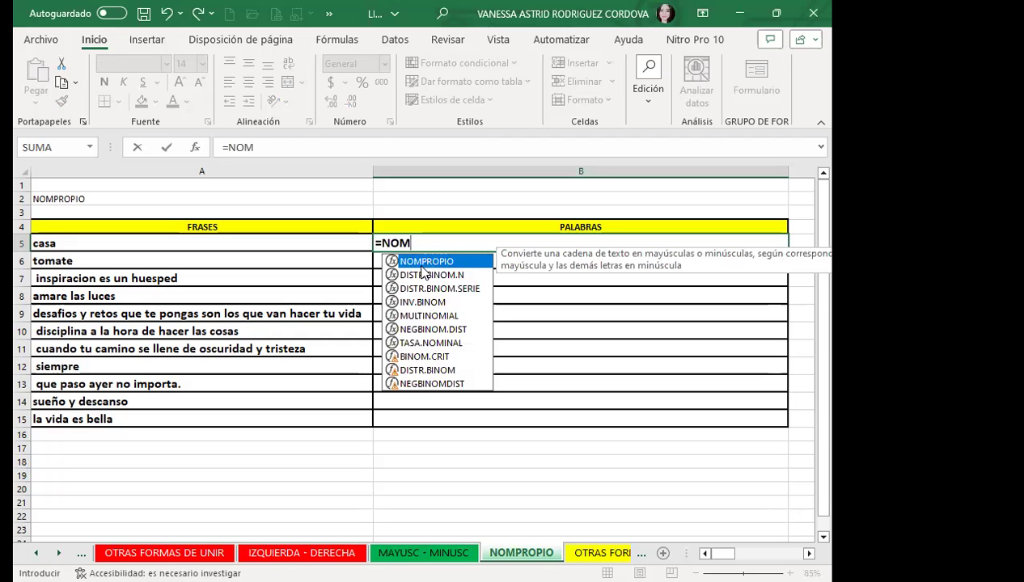
key("Tab")
left_click(302, 244)
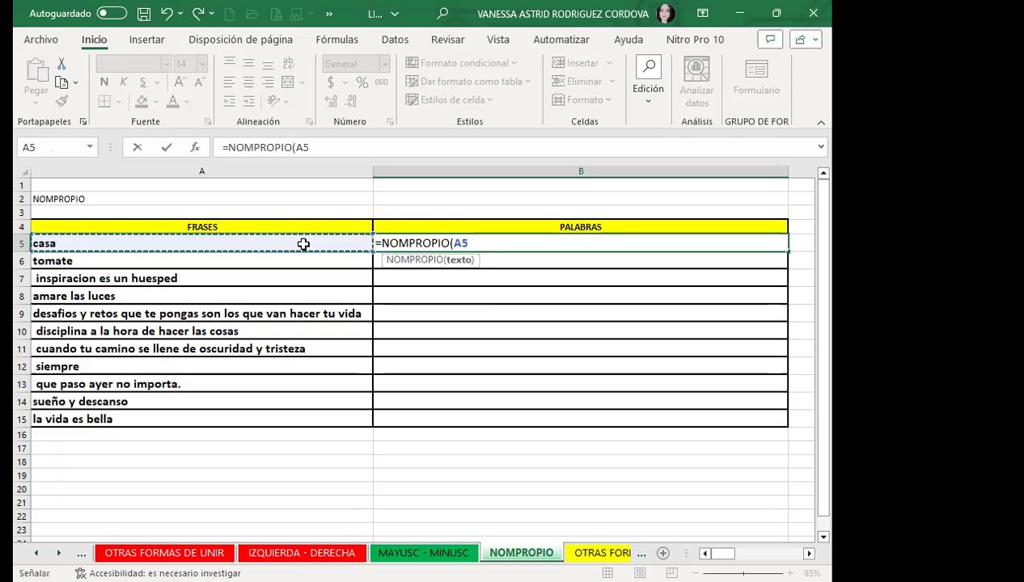
key("Return")
left_click(426, 244)
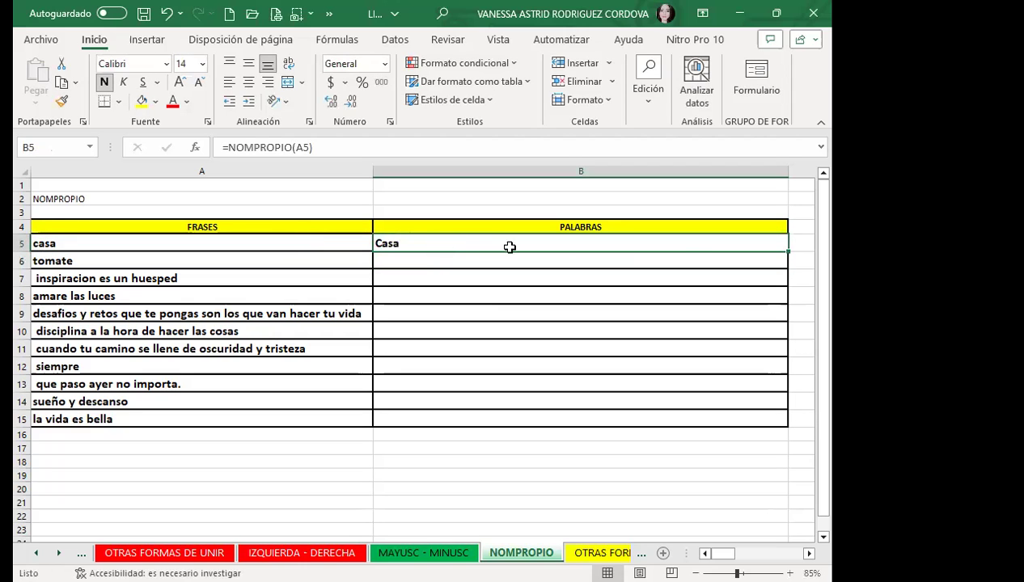
left_click_drag(787, 252, 778, 431)
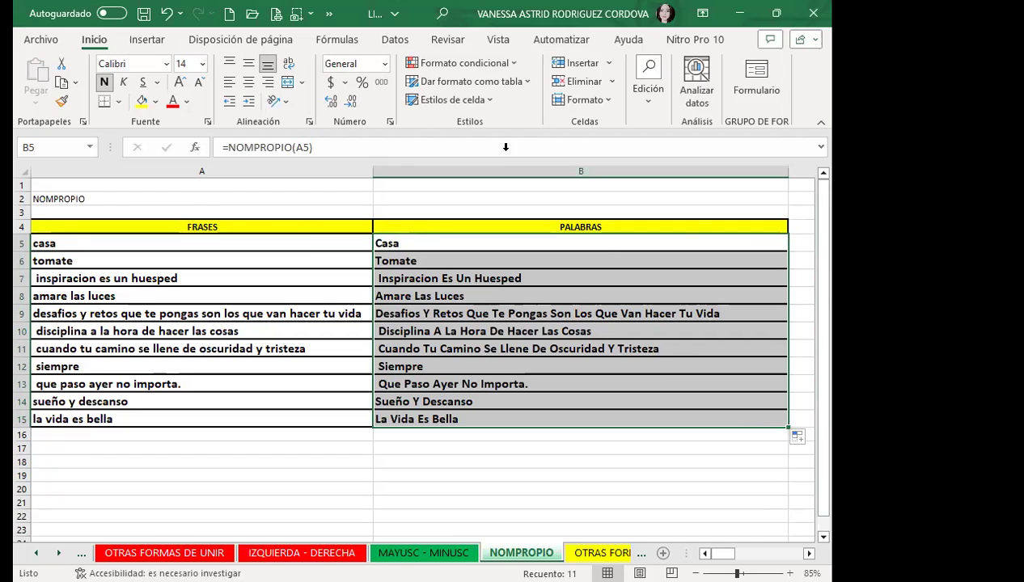
Check the proper-case formulas in B7 to B13, then copy B5:B15
left_click(376, 275)
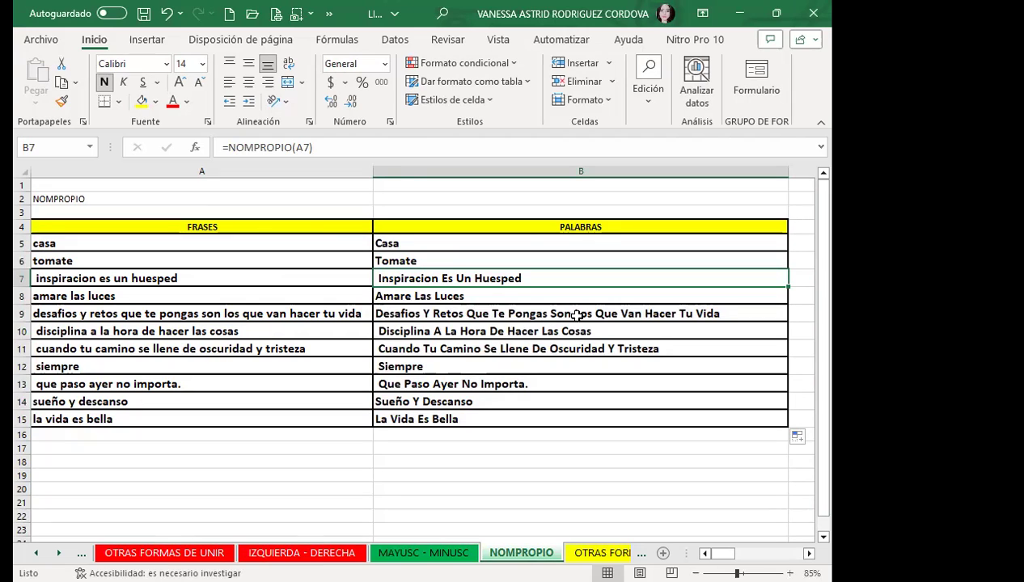
left_click(447, 343)
left_click(410, 364)
left_click(411, 380)
left_click_drag(417, 243, 419, 414)
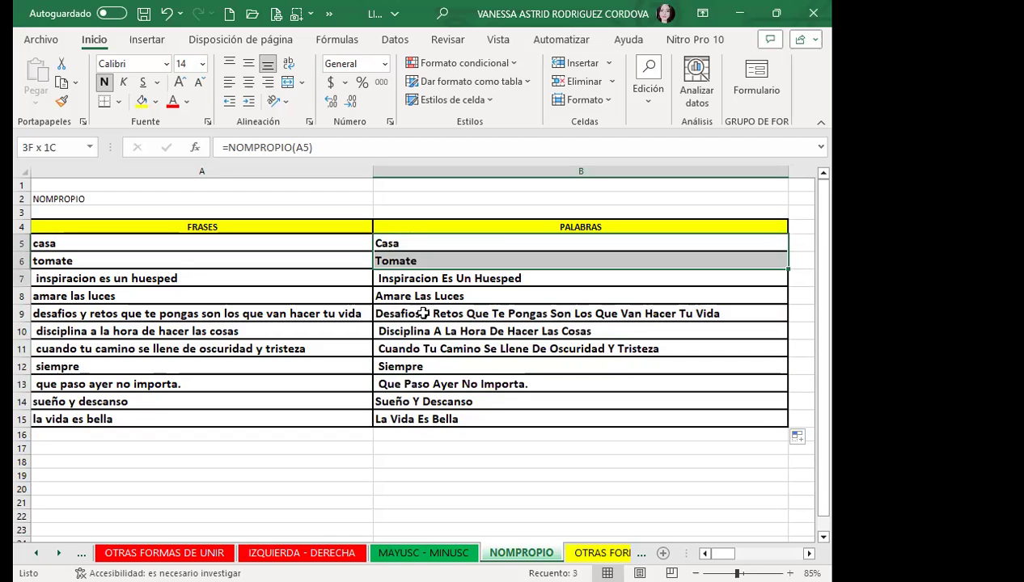
left_click(61, 82)
Paste the copied proper-case results as plain values into A21:A31
scroll(73, 386, "down", 3)
left_click_drag(78, 380, 78, 368)
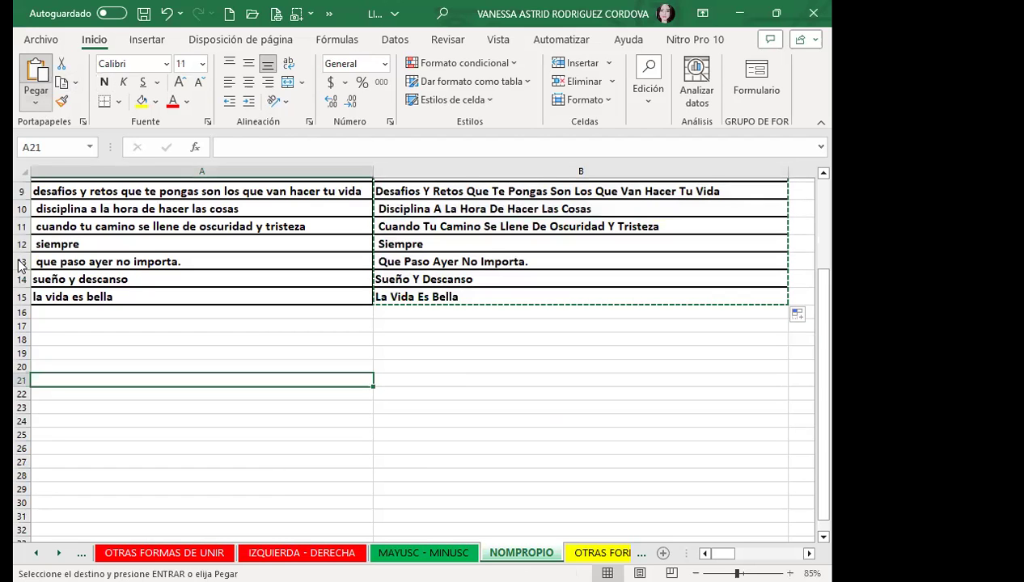
left_click(36, 101)
left_click(34, 223)
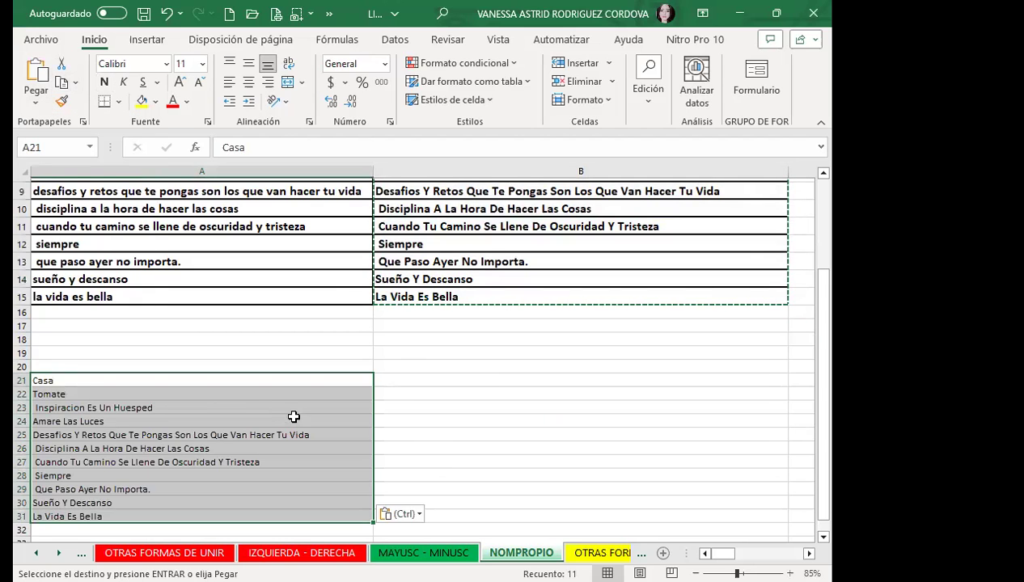
Paste special with Transponer into A34, which yields only empty formulas
scroll(291, 414, "down", 1)
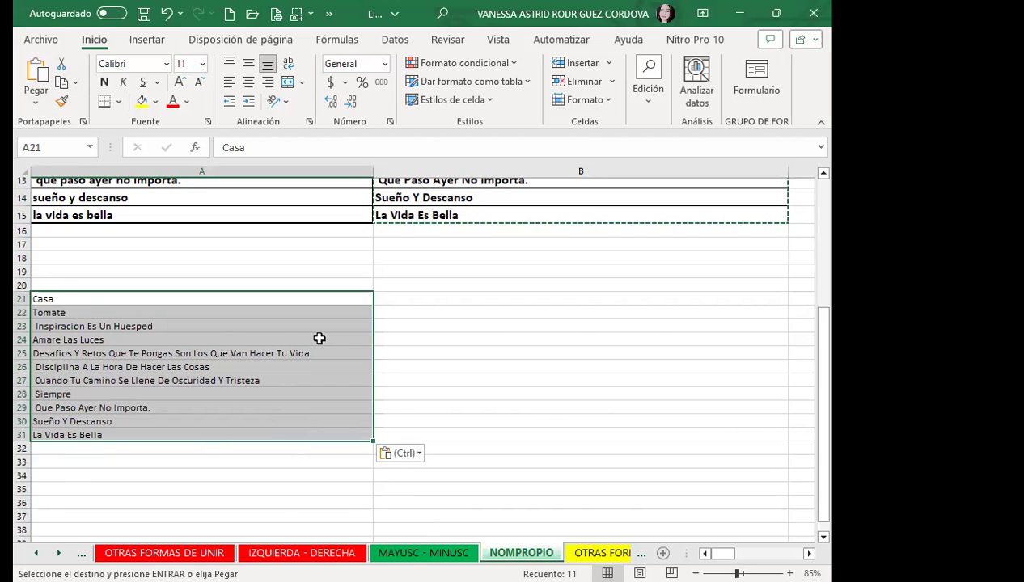
scroll(267, 334, "down", 3)
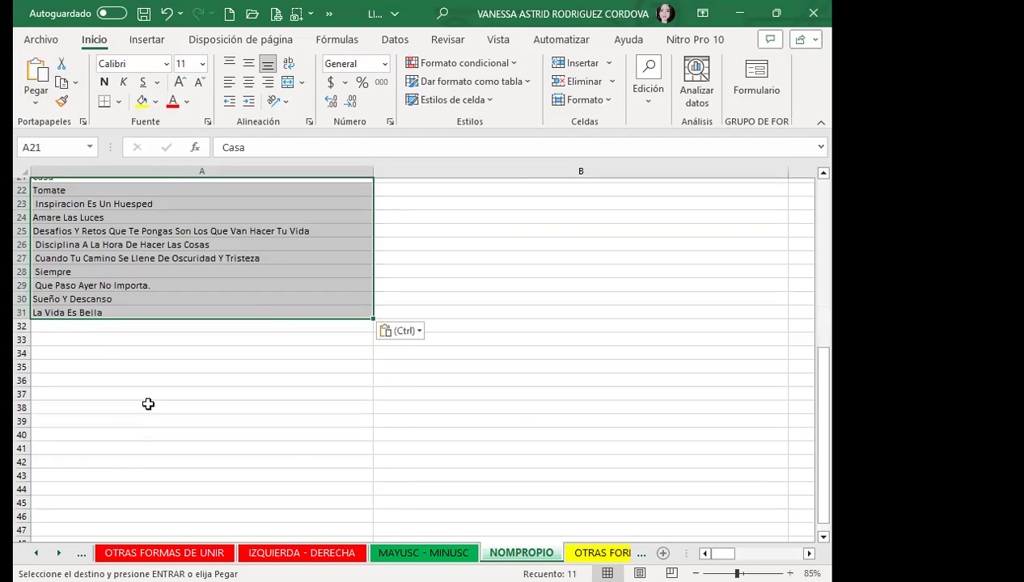
left_click(68, 358)
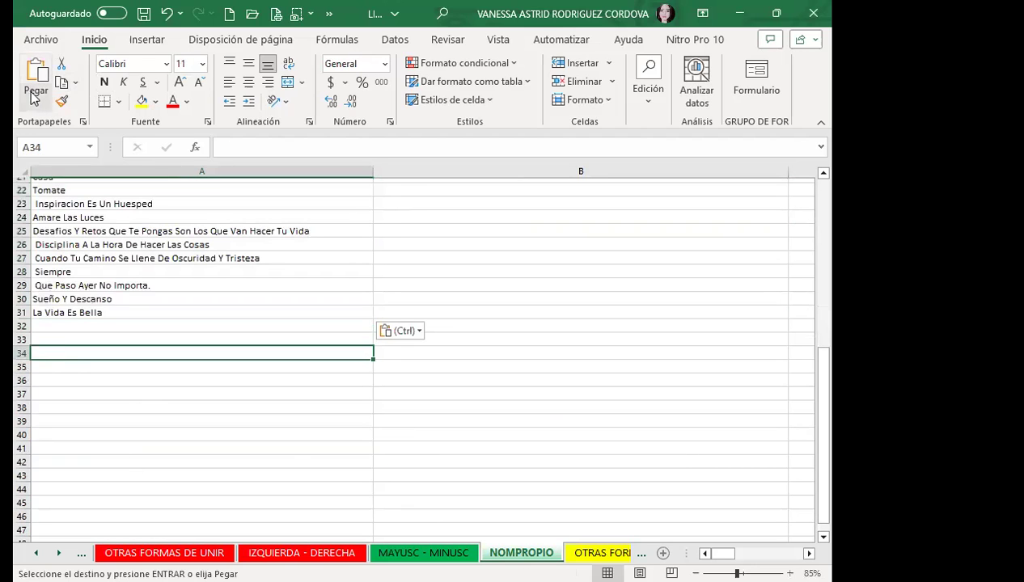
left_click(35, 98)
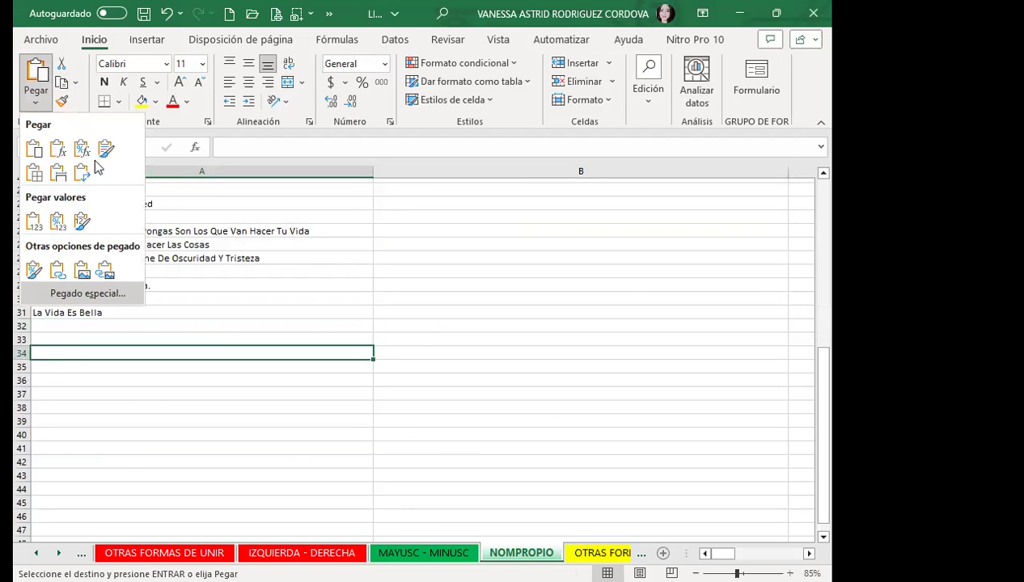
left_click(68, 300)
left_click(472, 321)
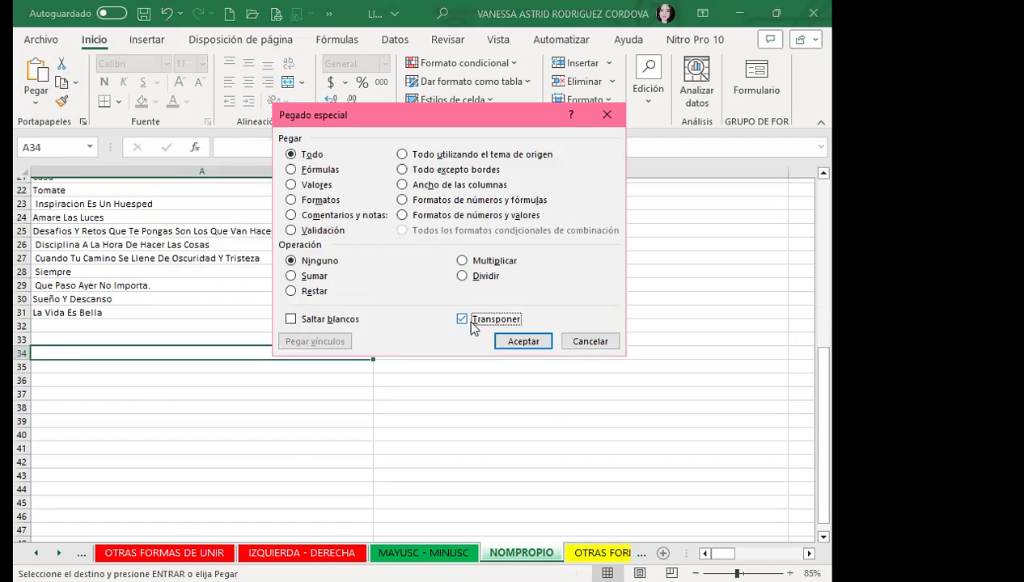
left_click(524, 341)
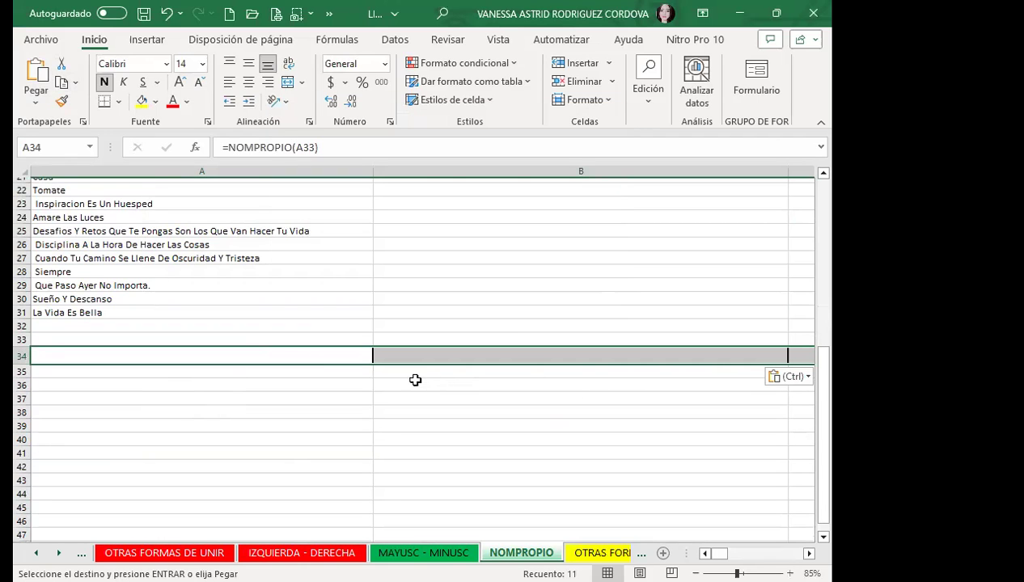
scroll(416, 379, "up", 5)
left_click(186, 380)
Copy the values in A21:A31 and paste them transposed across row 34 from A34
left_click_drag(112, 421, 81, 515)
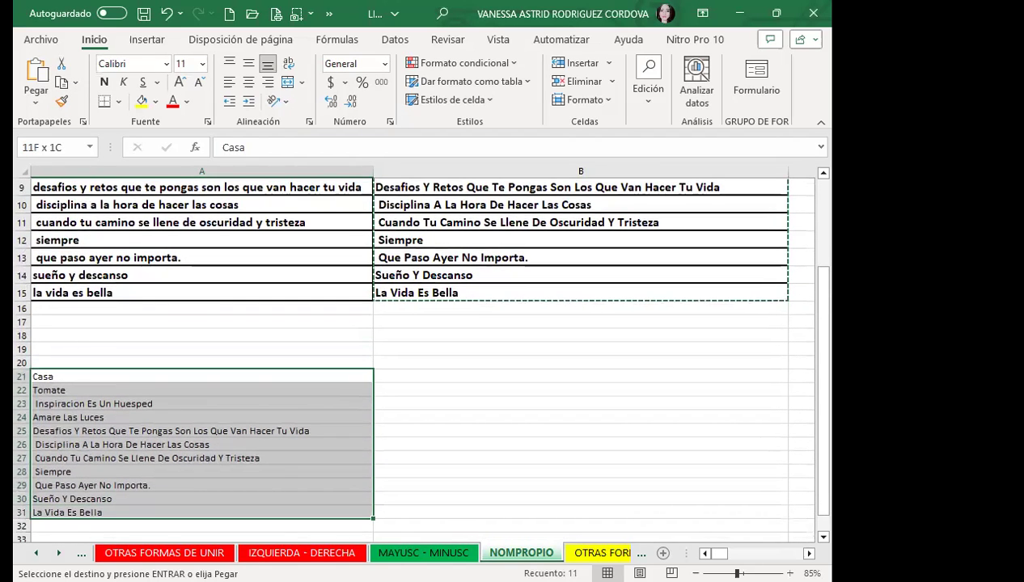
key("ctrl+v")
left_click(62, 84)
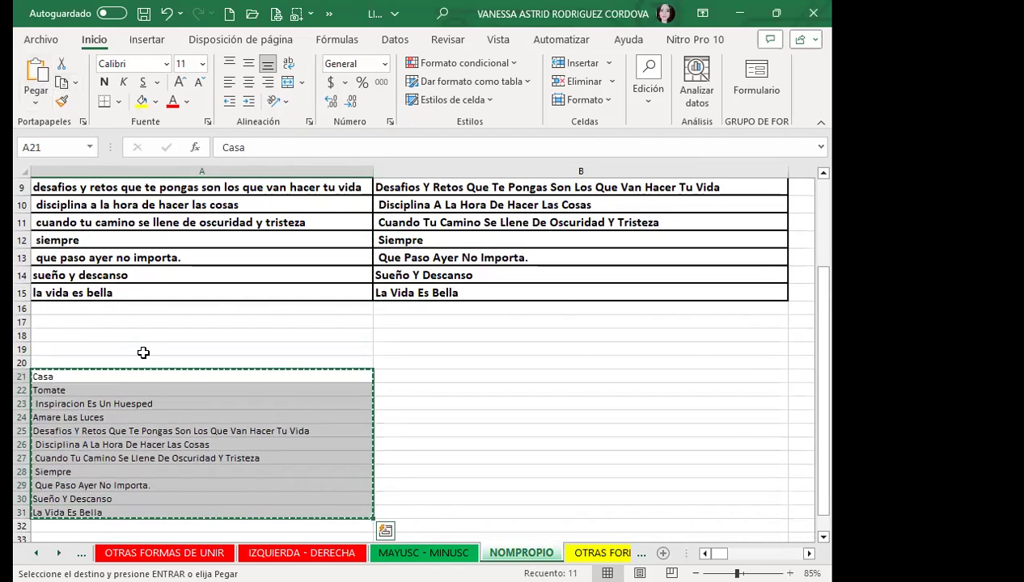
scroll(144, 353, "down", 3)
left_click(87, 393)
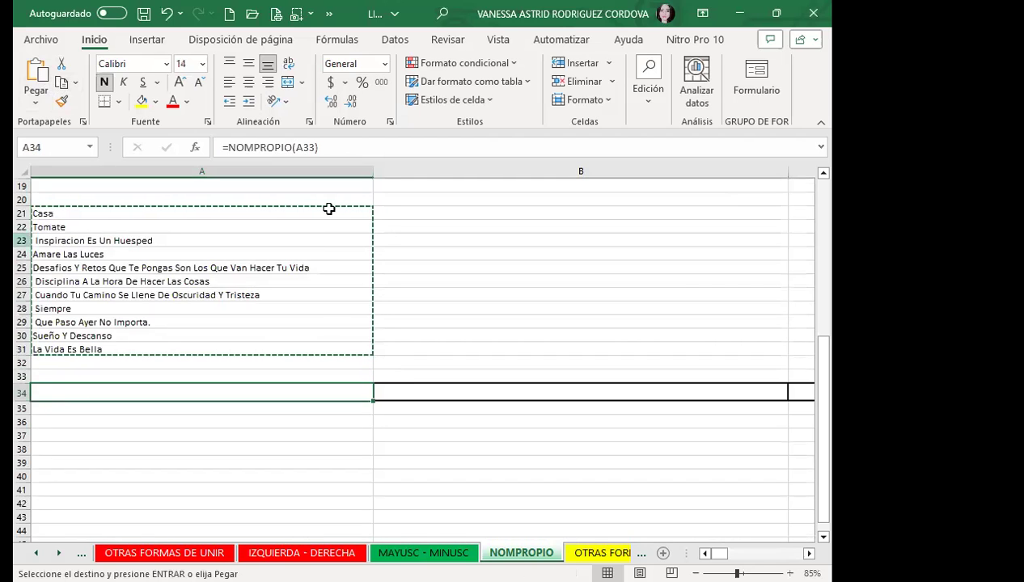
left_click(36, 102)
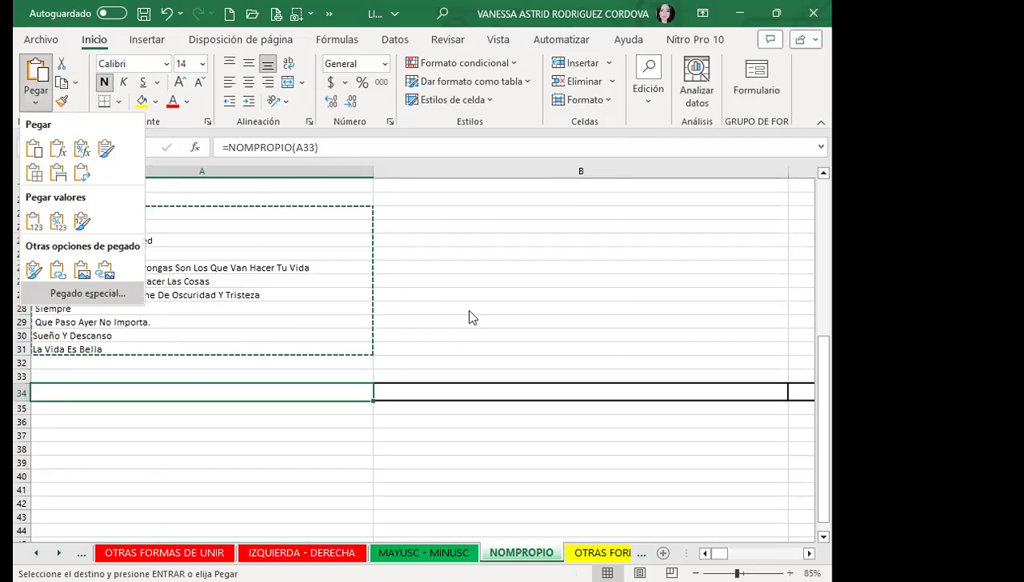
left_click(472, 320)
left_click(525, 342)
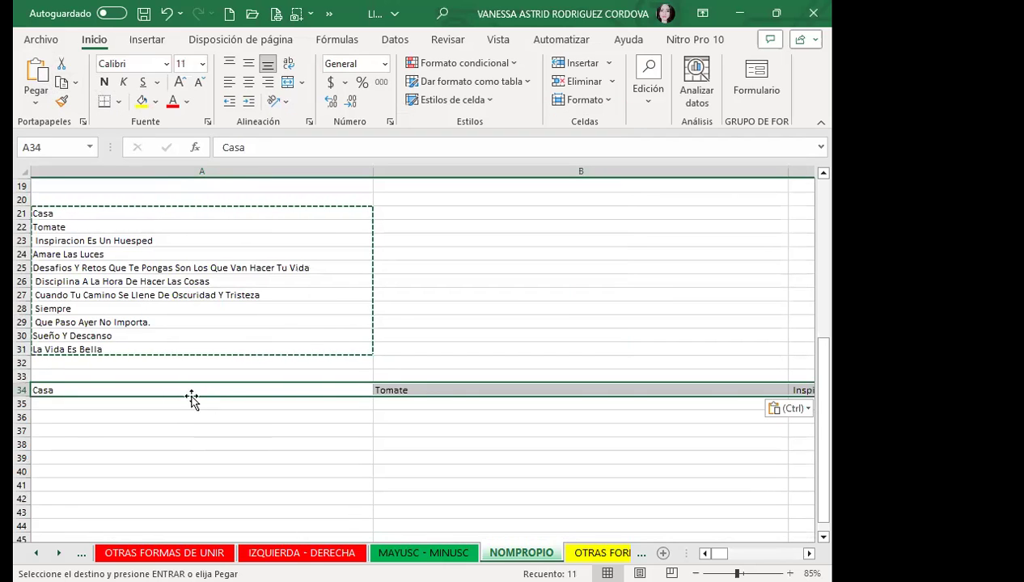
key("Escape")
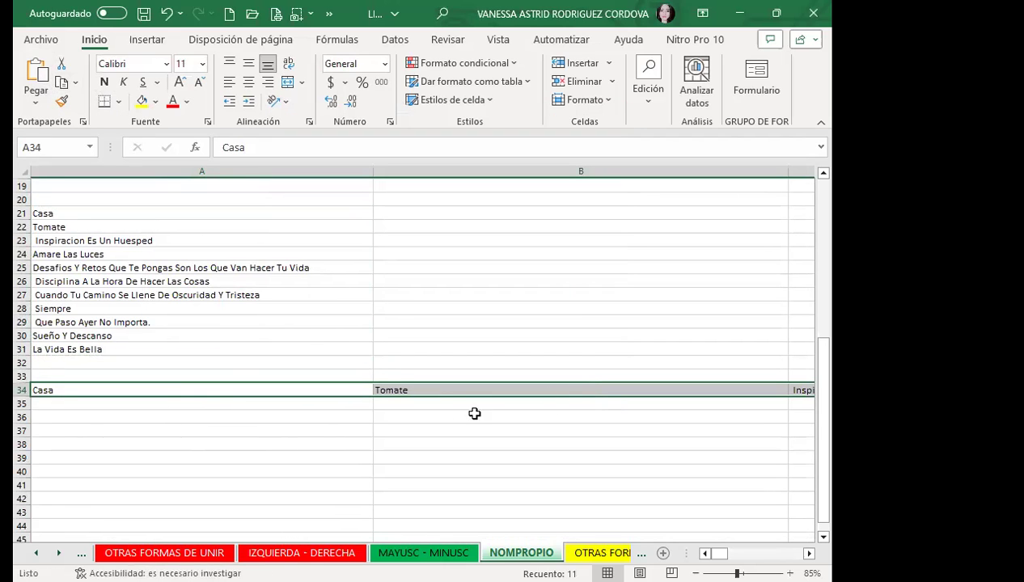
Scroll right along row 34 to check the transposed phrases from Casa onward
left_click(808, 554)
left_click(809, 553)
left_click(808, 553)
left_click(809, 553)
left_click(809, 553)
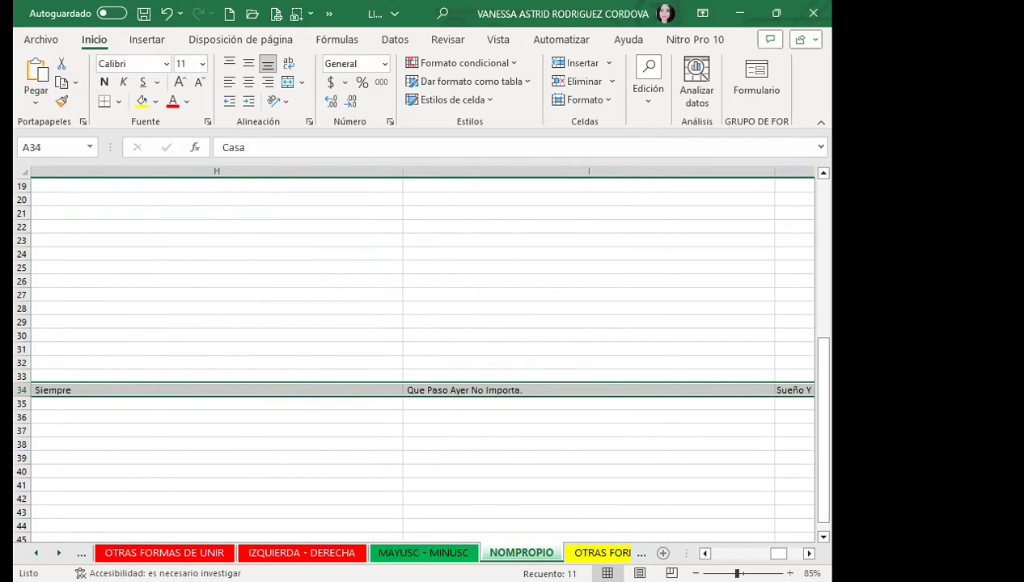
left_click_drag(778, 553, 711, 553)
scroll(246, 401, "up", 3)
scroll(247, 372, "up", 1)
scroll(227, 394, "down", 1)
left_click(204, 387)
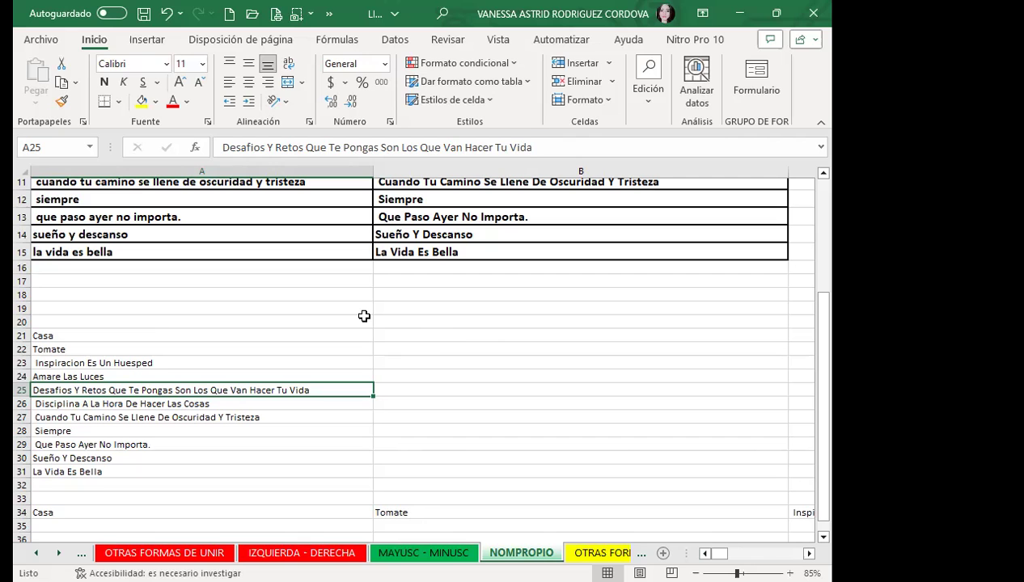
Review the original phrases in A5 and A6 and the NOMPROPIO formulas in B9 and B11
scroll(304, 420, "down", 1)
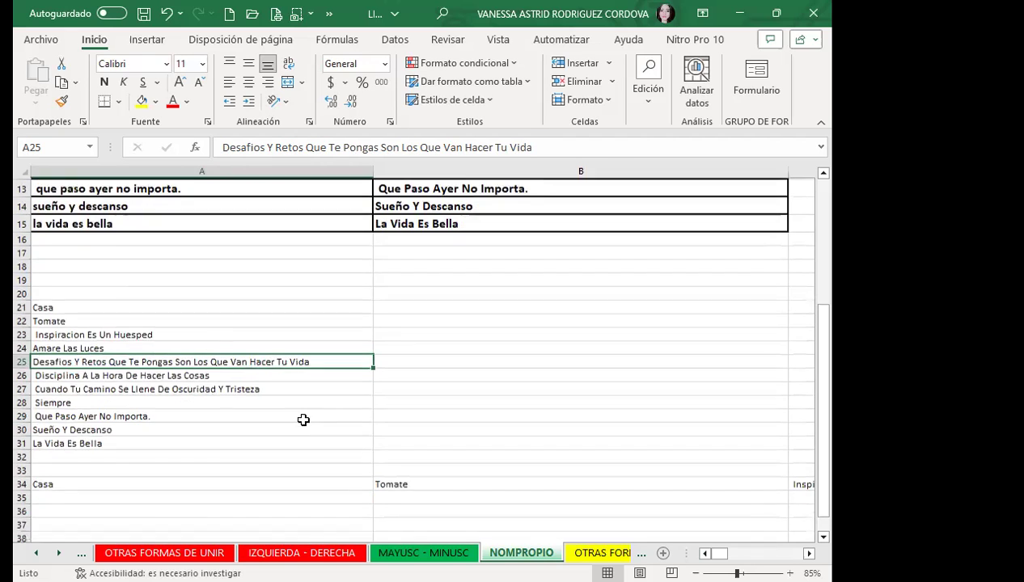
scroll(501, 410, "up", 3)
scroll(507, 409, "up", 1)
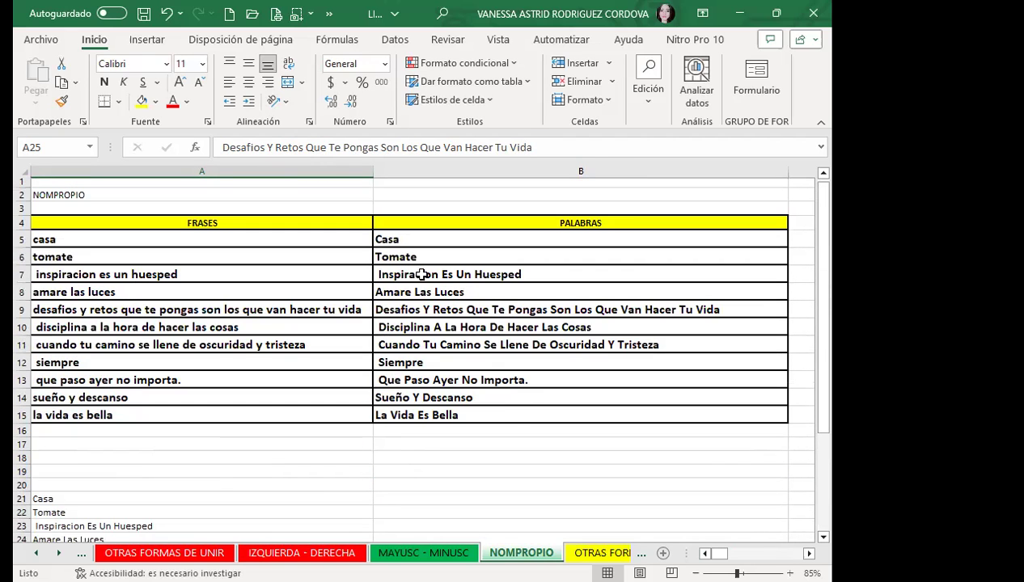
left_click(337, 242)
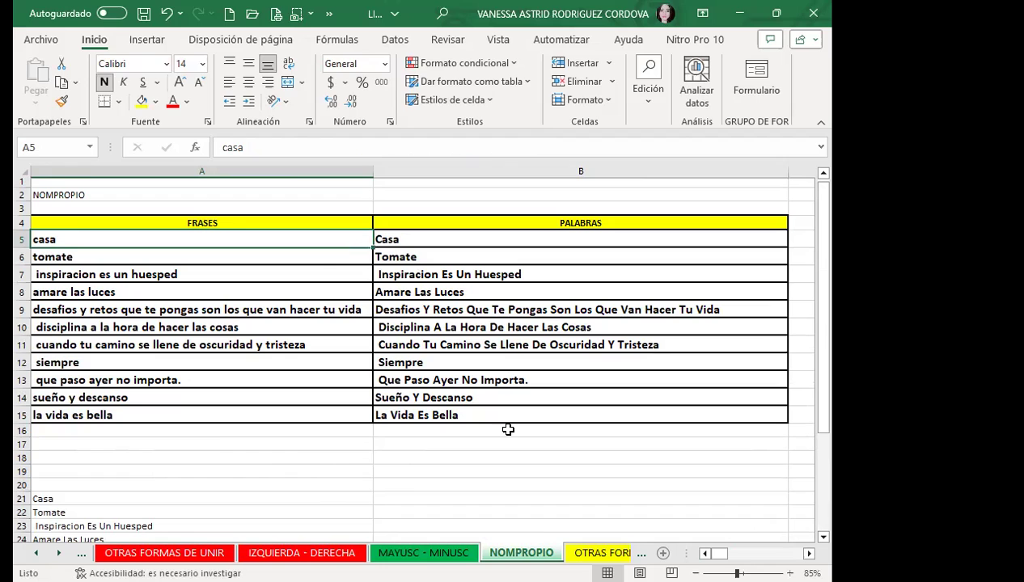
left_click(494, 350)
left_click(322, 253)
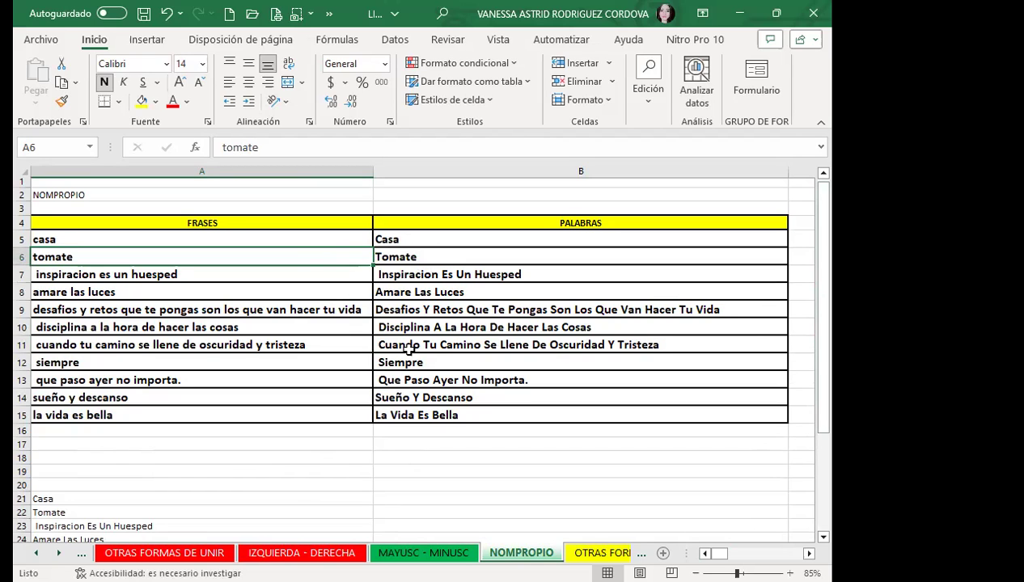
left_click(456, 313)
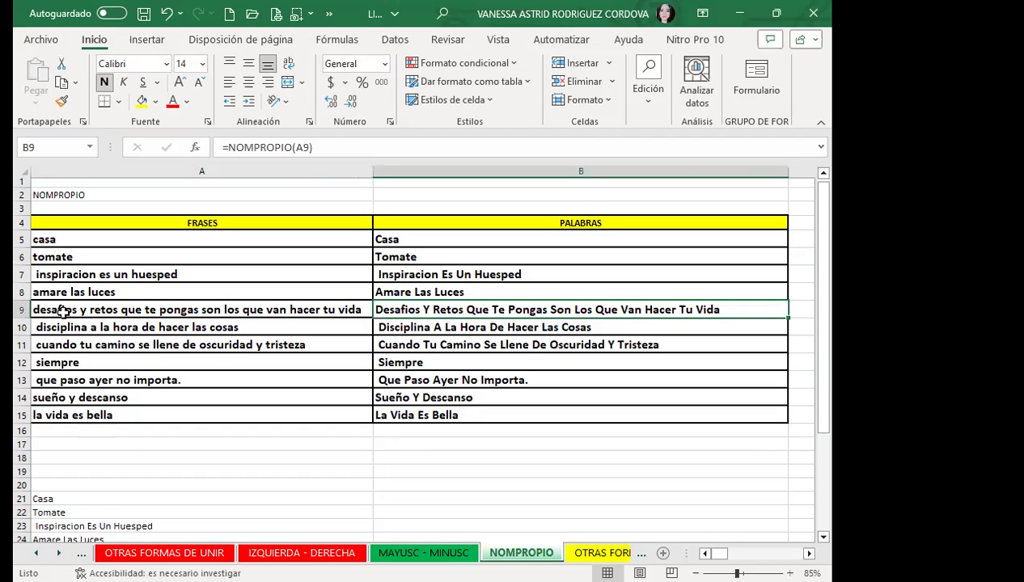
Add a comma after 'que' in A9's phrase and confirm B9's proper-case result updates
double_click(140, 312)
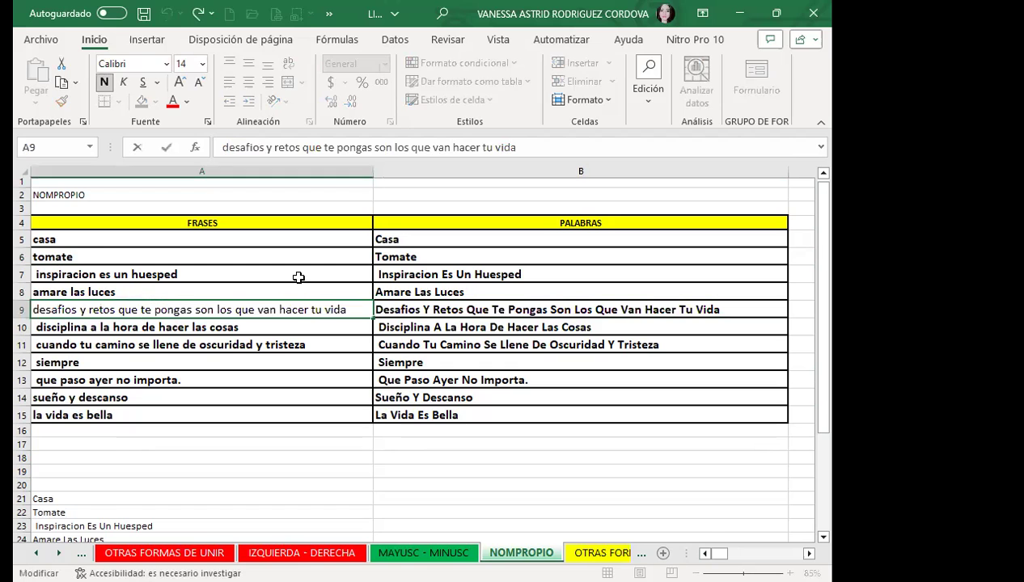
type(",")
key("Return")
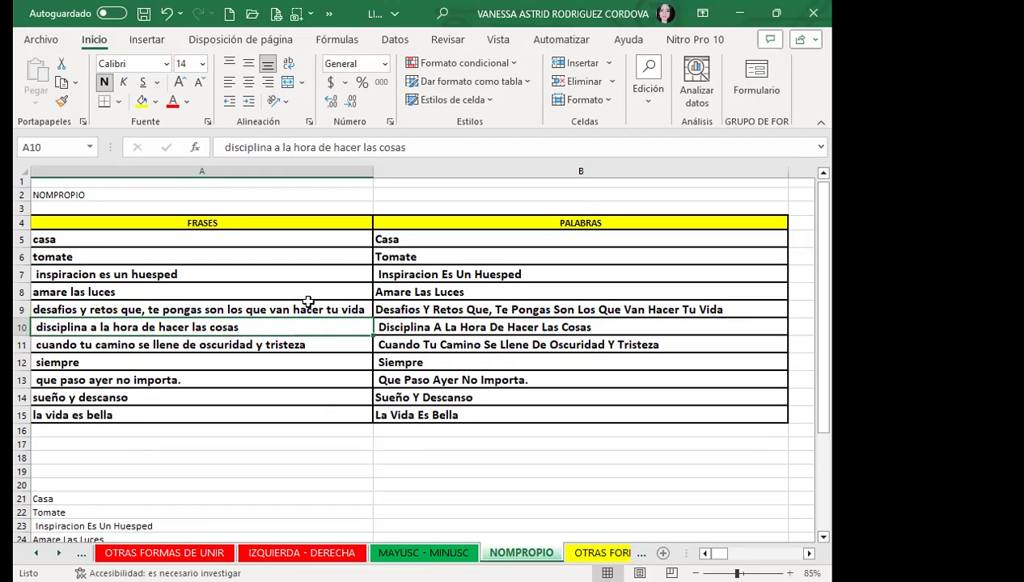
left_click(539, 309)
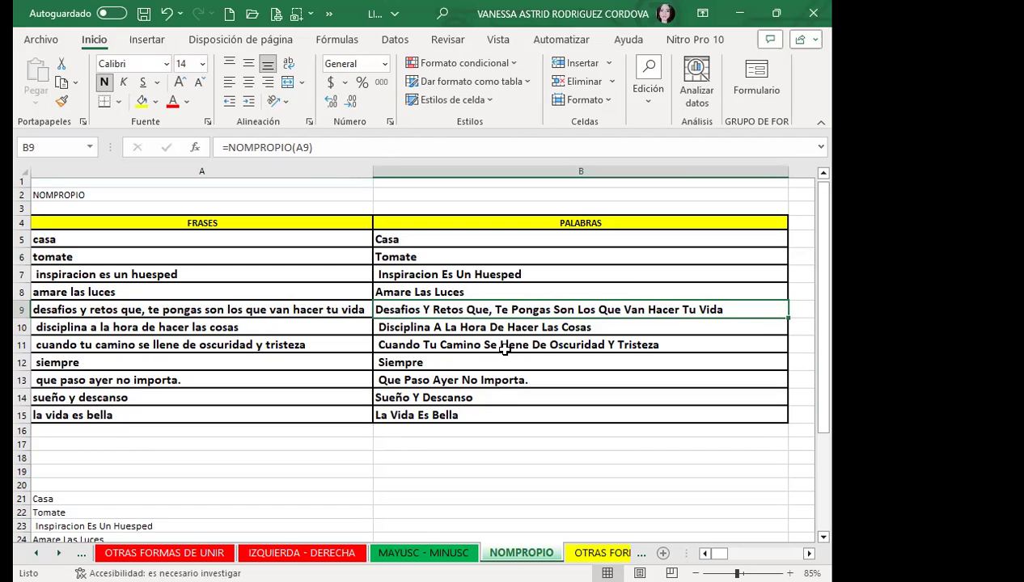
left_click(394, 39)
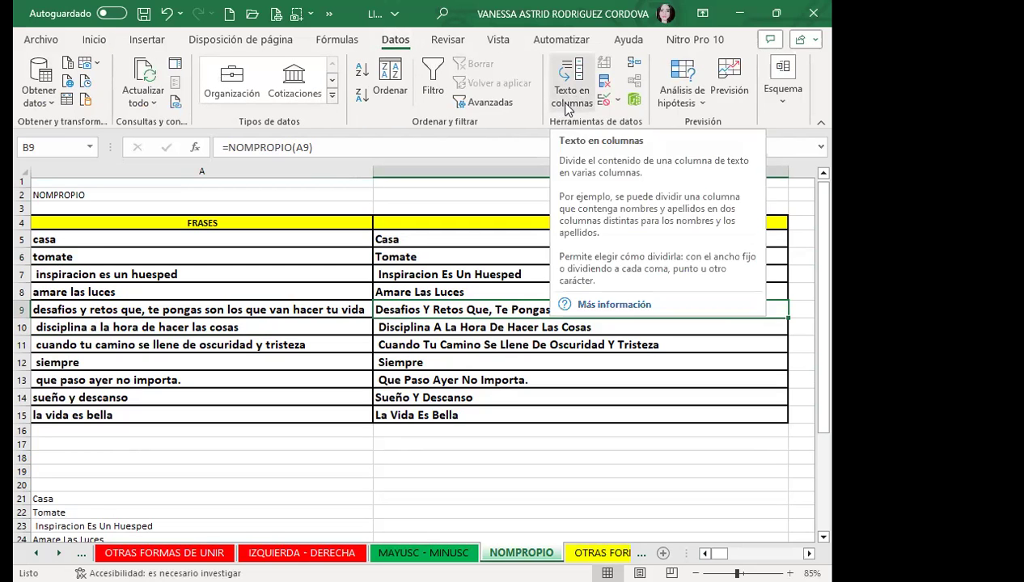
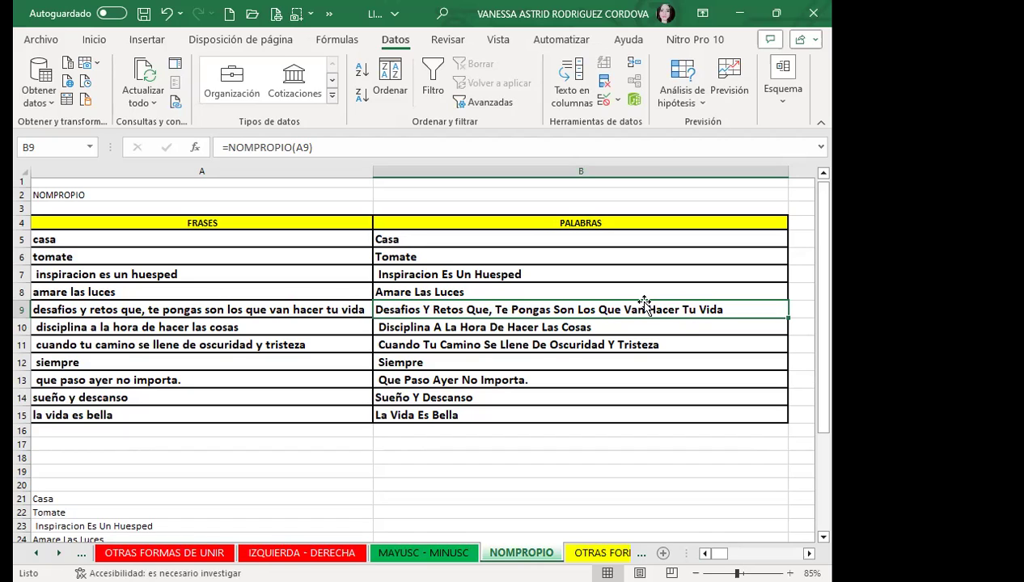
Check the NOMPROPIO formula for row 11 and look further down the phrase list
left_click(461, 338)
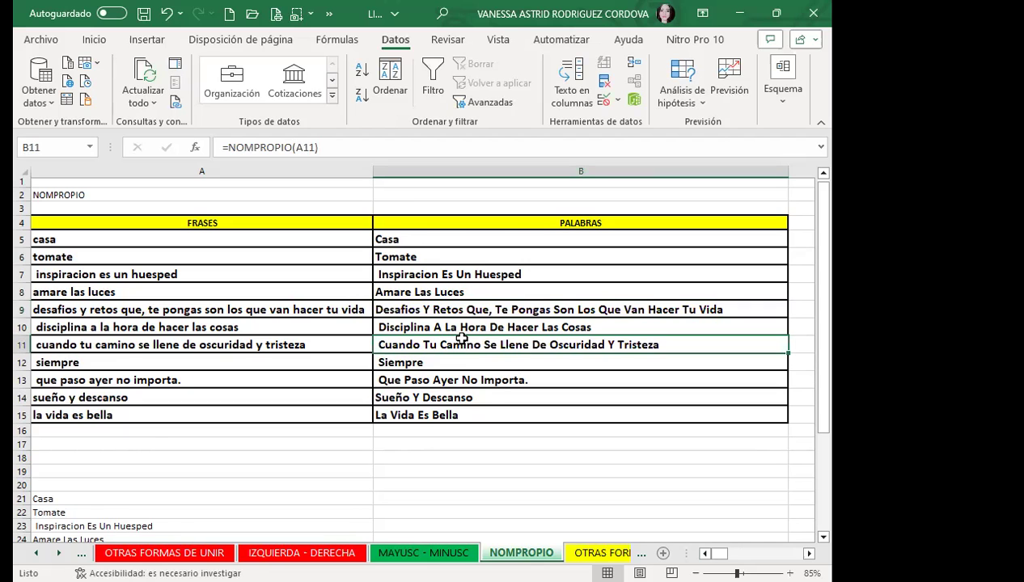
scroll(461, 338, "down", 2)
scroll(459, 338, "down", 1)
scroll(457, 338, "down", 1)
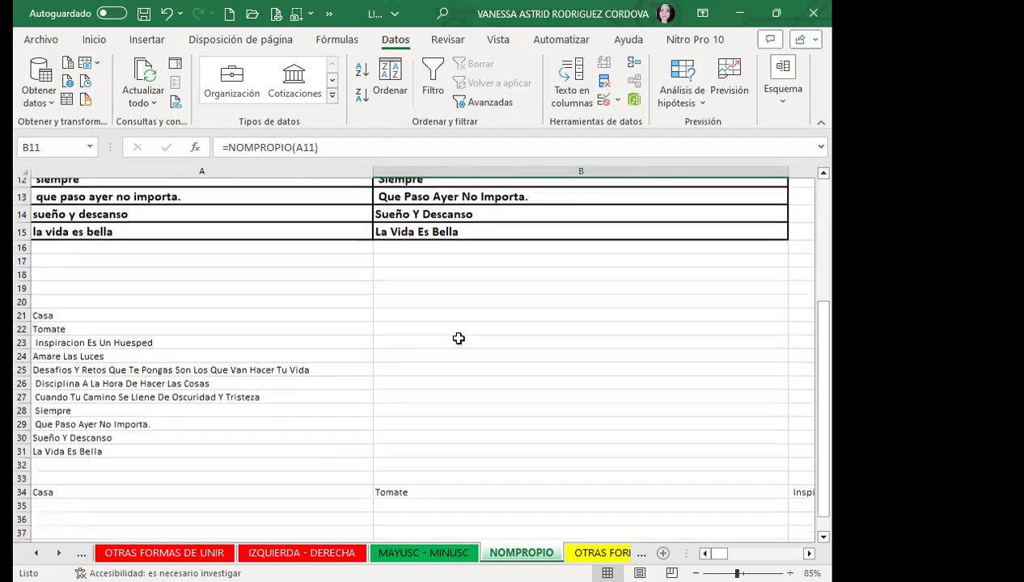
scroll(458, 338, "down", 2)
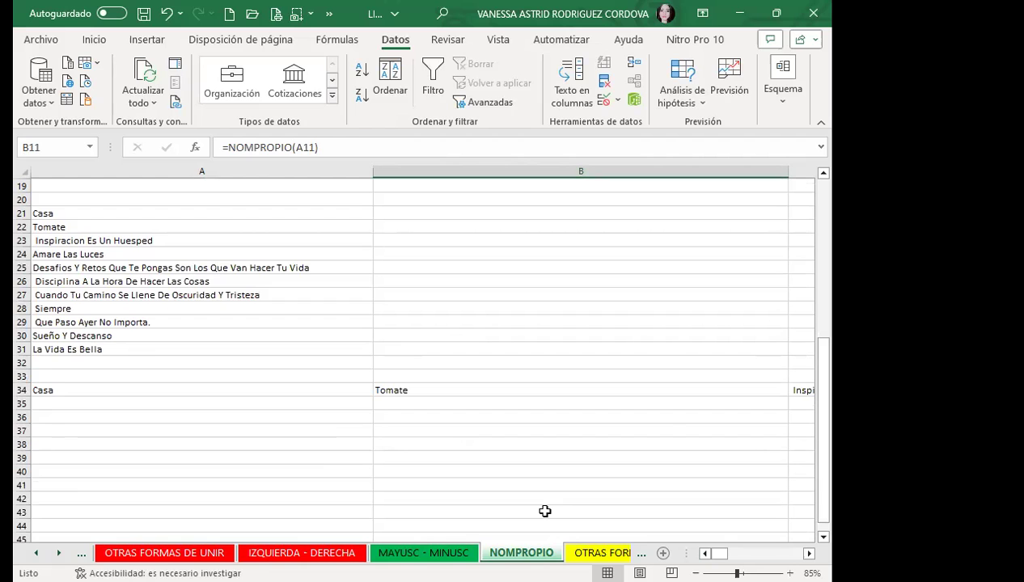
Check the NOMPROPIO formulas for row 13 and for the first phrase
left_click(492, 363)
scroll(478, 363, "up", 2)
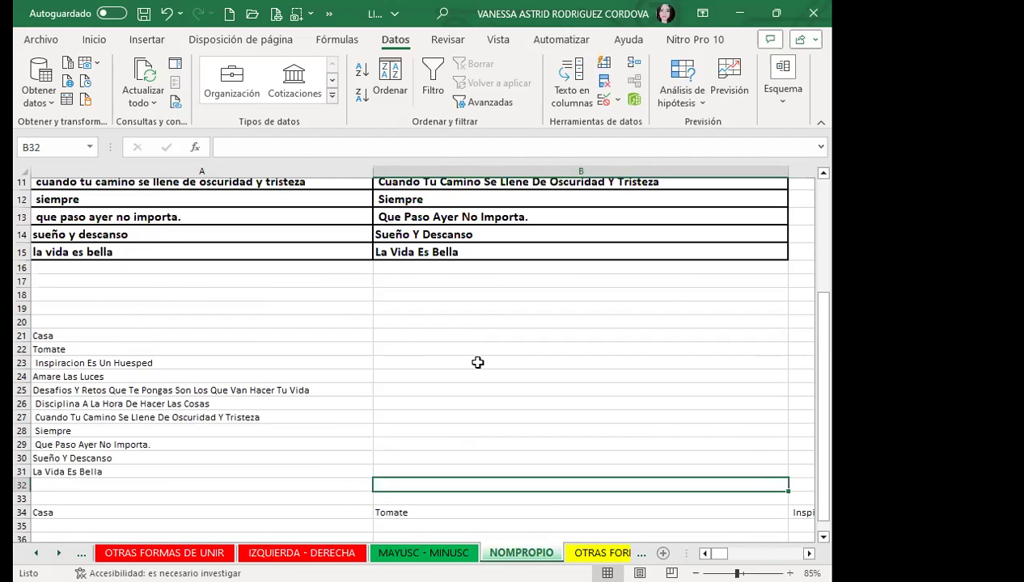
scroll(478, 363, "up", 2)
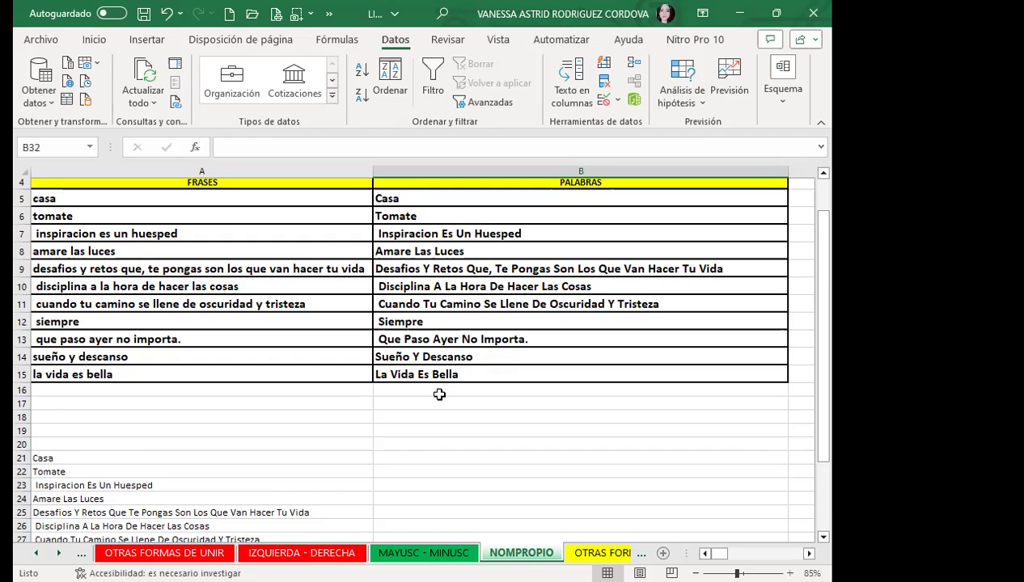
scroll(439, 394, "up", 1)
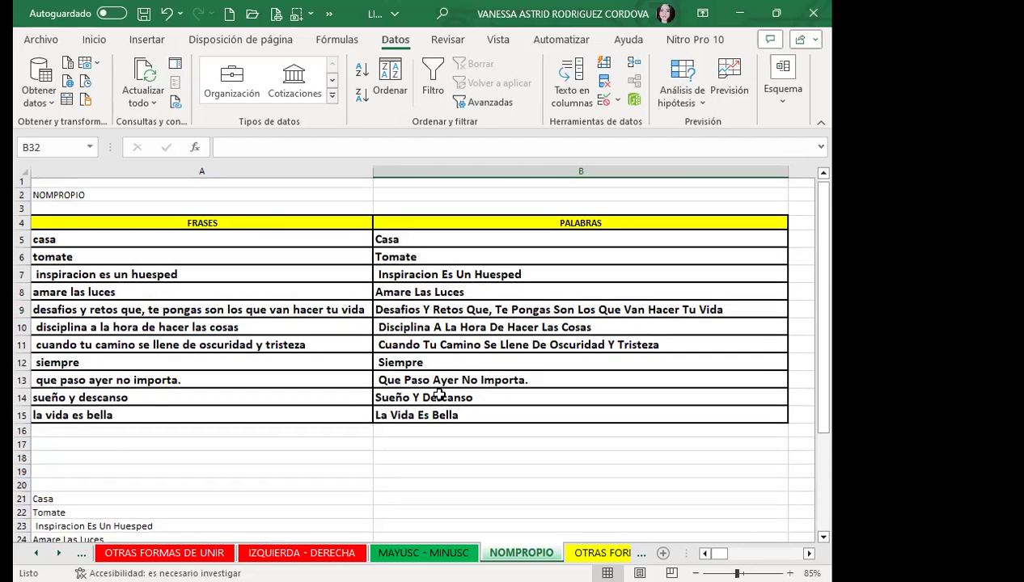
left_click(441, 381)
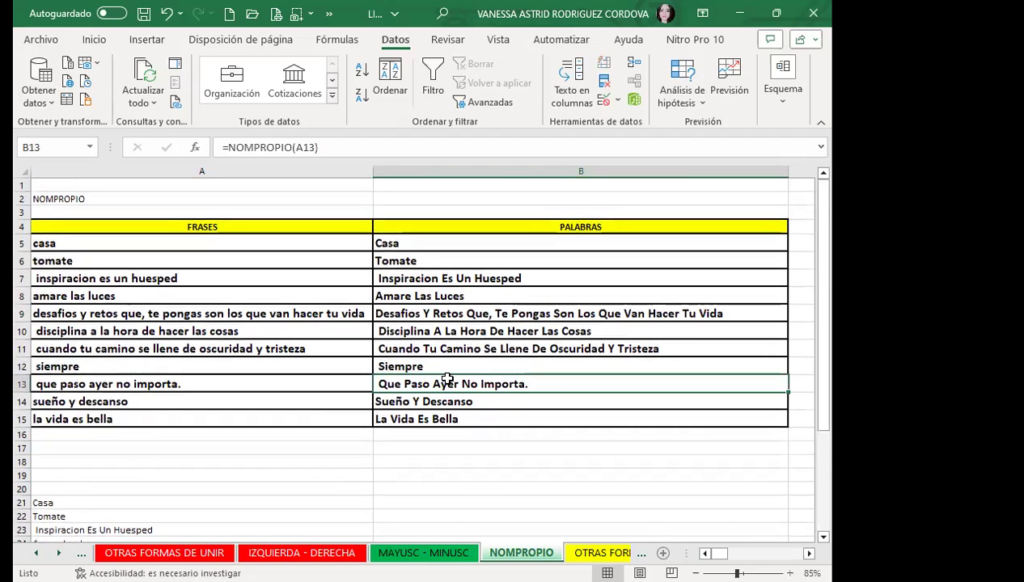
left_click(465, 246)
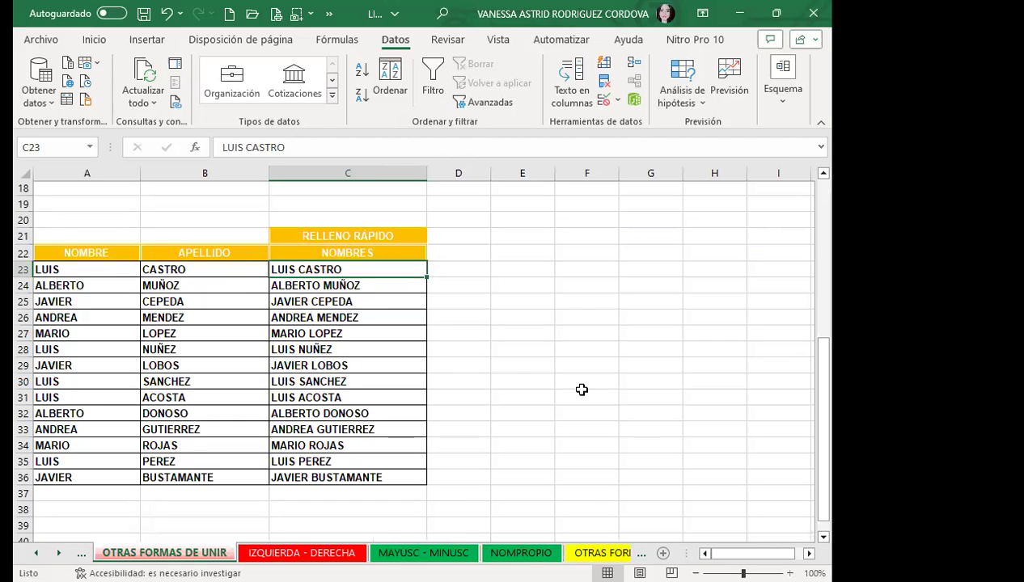
Review the Flash Fill name LUIS on OTRAS FORMAS DE UNIR, then return to NOMPROPIO
left_click(87, 268)
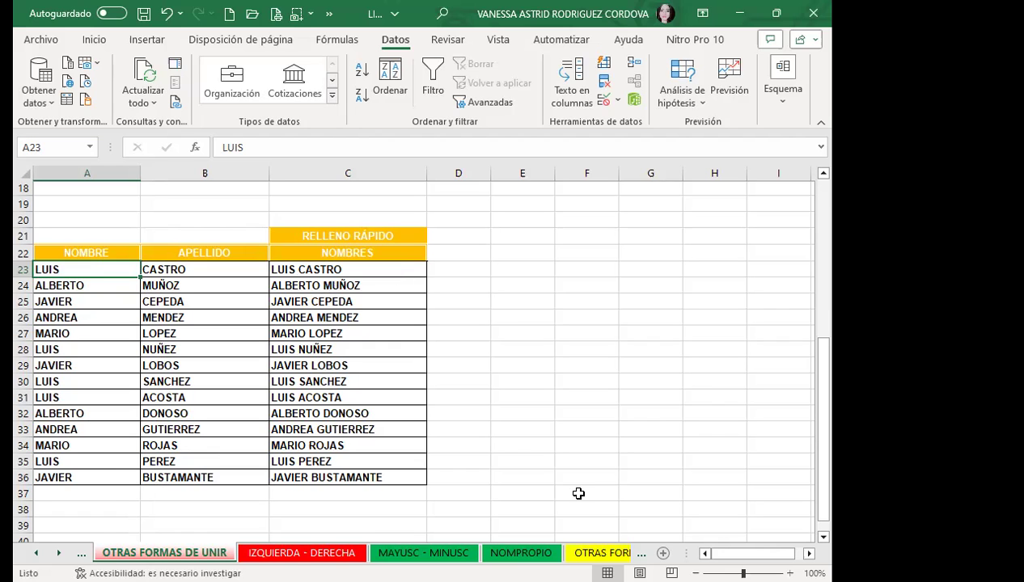
key("ctrl+Page_Down")
key("ctrl+Page_Down")
key("ctrl+Page_Down")
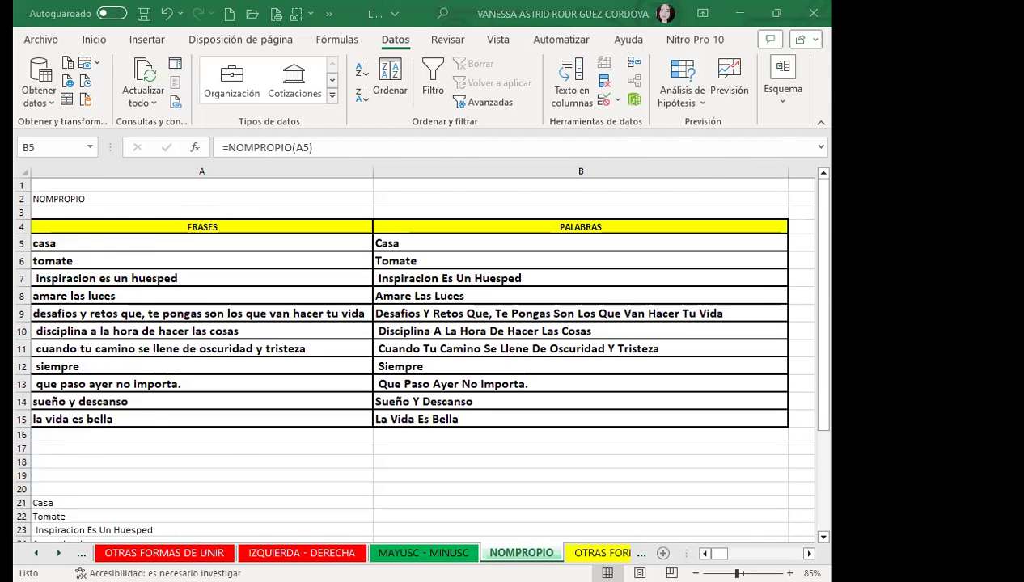
scroll(420, 317, "down", 2)
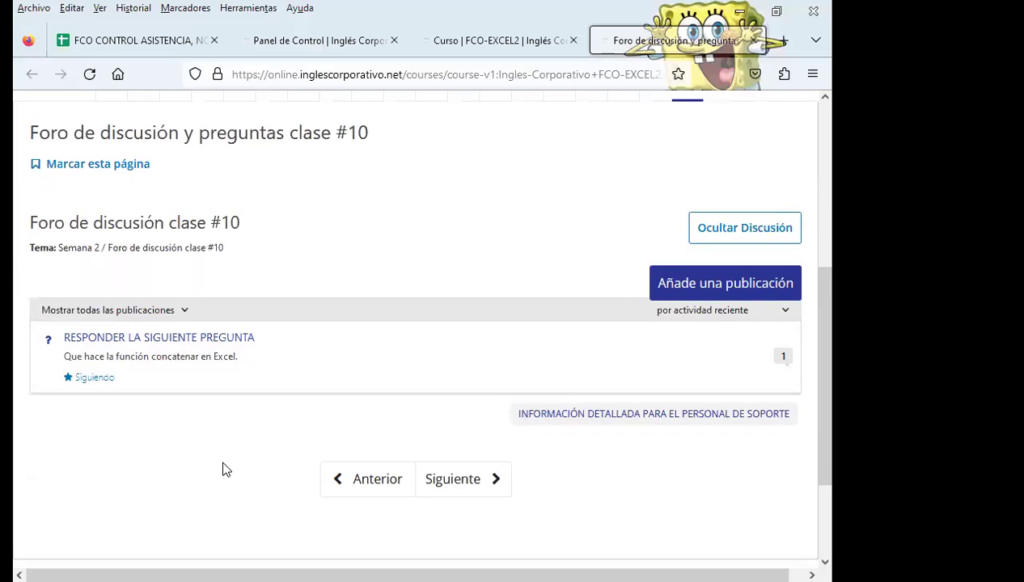